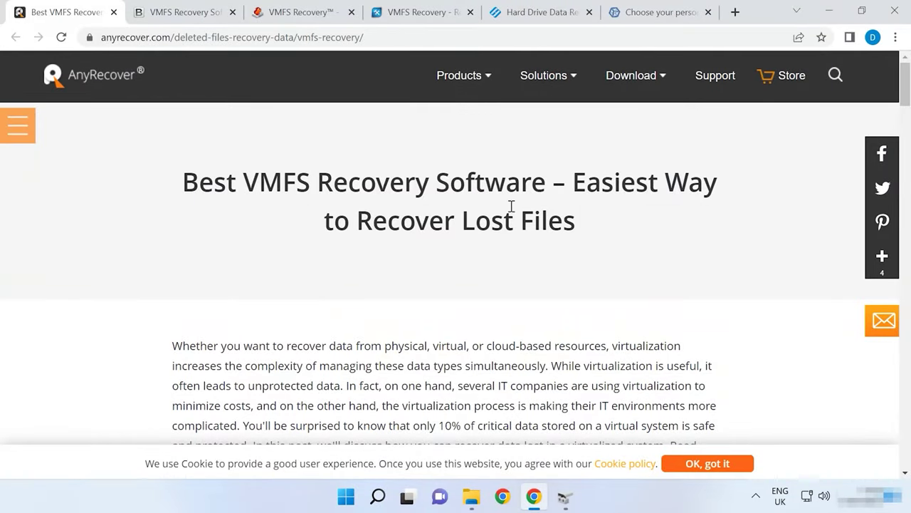
- Look through the open web pages for AnyRecover, BitRecover, DiskInternals, Hetman, ReclaiMe Pro and UFS Explorer recovery software
left_click(189, 12)
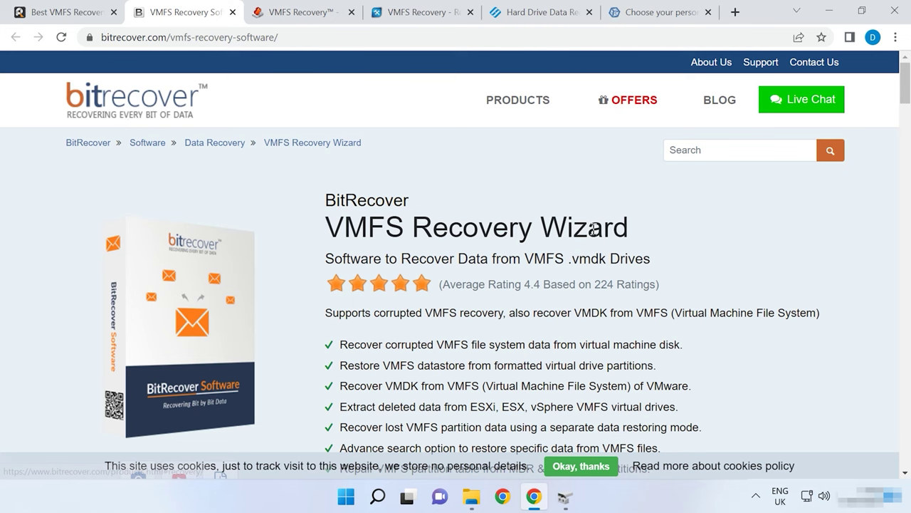
left_click(301, 16)
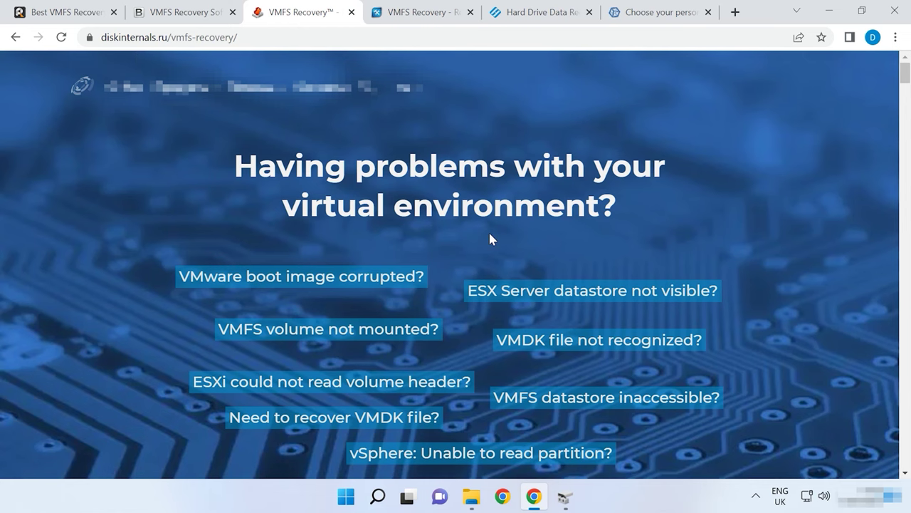
left_click(530, 12)
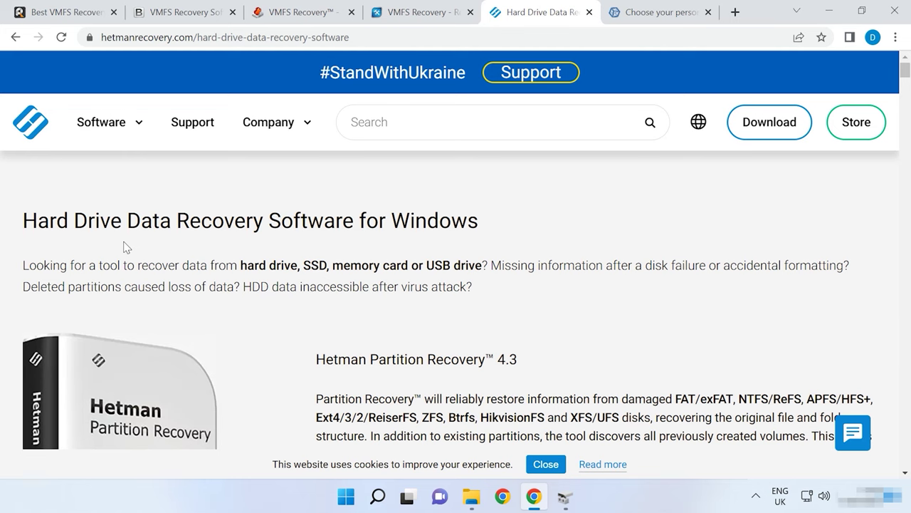
scroll(123, 247, "down", 2)
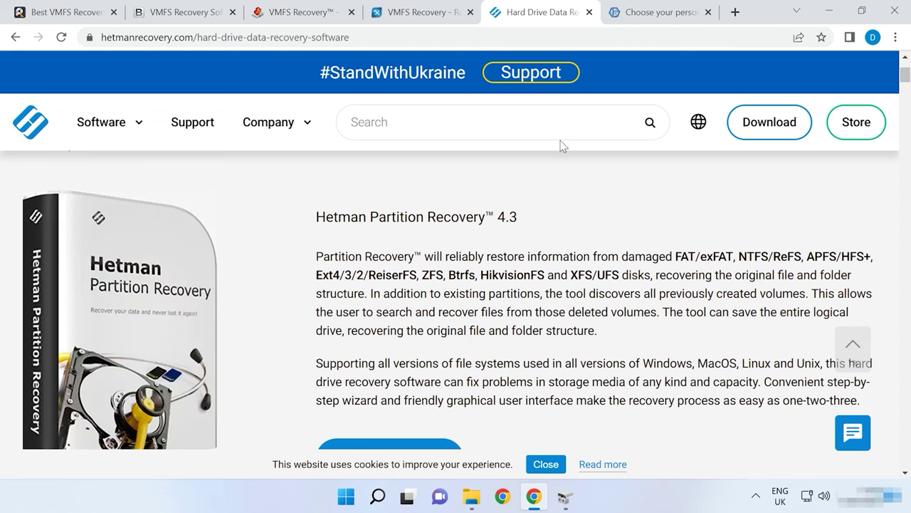
left_click(299, 12)
left_click(417, 12)
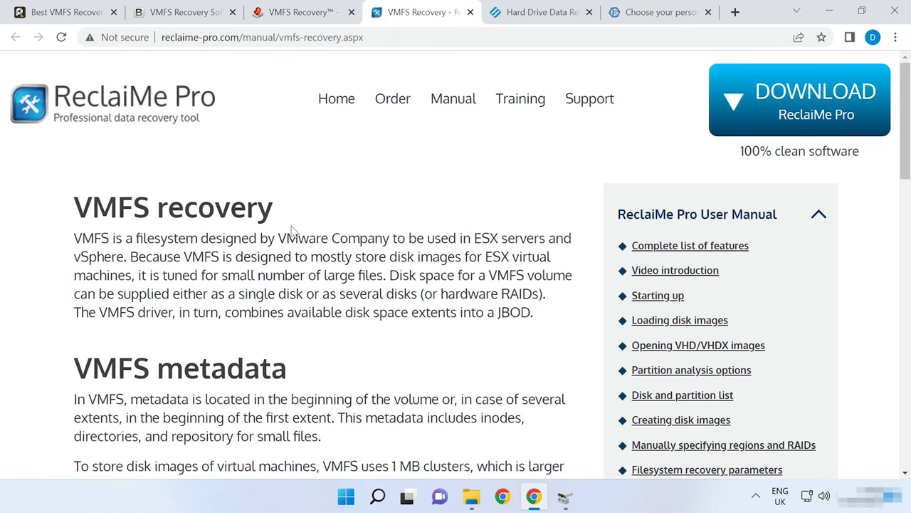
left_click(530, 14)
left_click(645, 15)
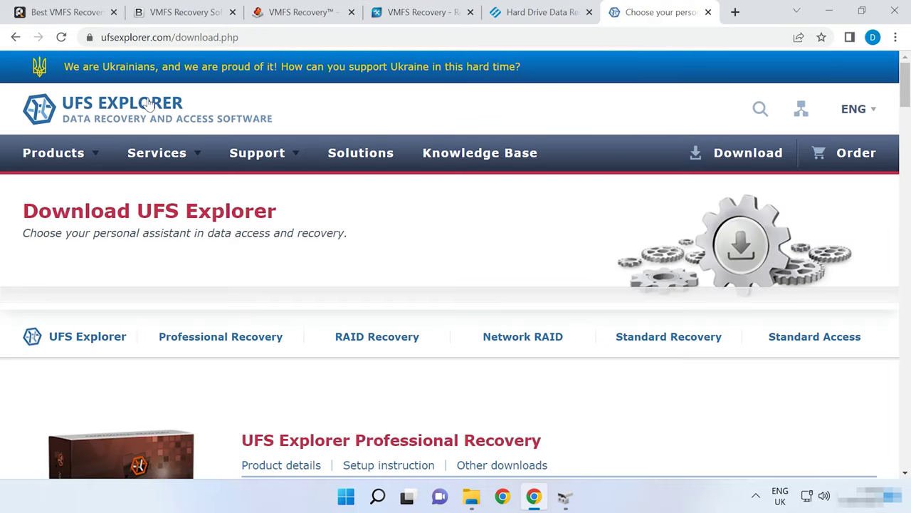
mouse_move(162, 181)
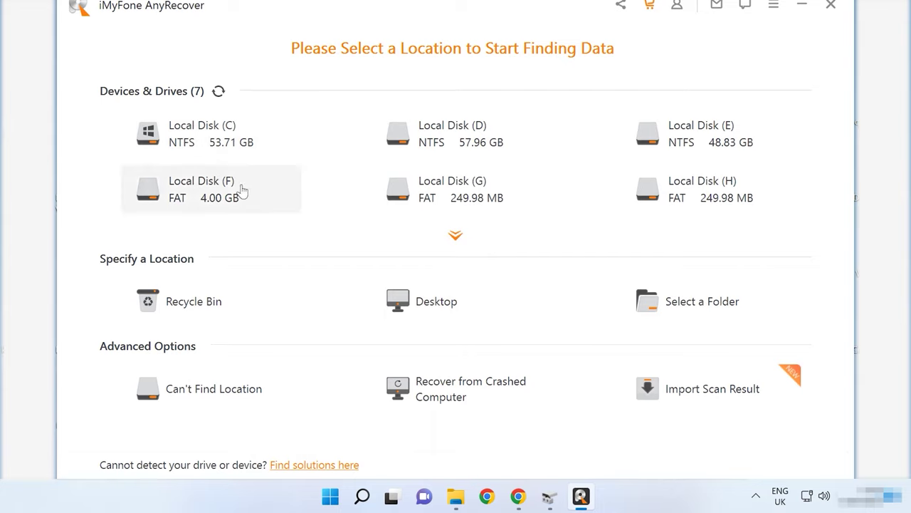
- In iMyFone AnyRecover, use Can't Find Location to scan the 290.71 GB Partition1 of the ST3320311CS disk
left_click(455, 239)
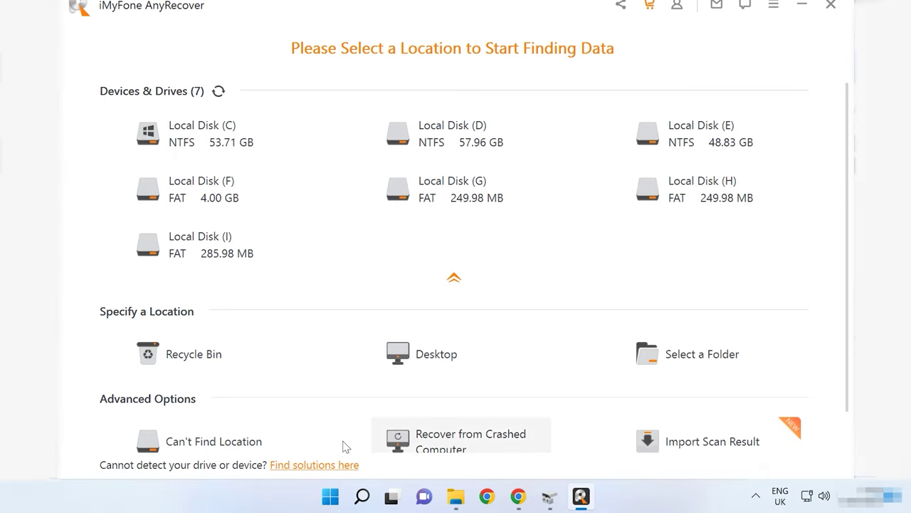
left_click(242, 442)
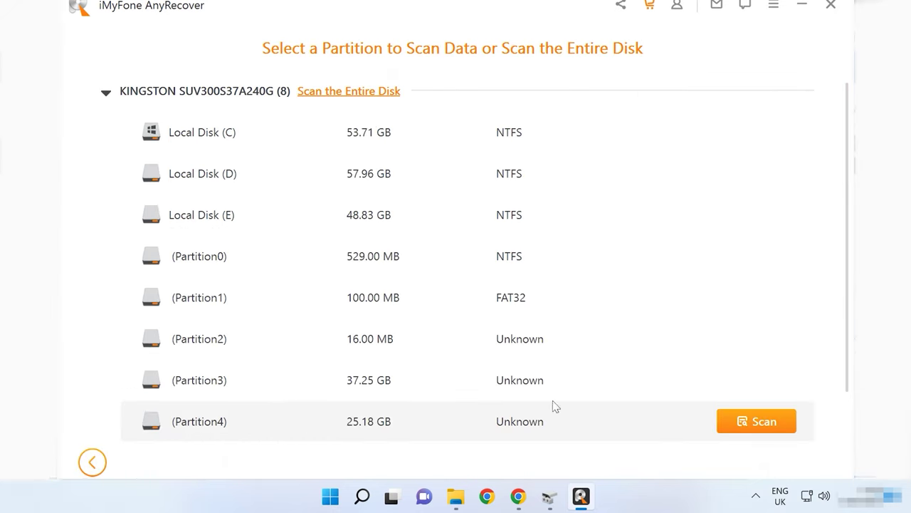
scroll(593, 386, "down", 3)
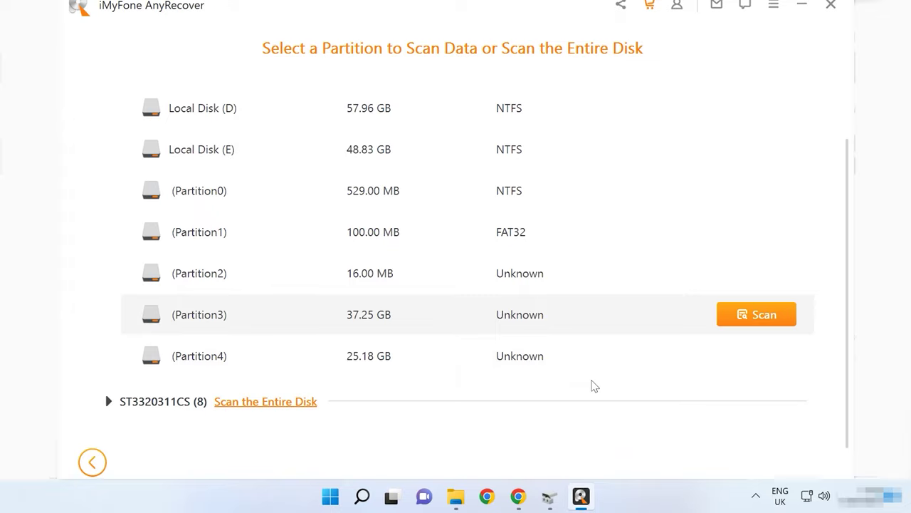
left_click(107, 400)
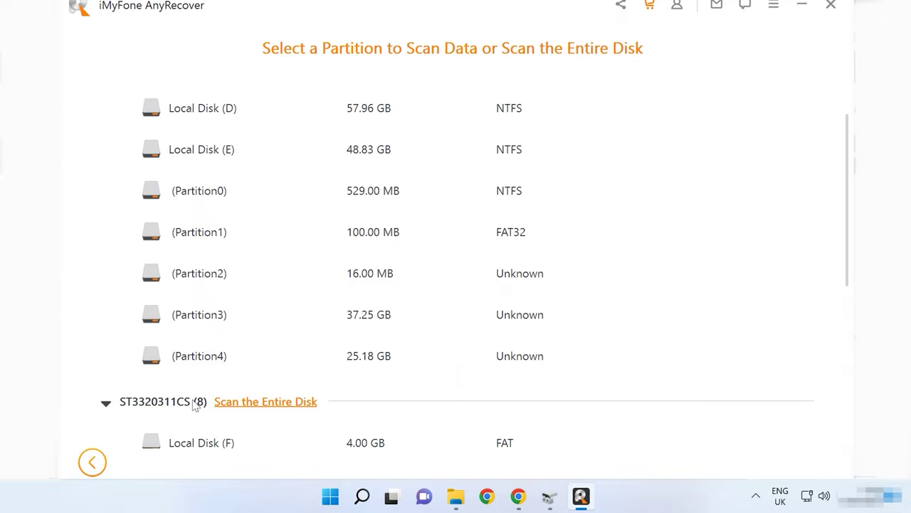
scroll(193, 404, "down", 4)
scroll(194, 404, "down", 2)
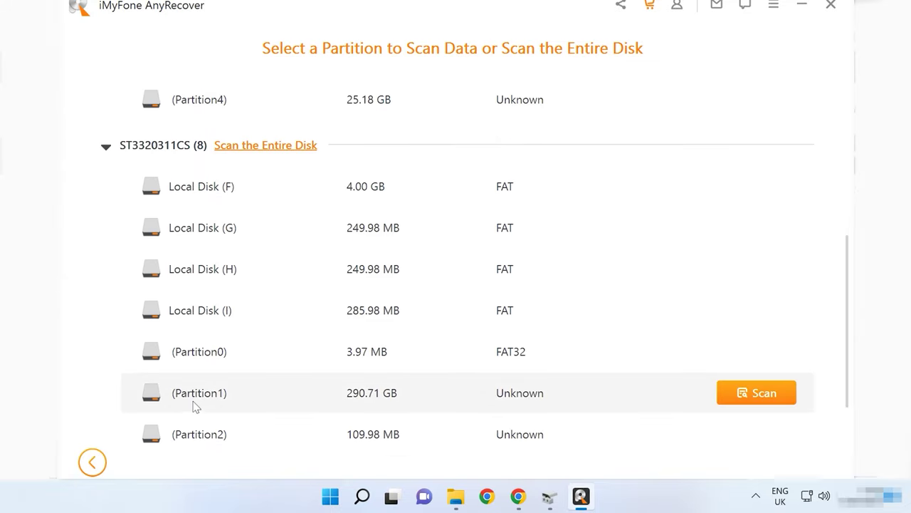
scroll(195, 406, "down", 2)
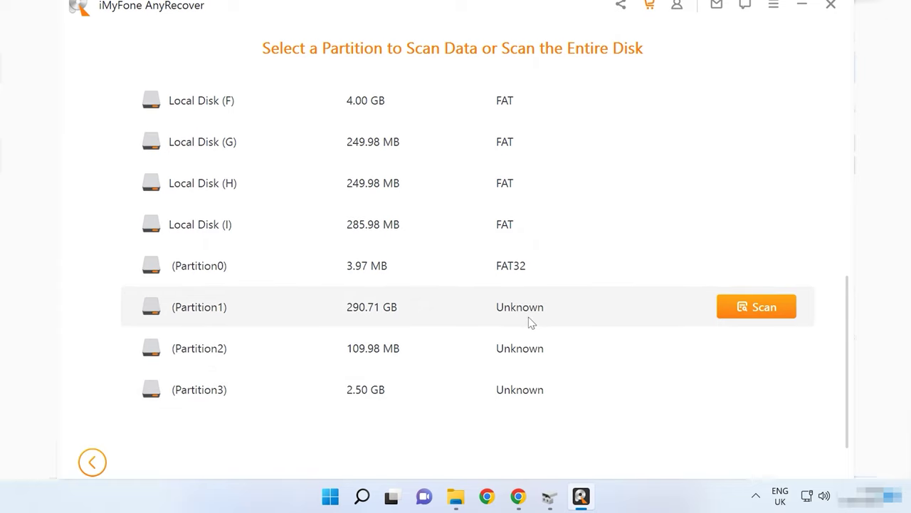
left_click(764, 311)
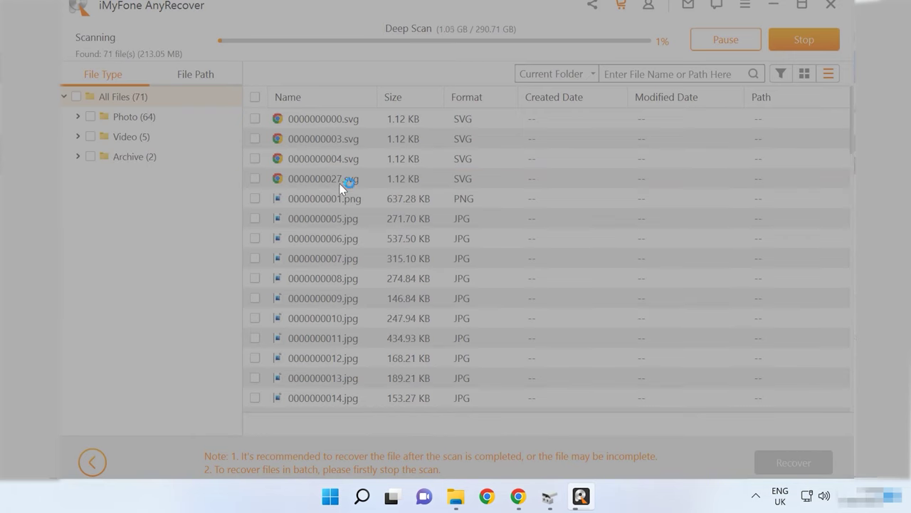
- Try to preview the found file 0000000001.png and examine the video and archive files found by the scan
double_click(348, 198)
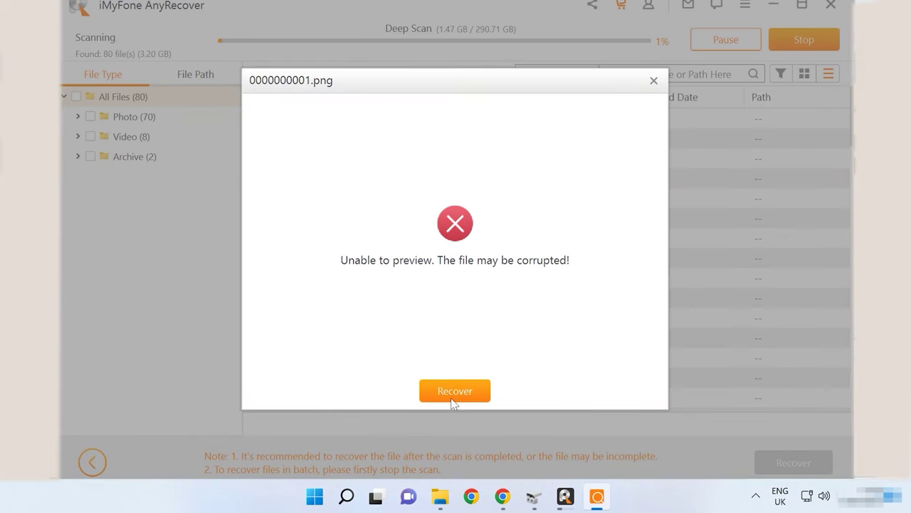
left_click(653, 82)
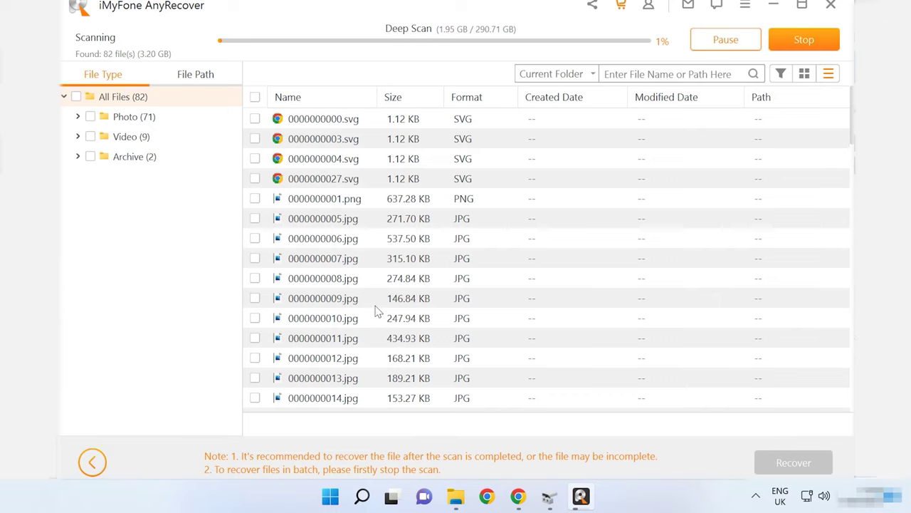
left_click(141, 137)
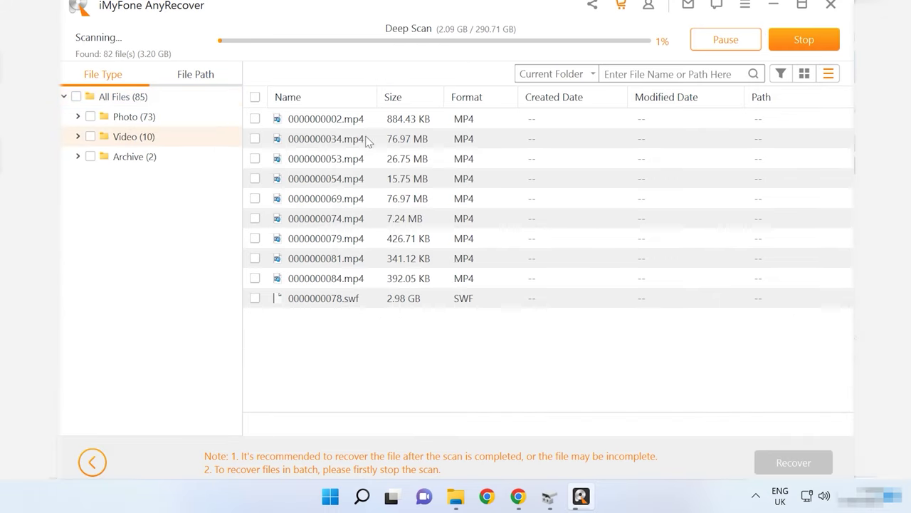
left_click(344, 124)
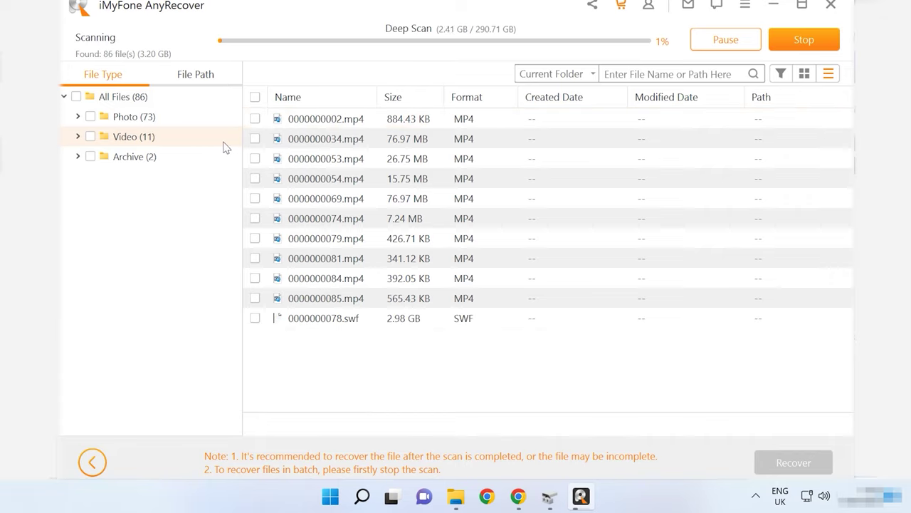
left_click(136, 157)
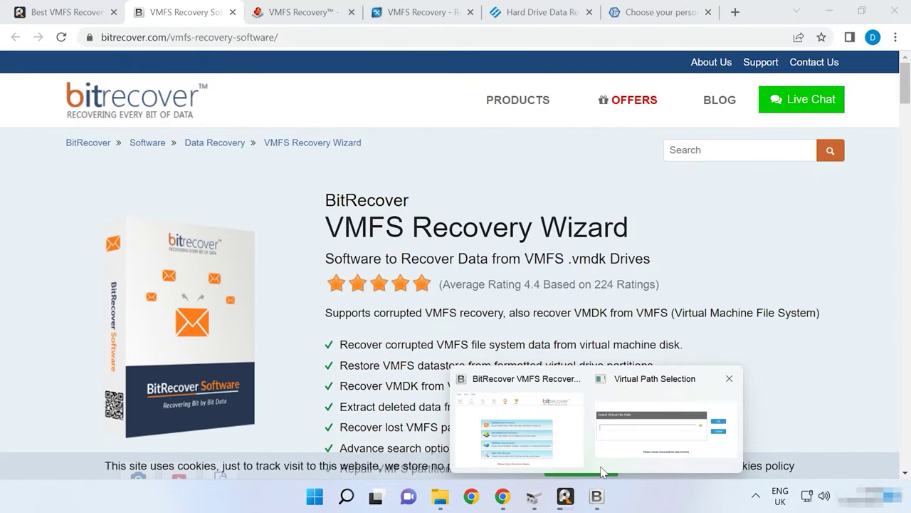
- Switch to BitRecover VMFS Recovery Wizard and load Linux_0.vmdk from the Linux folder as the virtual file path
left_click(551, 436)
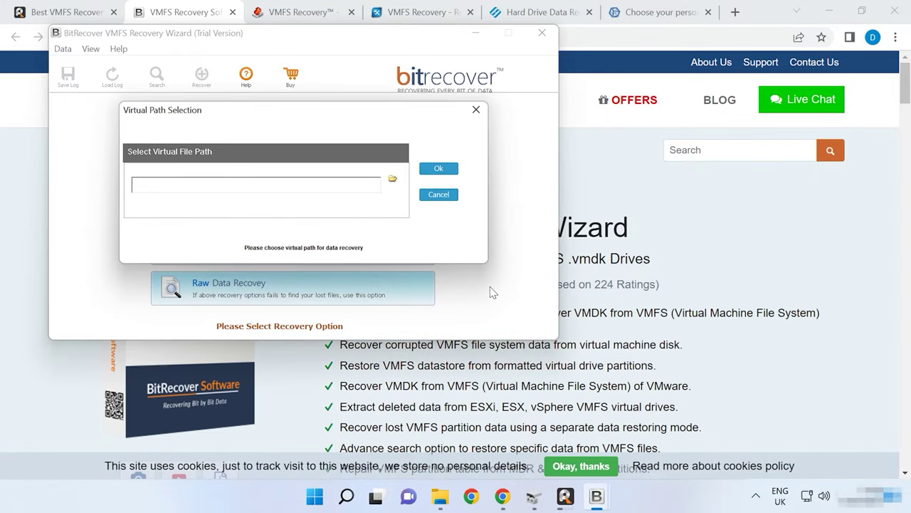
left_click(393, 182)
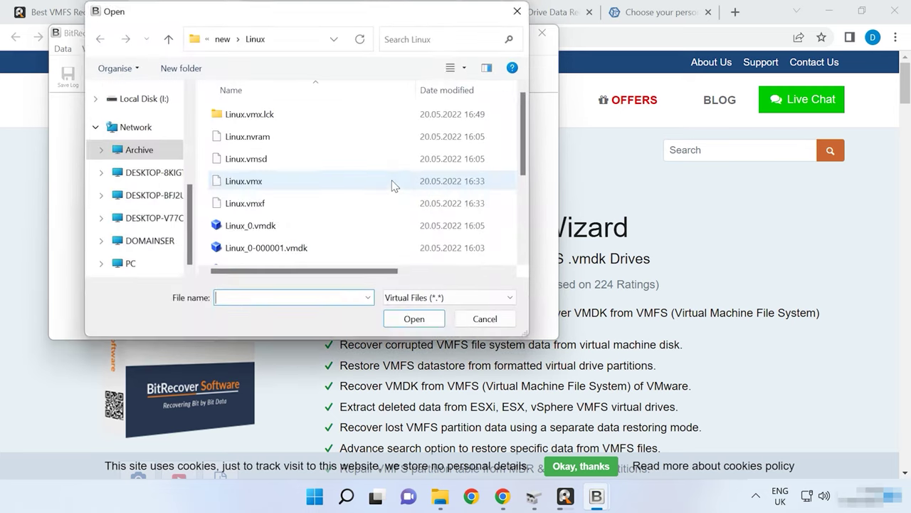
left_click(291, 225)
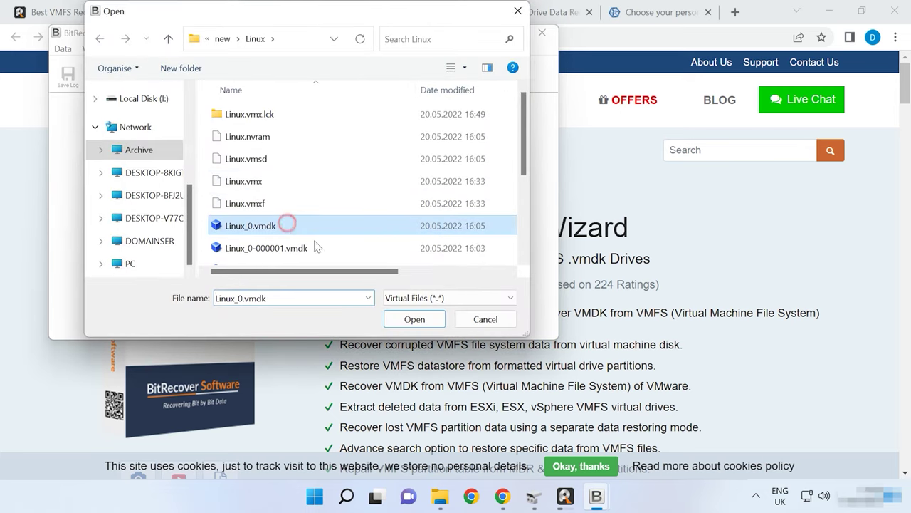
left_click(416, 321)
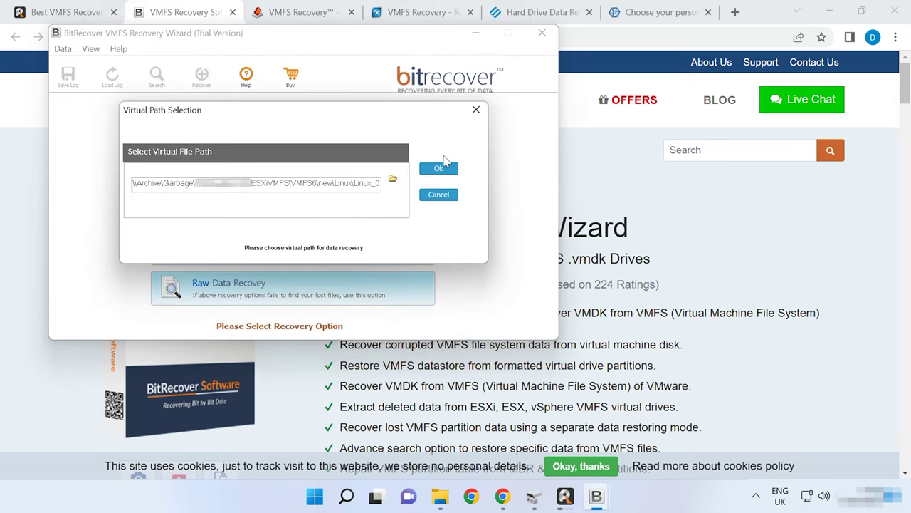
left_click(442, 165)
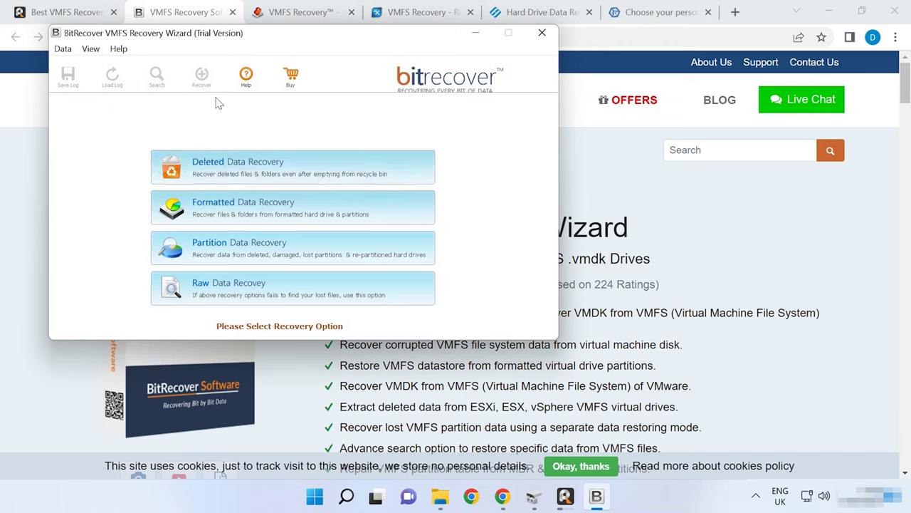
- Review the data commands offered by the recovery wizard and minimise its window
left_click(59, 48)
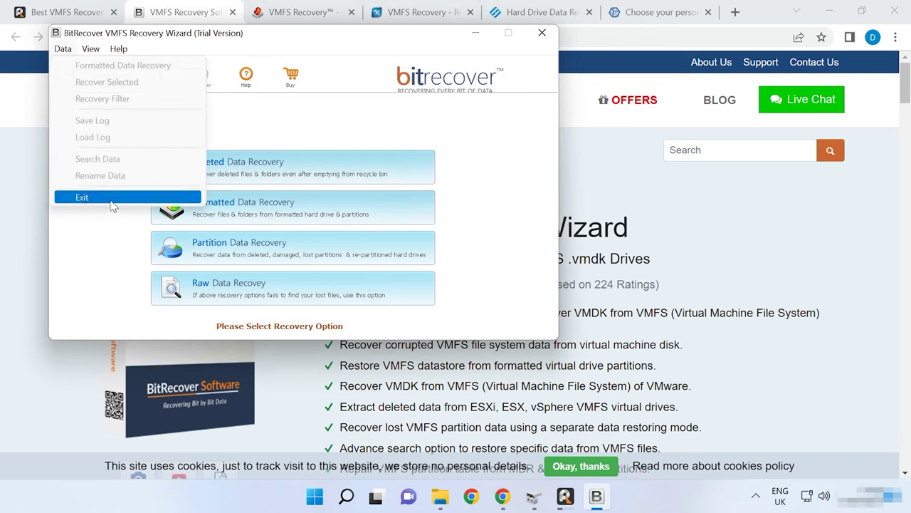
left_click(492, 213)
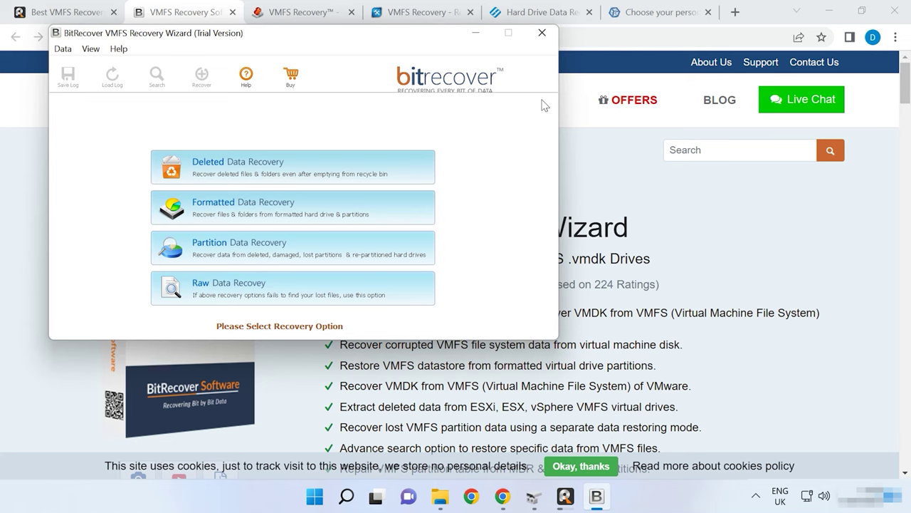
left_click(476, 33)
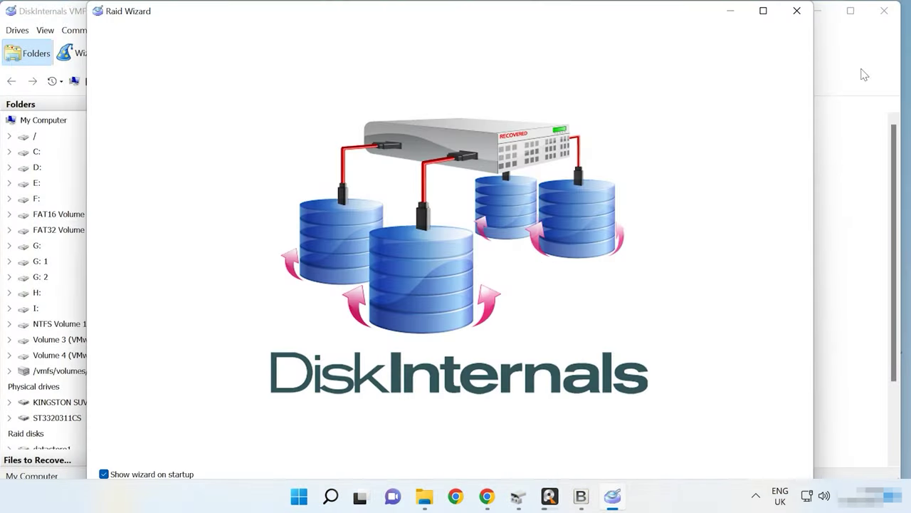
- In DiskInternals VMFS Recovery, close the Raid Wizard and examine the partitions of the ST3320311CS disk
left_click(797, 10)
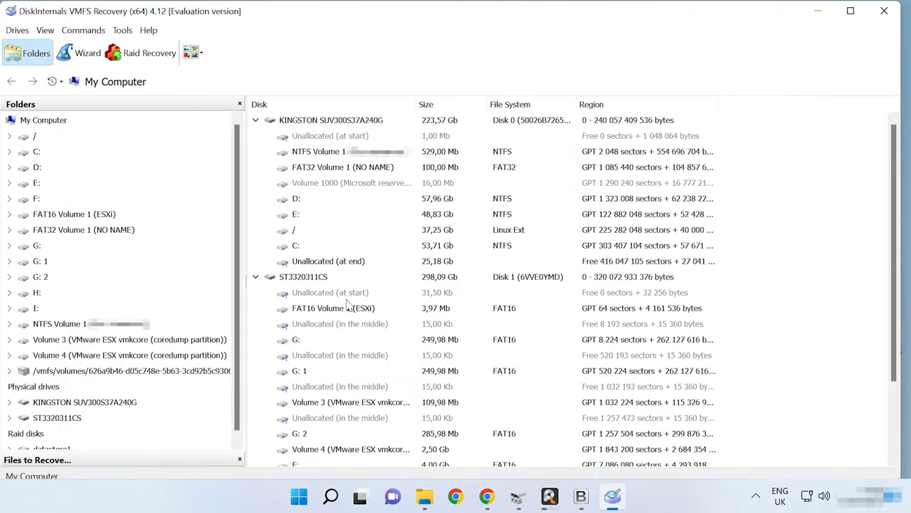
left_click(56, 418)
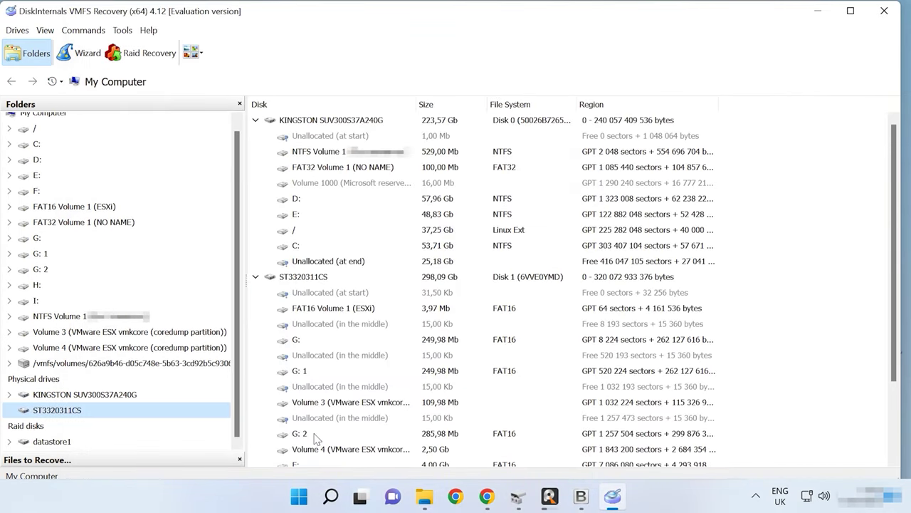
left_click_drag(894, 352, 890, 436)
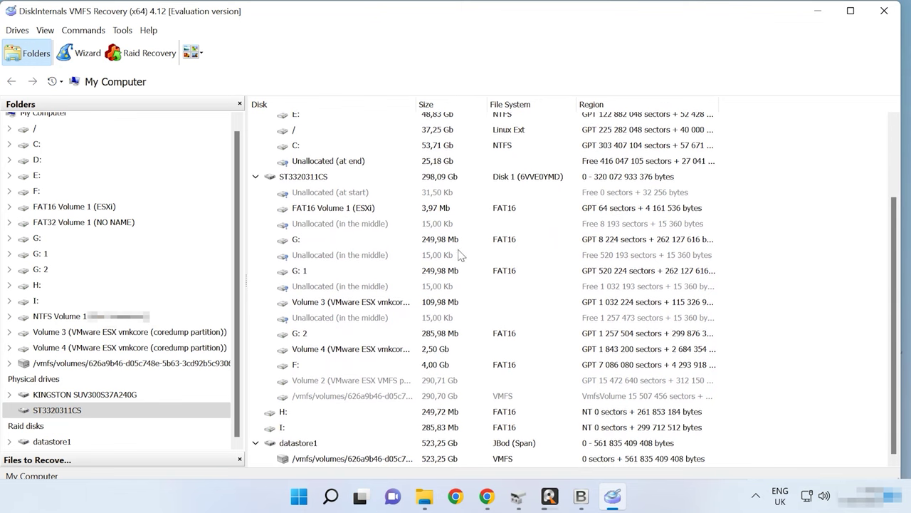
left_click(437, 180)
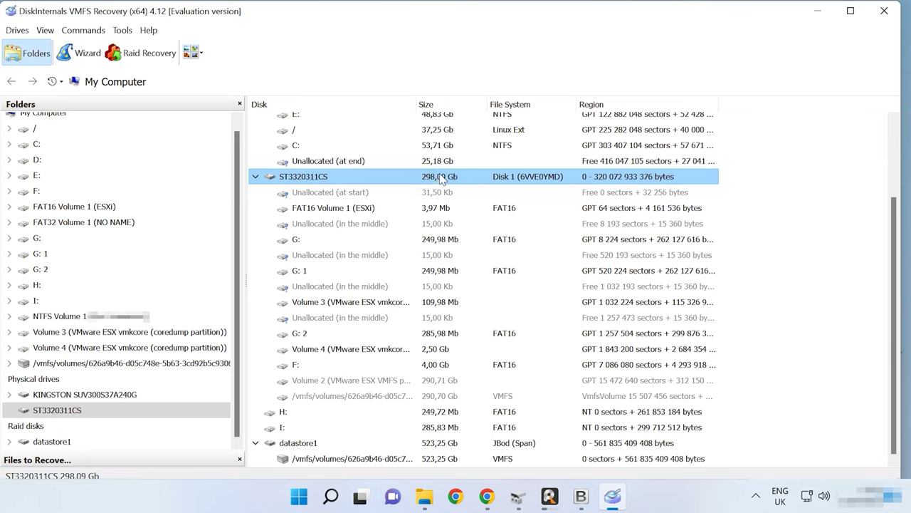
- Open the VMFS volume of datastore1 with the Reader option and finish the Disk Recovery Wizard to browse its files
left_click(415, 458)
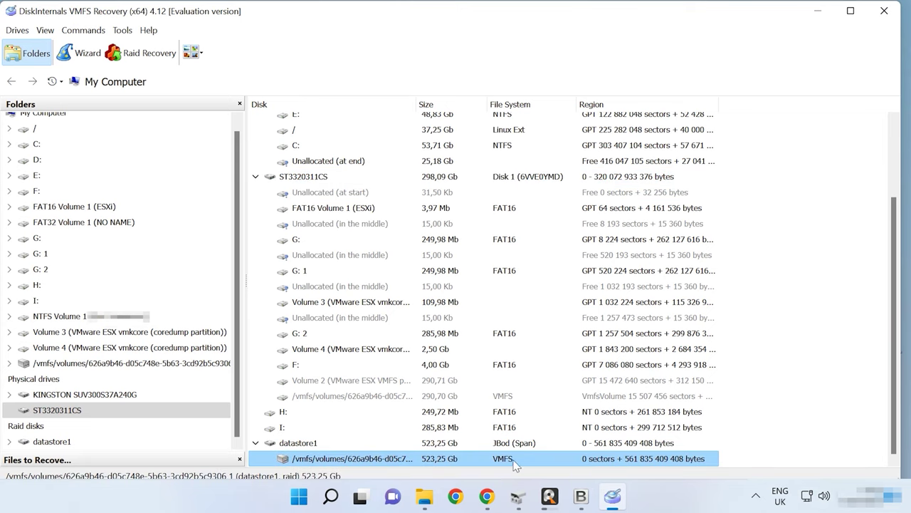
double_click(358, 460)
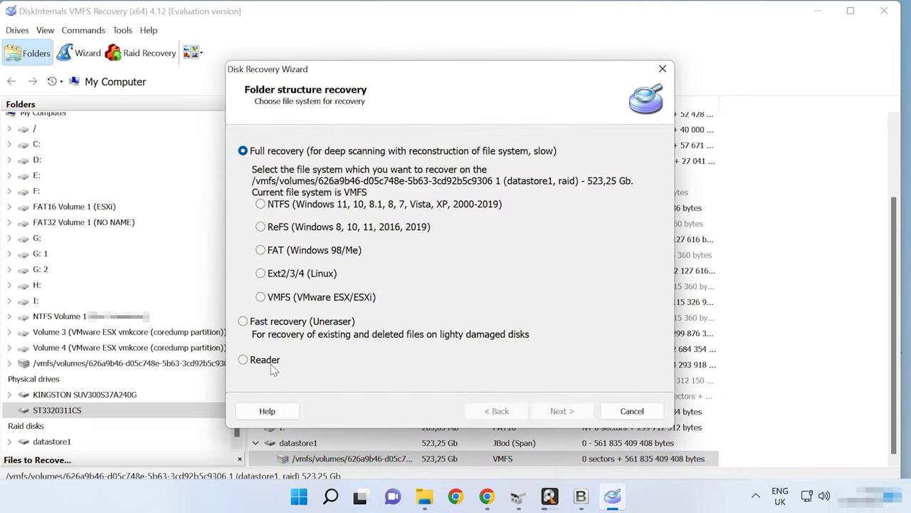
left_click(265, 359)
left_click(562, 410)
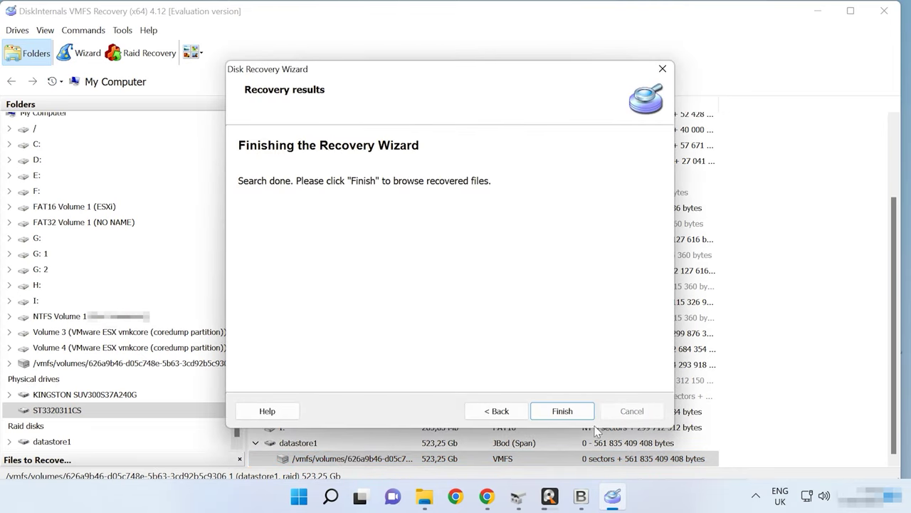
left_click(540, 411)
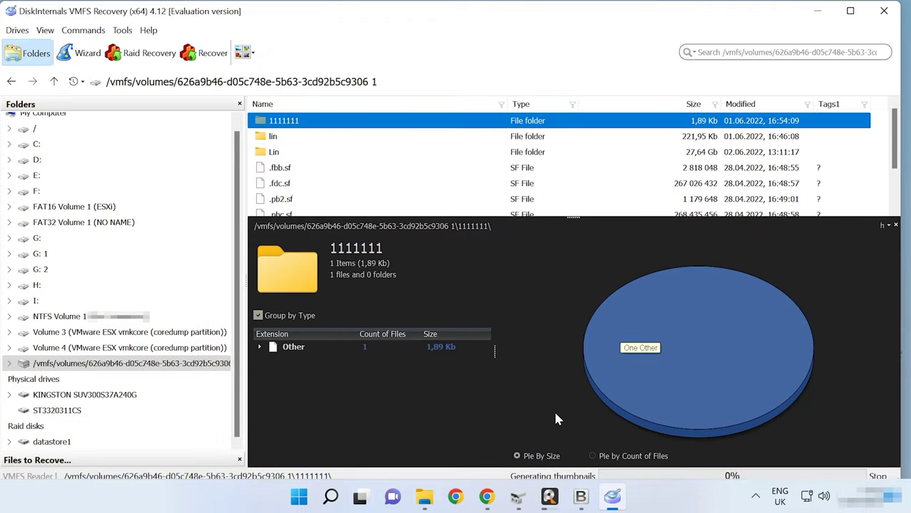
- Examine the files in the lin and Lin folders of the VMFS volume opened in Reader mode
scroll(300, 144, "down", 2)
scroll(300, 145, "up", 3)
double_click(299, 137)
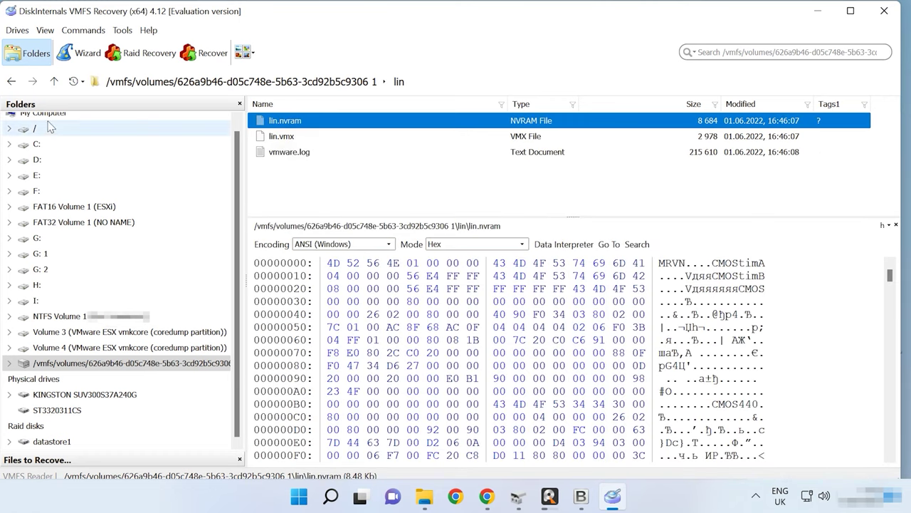
key("BackSpace")
left_click(293, 153)
double_click(293, 153)
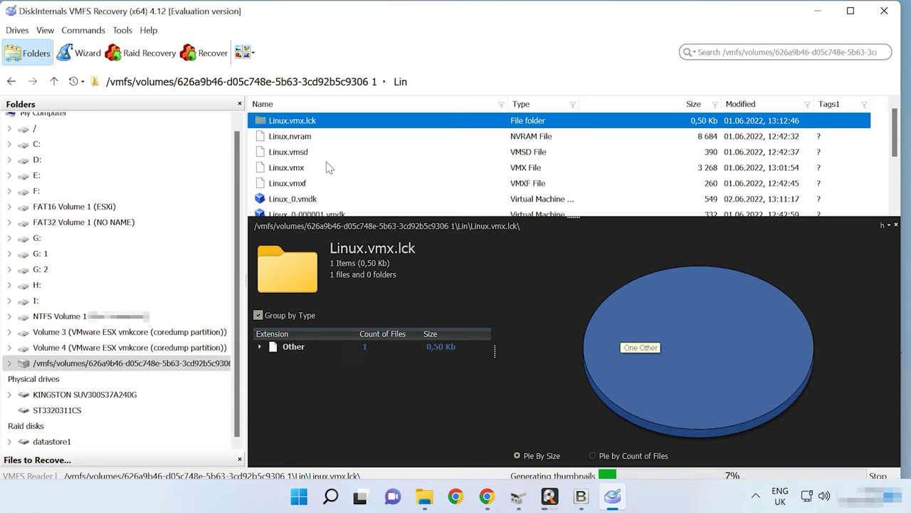
scroll(335, 167, "down", 3)
scroll(340, 171, "up", 3)
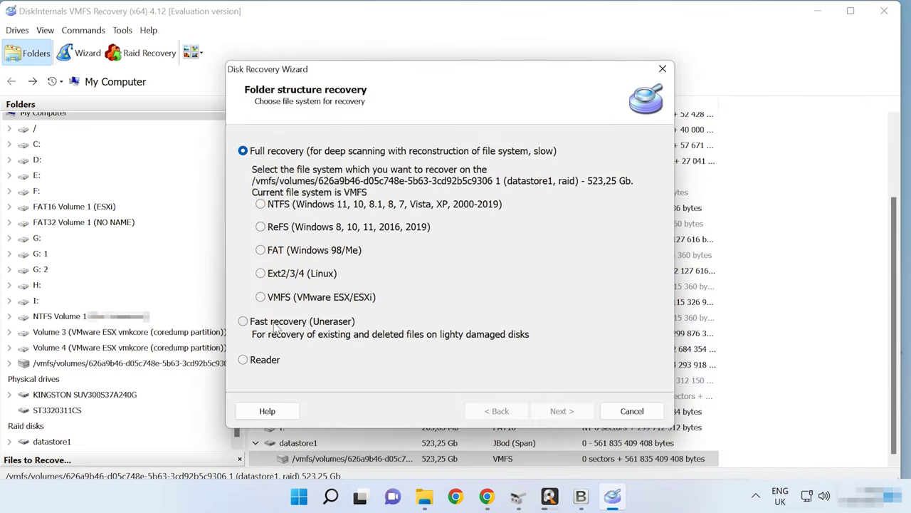
- Run Fast recovery (Uneraser) on the VMFS volume of datastore1 and open the found datastore1 to view its root contents
left_click(276, 323)
left_click(560, 410)
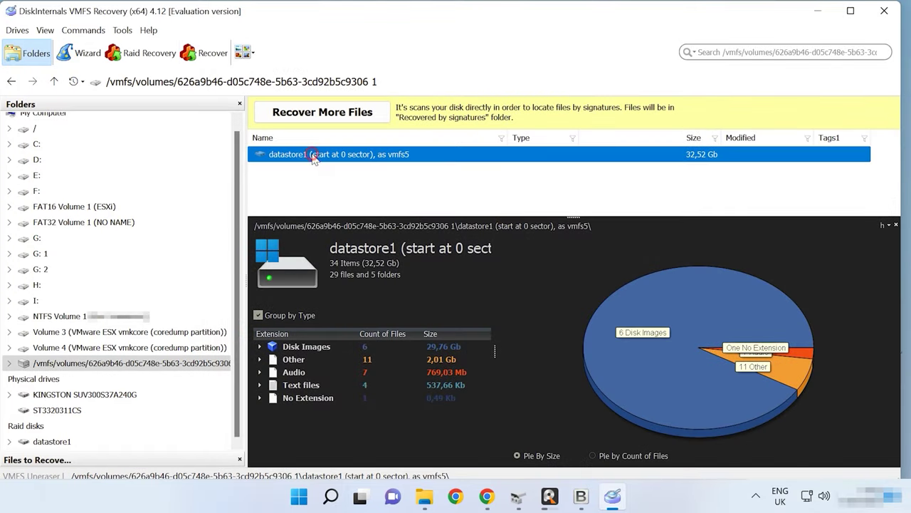
double_click(308, 153)
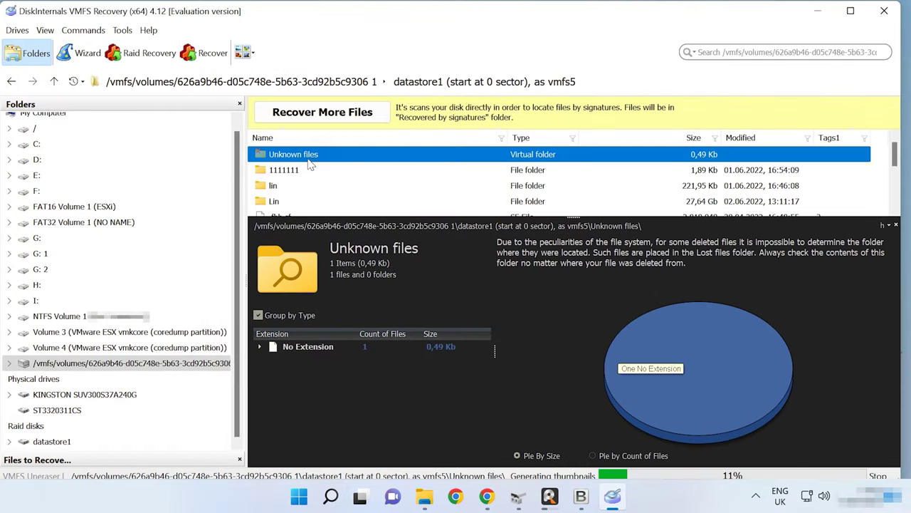
scroll(317, 175, "down", 10)
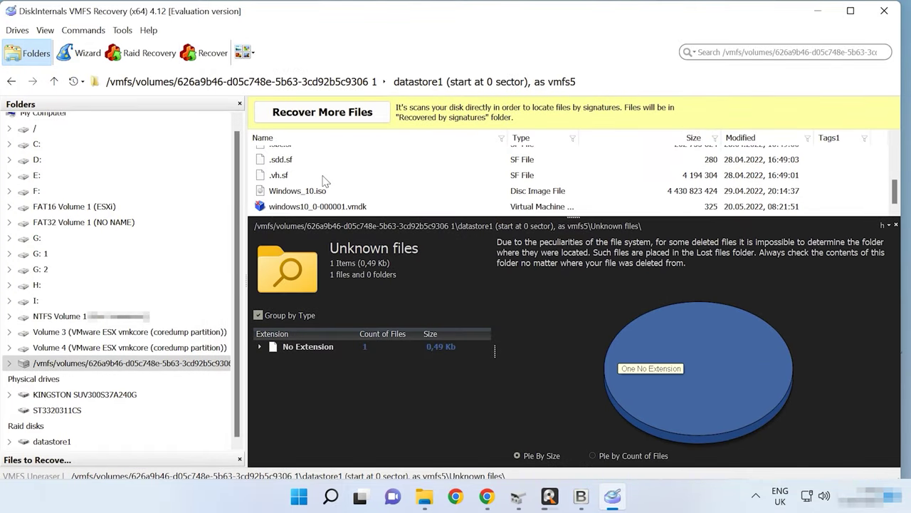
scroll(321, 180, "up", 10)
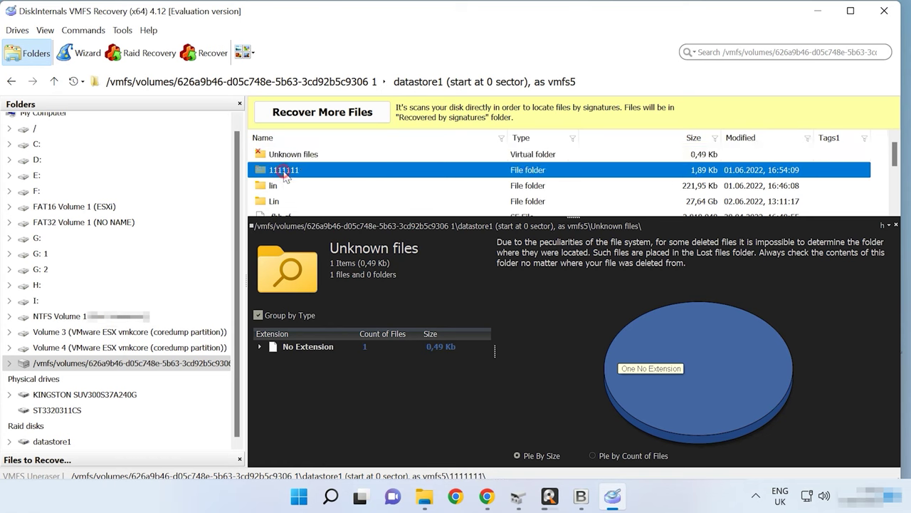
- Check the contents of the 1111111 and lin folders in the recovered datastore1, returning to its root
double_click(285, 170)
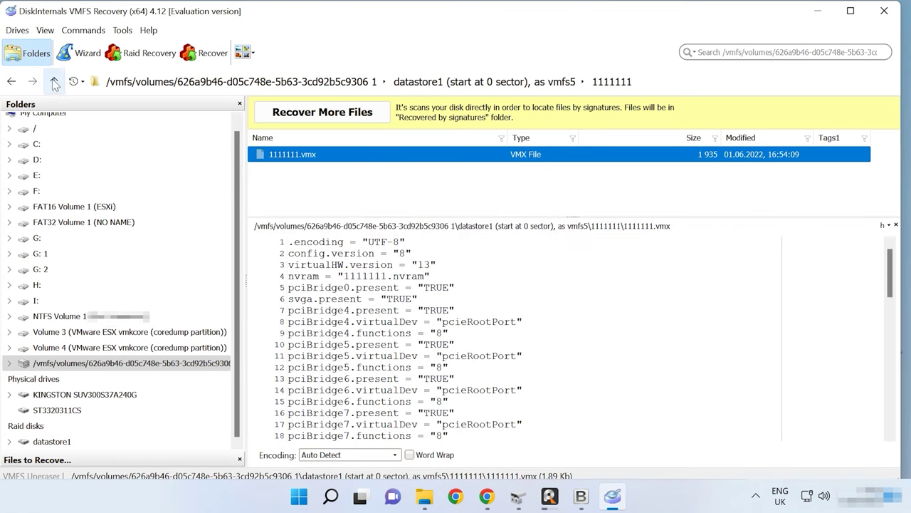
left_click(54, 81)
double_click(273, 186)
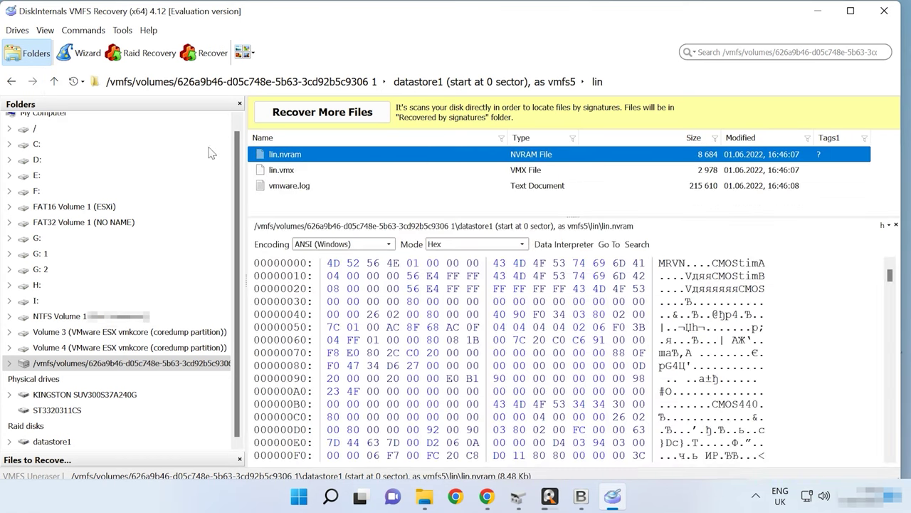
left_click(54, 81)
- Look through the recovered Lin folder for virtual disk and deleted files, and return to the datastore1 root to review its file list
left_click(279, 202)
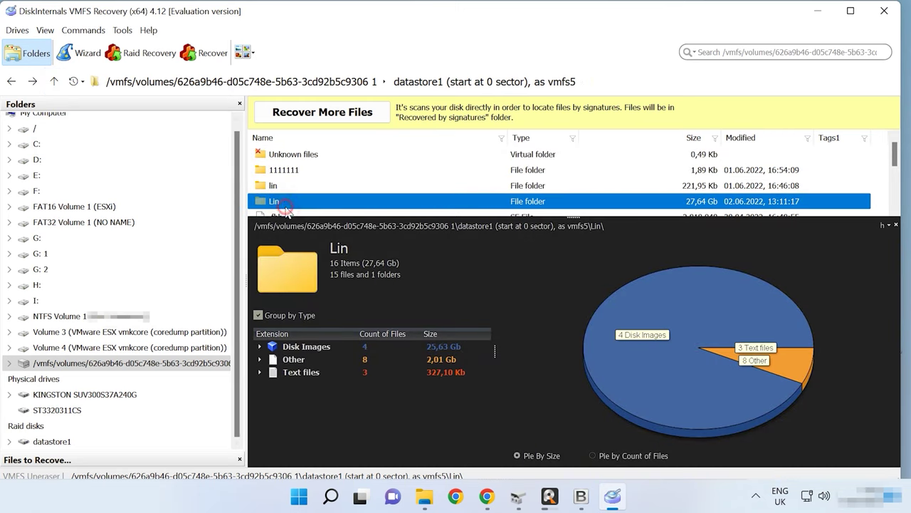
double_click(282, 202)
scroll(369, 187, "down", 5)
scroll(370, 187, "up", 2)
scroll(370, 187, "up", 3)
scroll(370, 187, "down", 3)
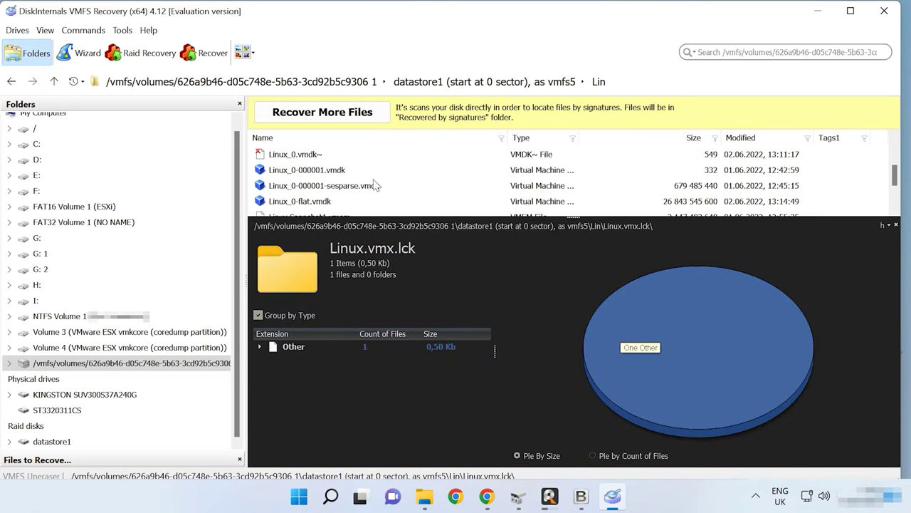
scroll(372, 185, "up", 3)
left_click(55, 81)
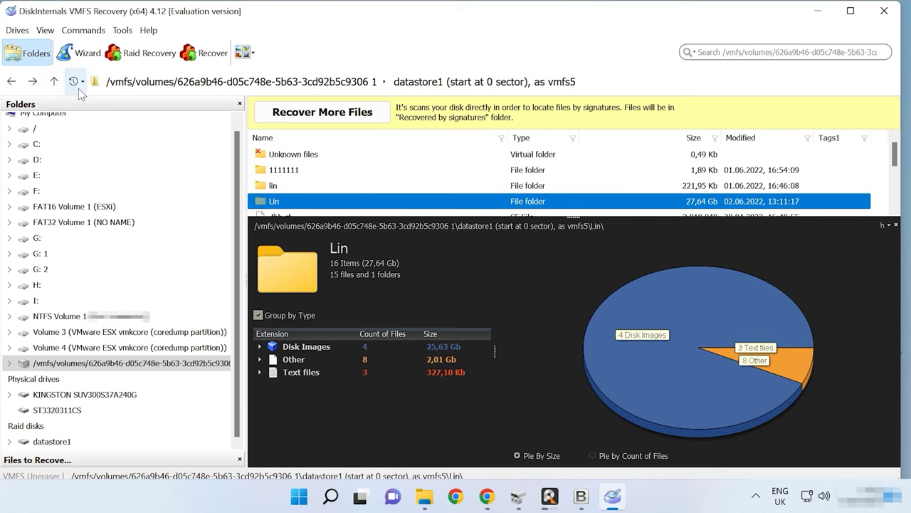
scroll(345, 162, "down", 5)
scroll(347, 164, "up", 5)
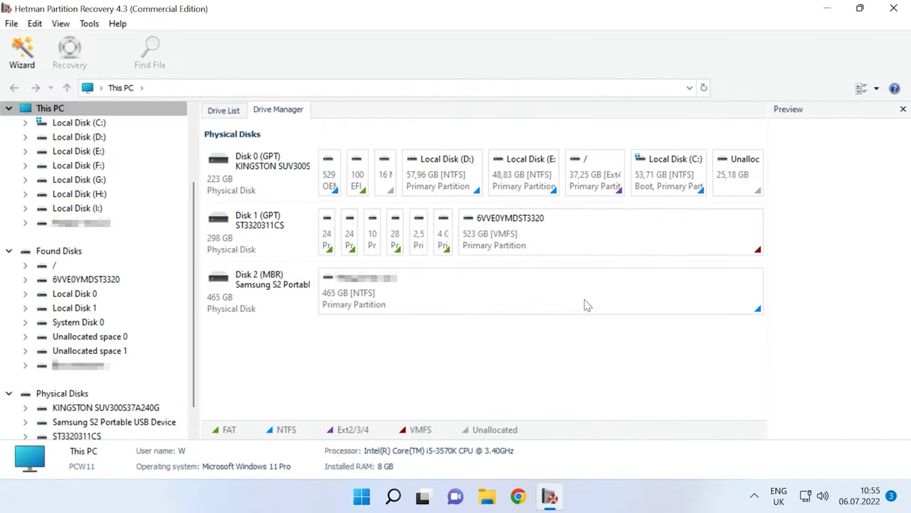
- In Hetman Partition Recovery, run a Fast scan on the 523 GB VMFS partition of Disk 1 and finish the File Recovery Wizard
left_click(249, 243)
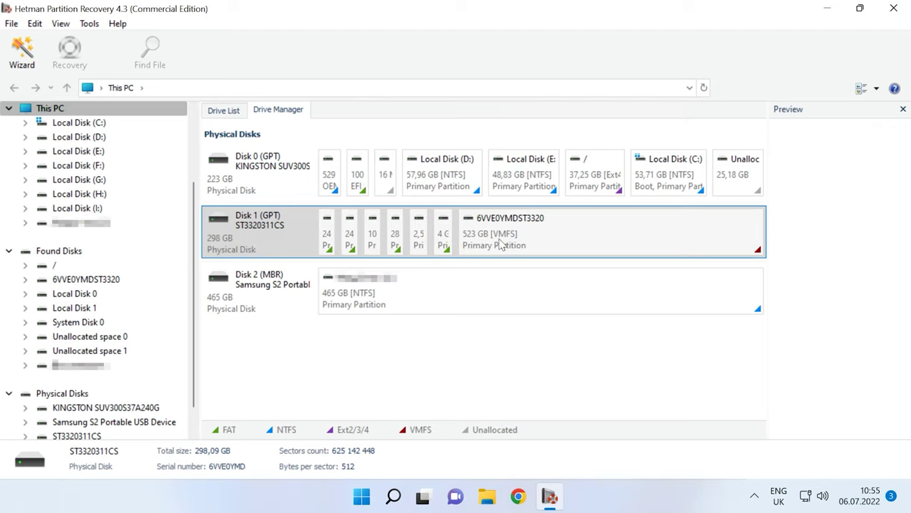
right_click(619, 240)
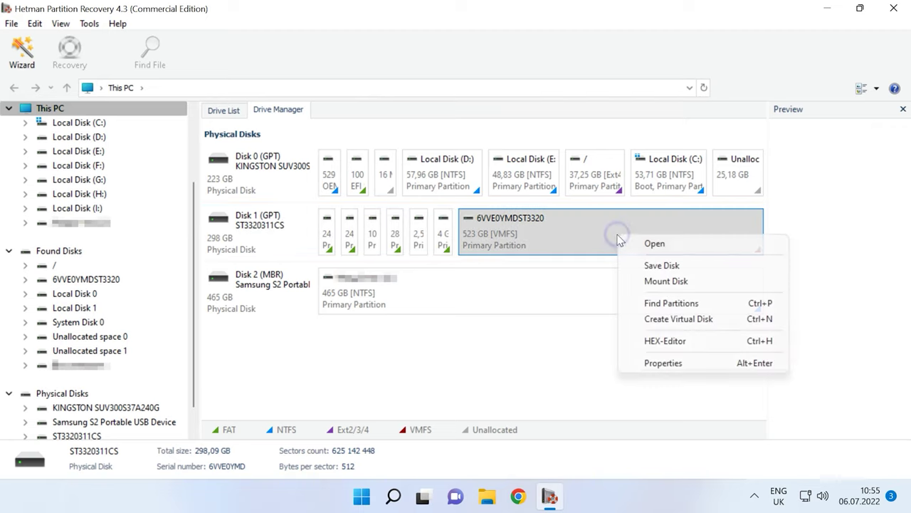
left_click(654, 244)
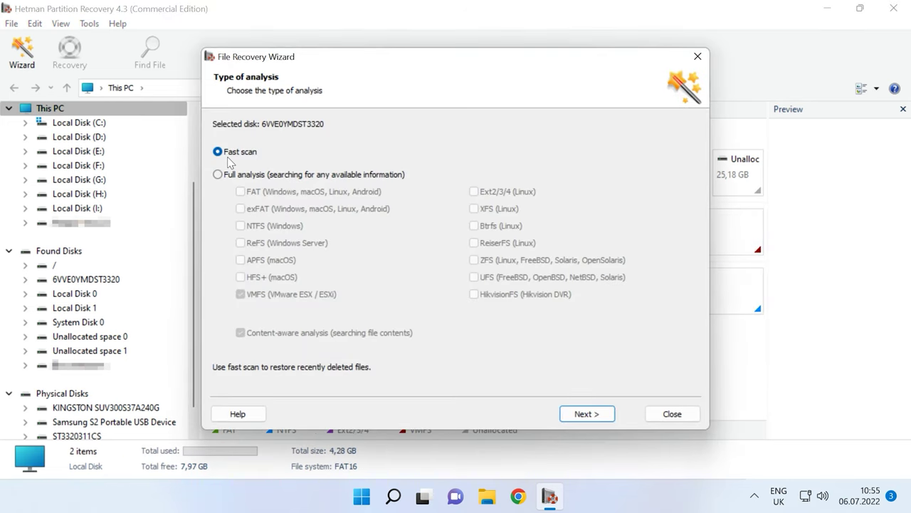
left_click(587, 414)
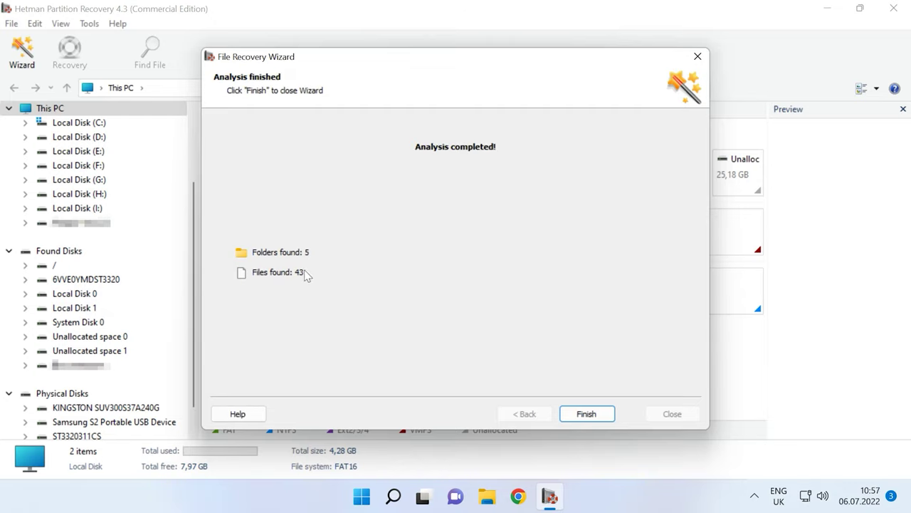
left_click(586, 413)
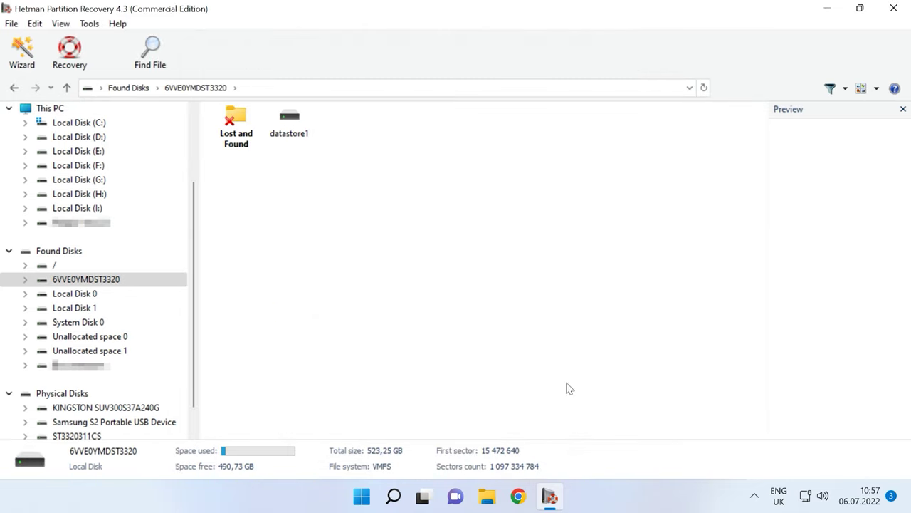
- Open datastore1 in the scan results and examine the contents of its 1111111, Lin and lin folders
left_click(291, 139)
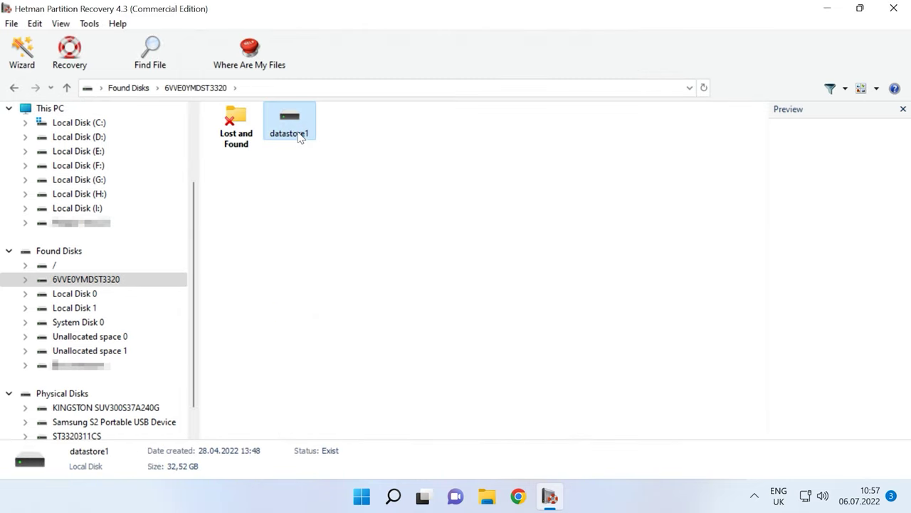
double_click(299, 136)
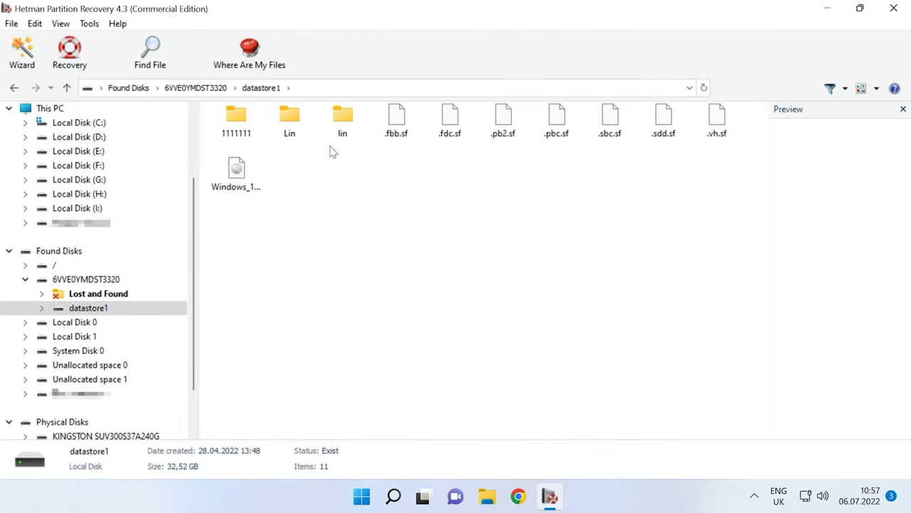
double_click(242, 134)
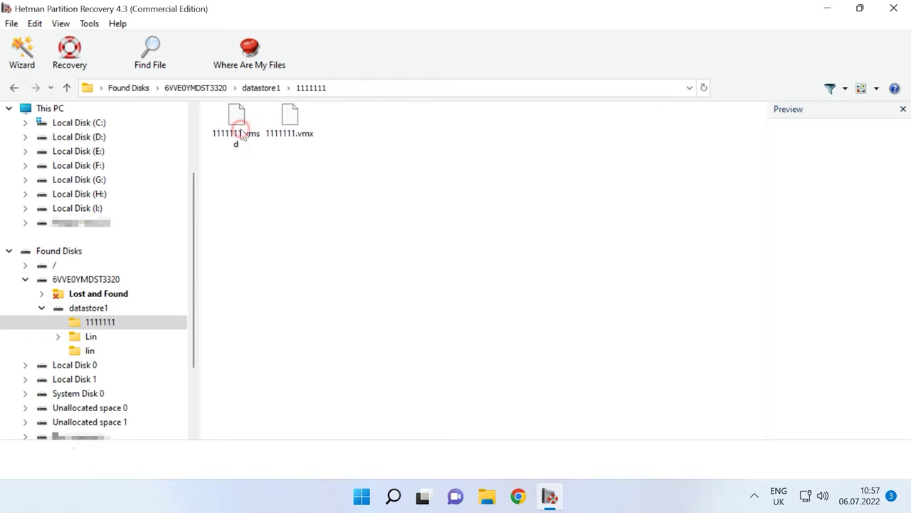
left_click(66, 88)
double_click(314, 122)
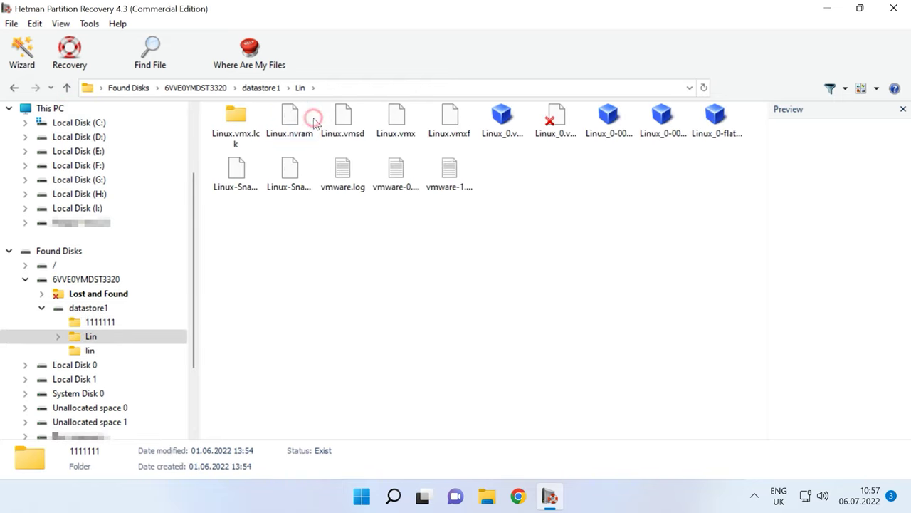
left_click(66, 88)
left_click(351, 120)
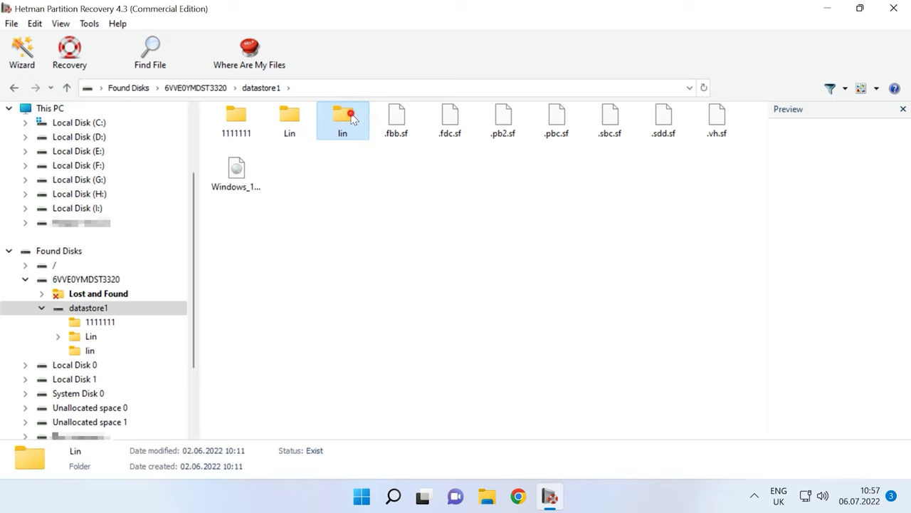
double_click(350, 119)
left_click(66, 87)
- Show the Lin folder's files as large content thumbnails and preview Linux_0-flat.vmdk and the deleted Linux_0.vmdk~
double_click(290, 123)
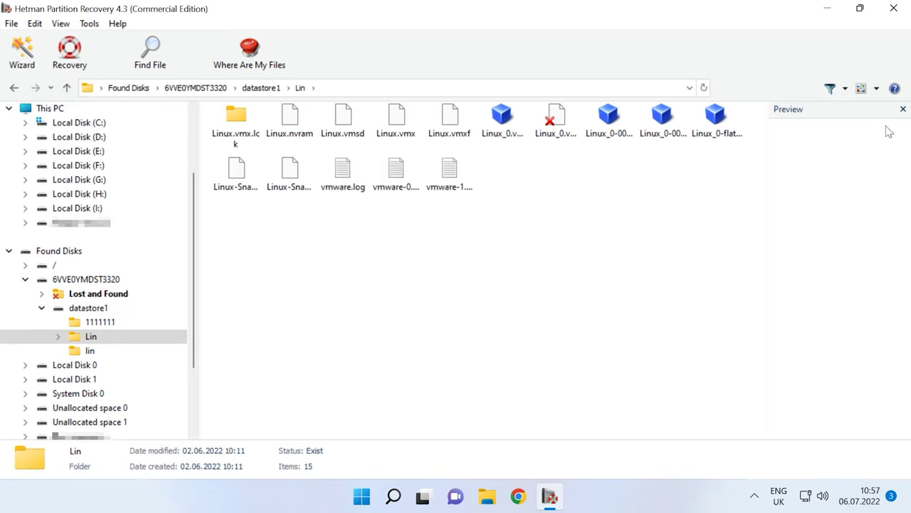
left_click(876, 88)
left_click(846, 106)
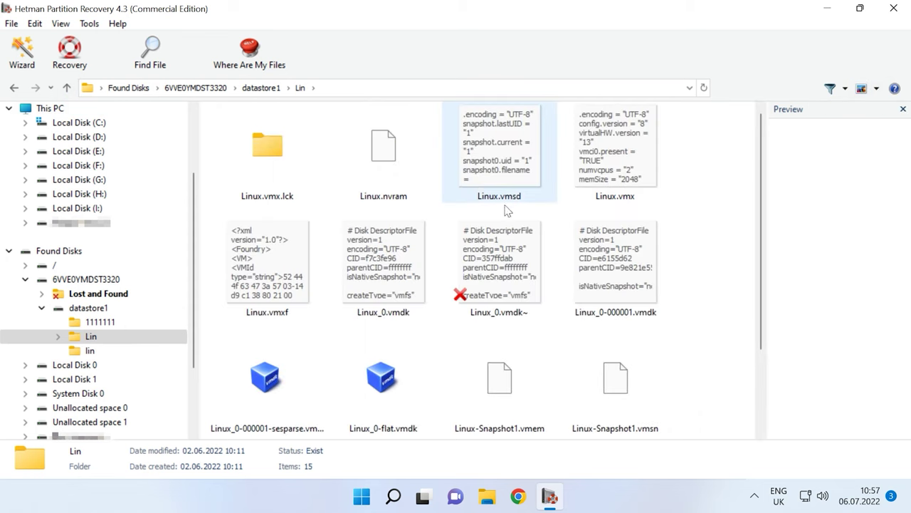
scroll(484, 297, "down", 1)
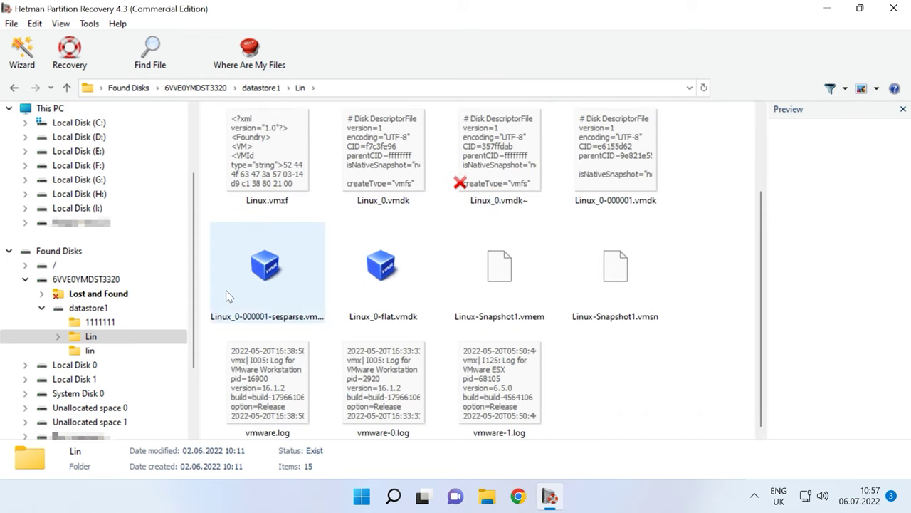
left_click(397, 300)
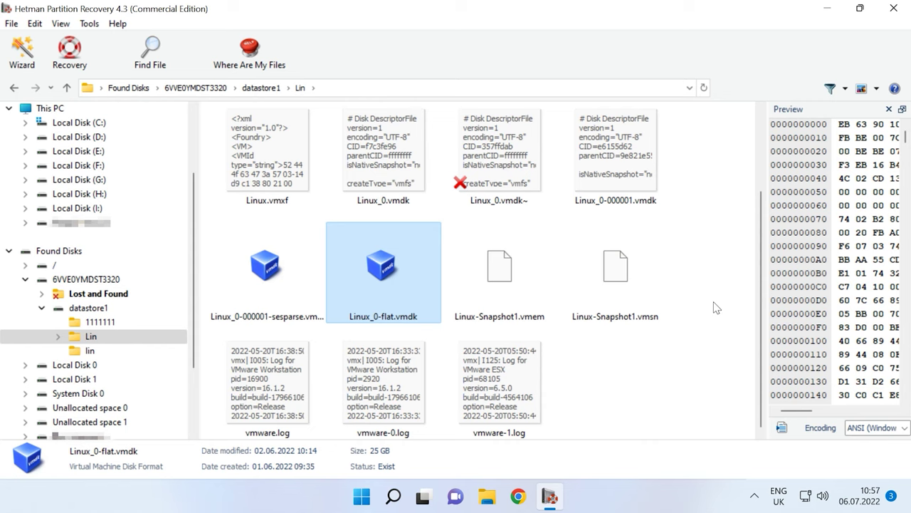
left_click(507, 205)
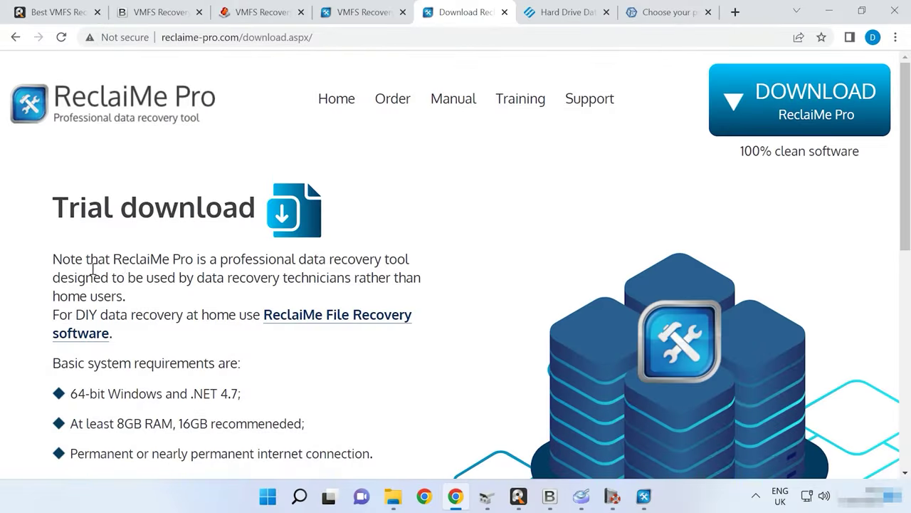
- In Chrome, review the system requirements and trial request form on the ReclaiMe Pro download page
scroll(242, 308, "down", 4)
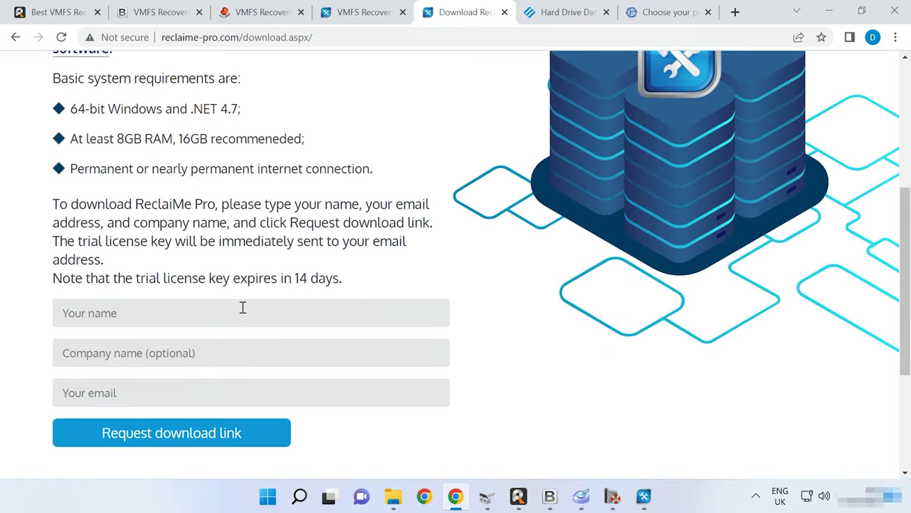
scroll(235, 310, "up", 2)
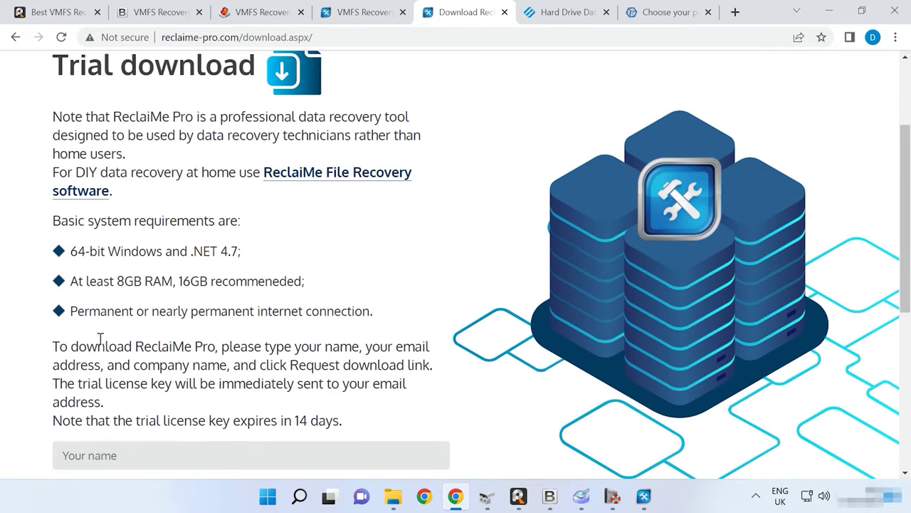
scroll(349, 353, "up", 2)
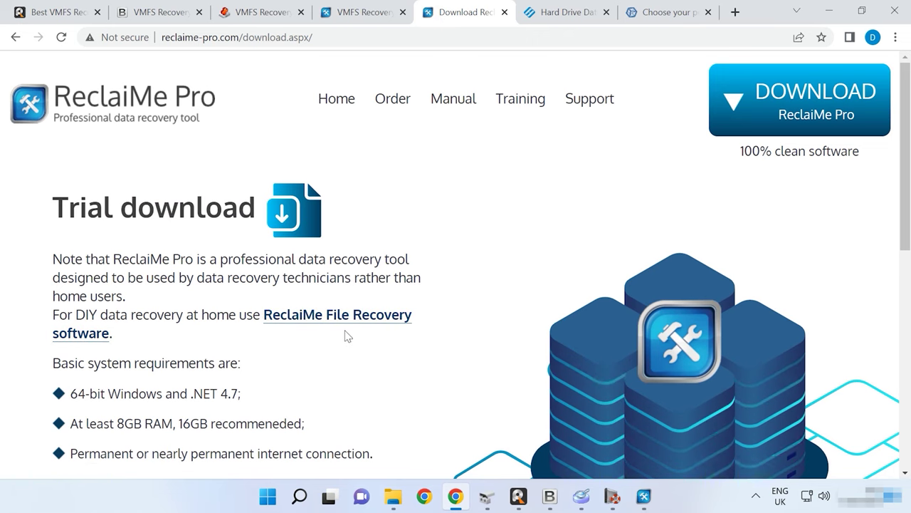
scroll(332, 349, "down", 2)
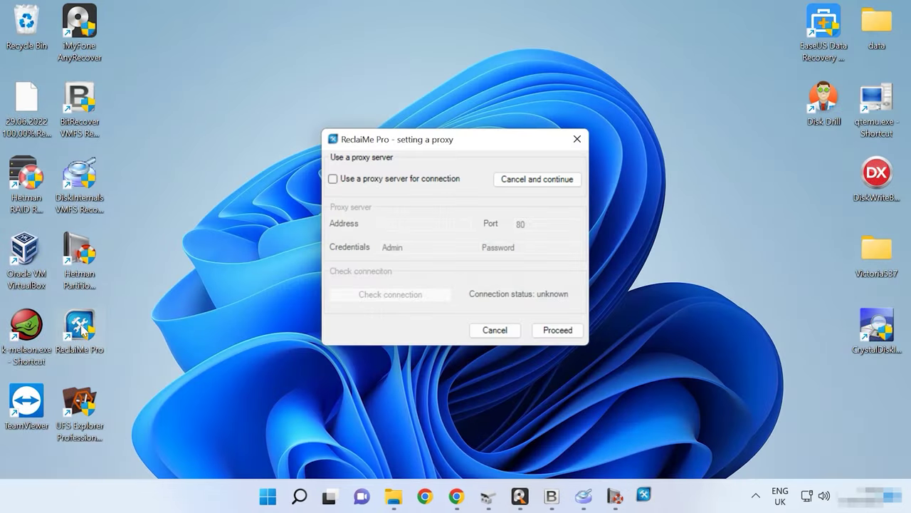
- In ReclaiMe Pro, skip the proxy, keep the default disk scan options, and choose Disk 1's 290.7 GB VMFS VMWare datastore for scanning
left_click(541, 180)
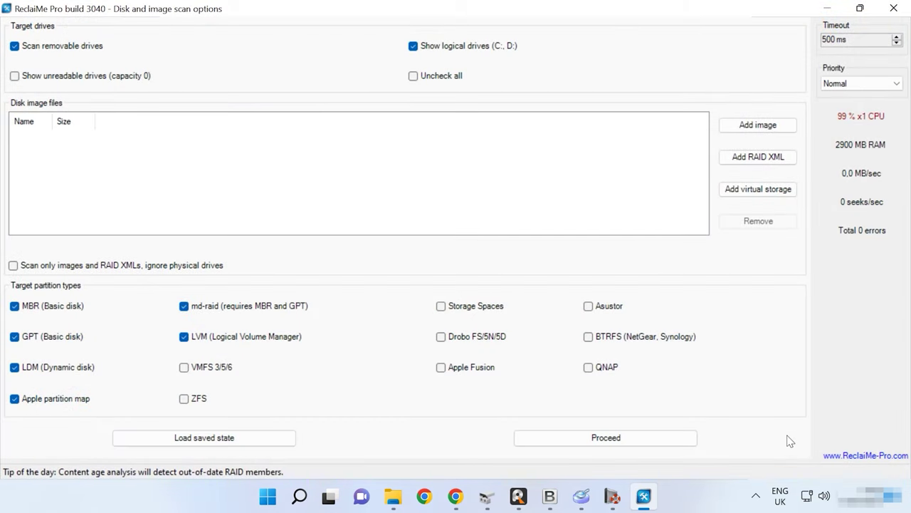
left_click(610, 442)
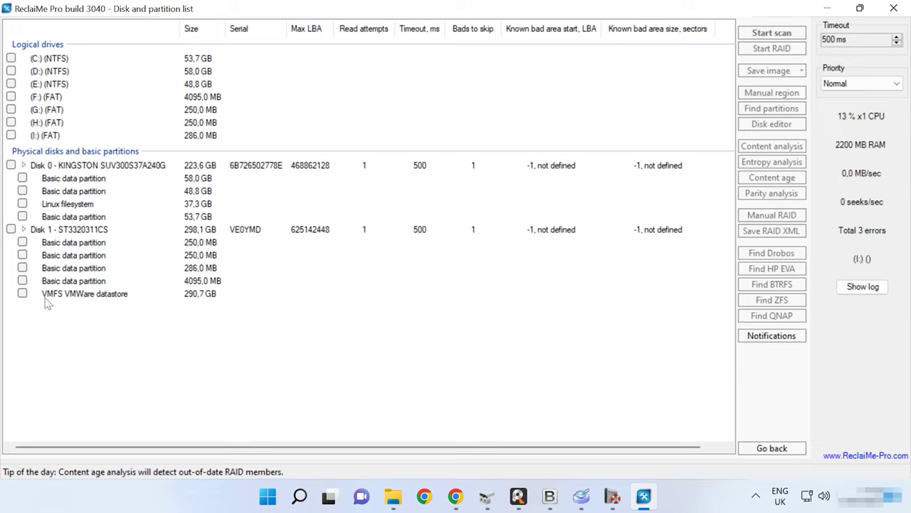
left_click(22, 294)
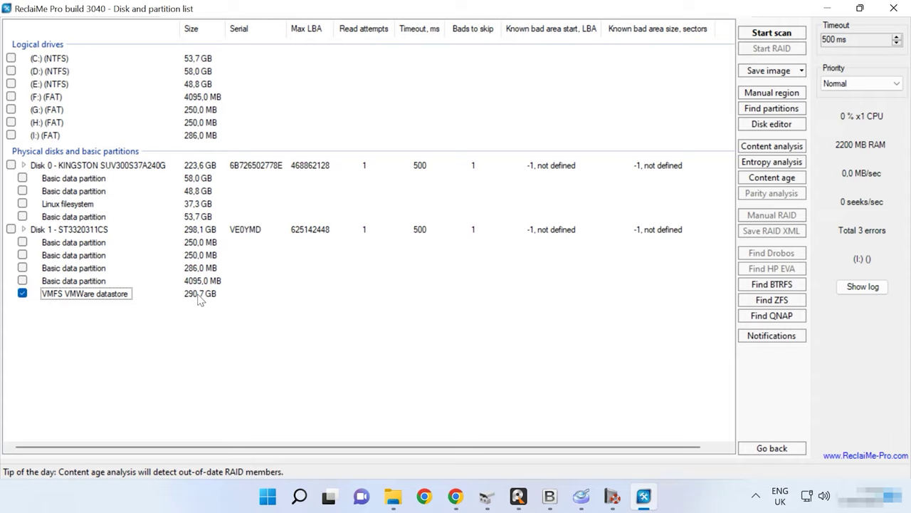
left_click(779, 33)
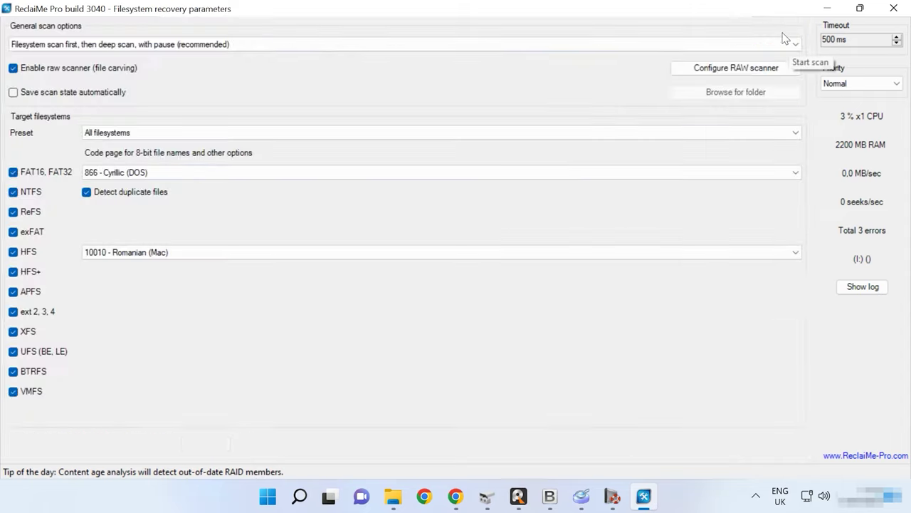
- Exclude every target filesystem except VMFS from the recovery parameters and start the scan
left_click(13, 171)
left_click(12, 191)
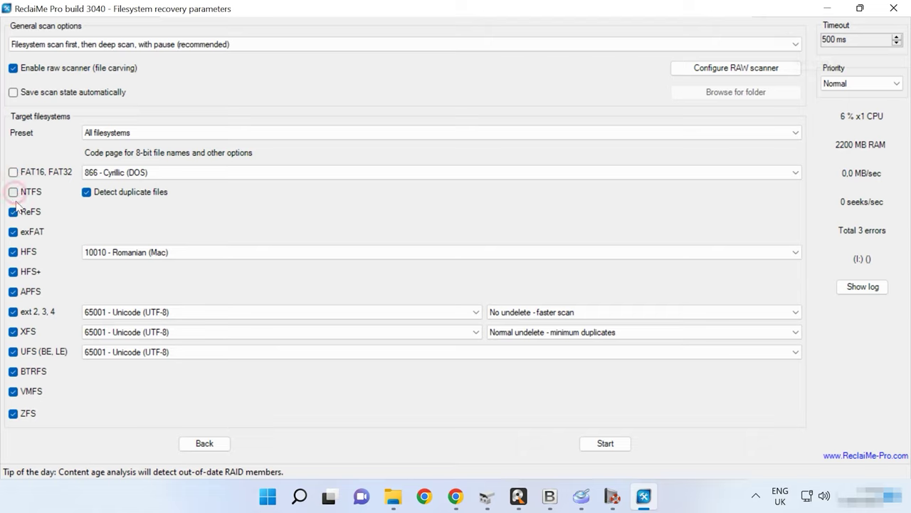
left_click(13, 211)
left_click(13, 232)
left_click(13, 252)
left_click(13, 271)
left_click(13, 291)
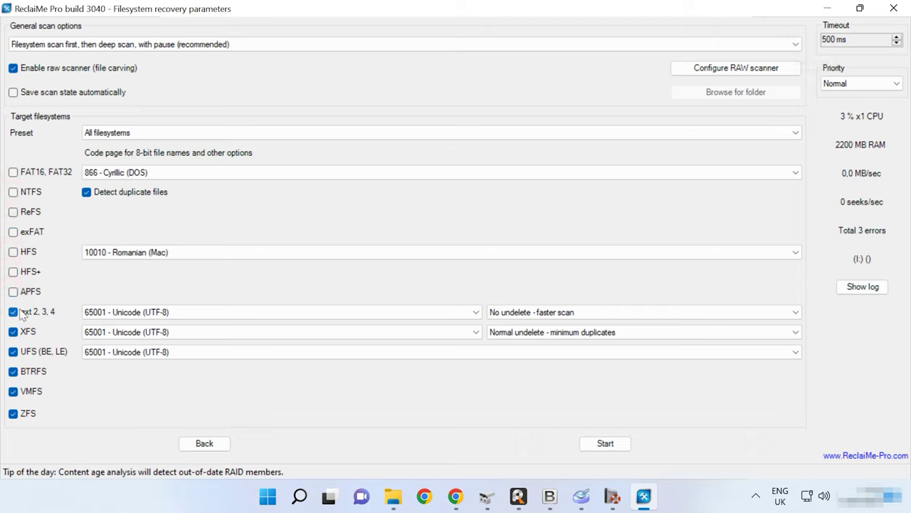
left_click(13, 311)
left_click(13, 331)
left_click(13, 351)
left_click(13, 371)
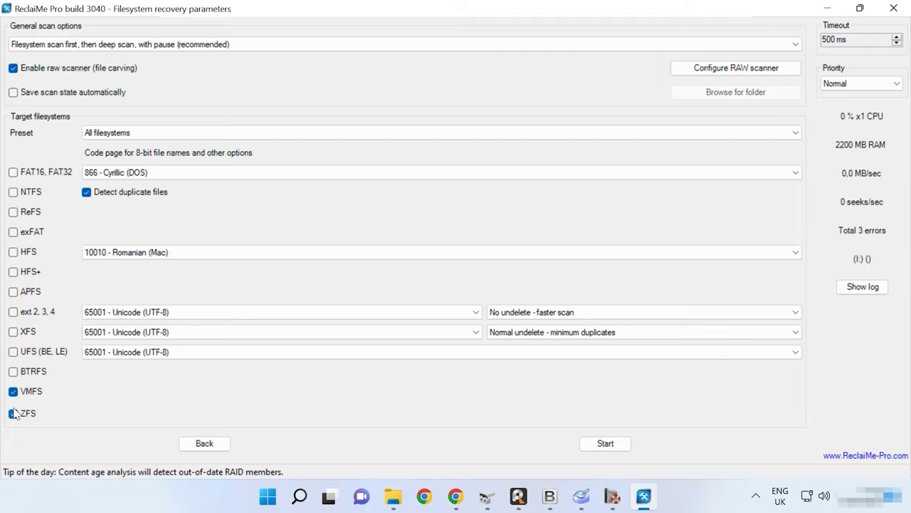
left_click(13, 413)
left_click(611, 451)
left_click(562, 313)
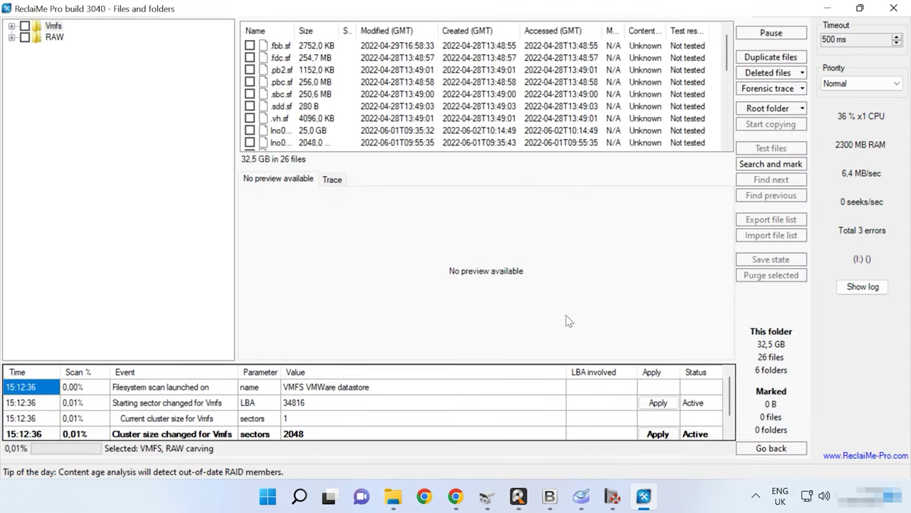
- Expand the Vmfs scan result and examine the files in its 1111111 and Lin folders
left_click(12, 27)
left_click(72, 39)
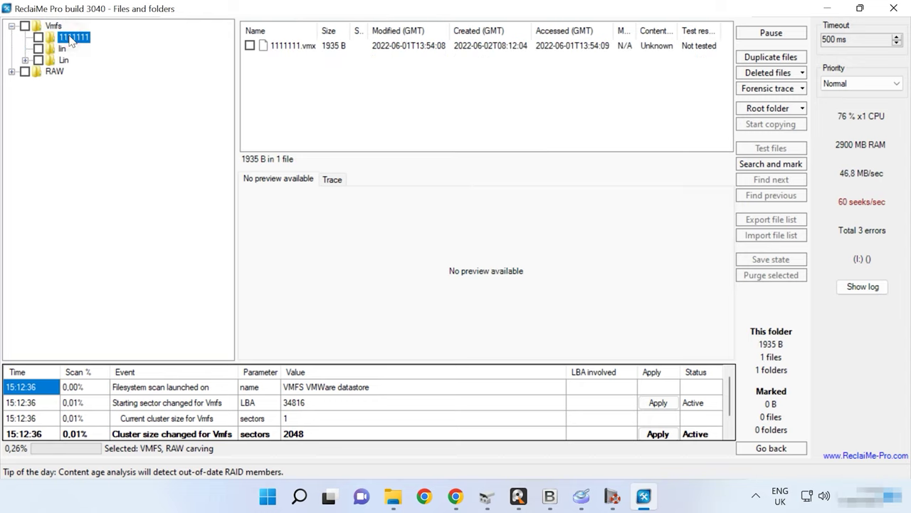
left_click(64, 61)
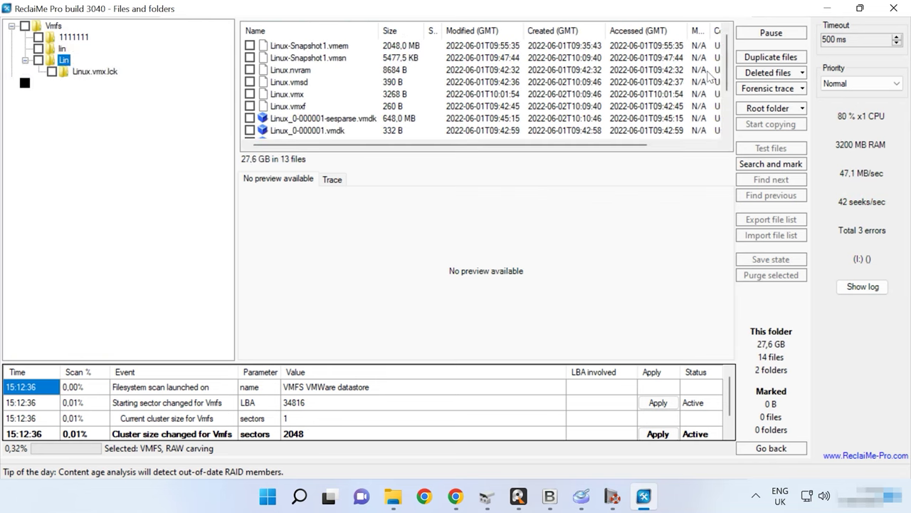
scroll(730, 120, "down", 2)
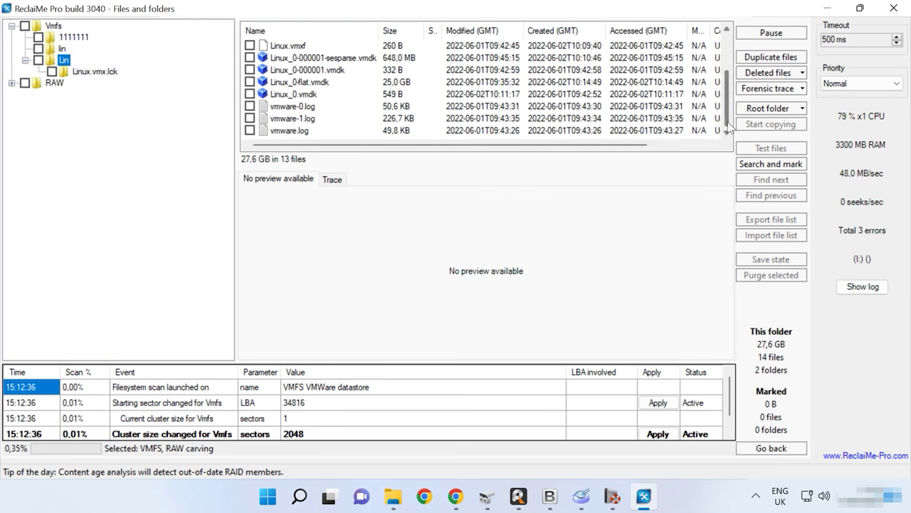
scroll(730, 124, "up", 2)
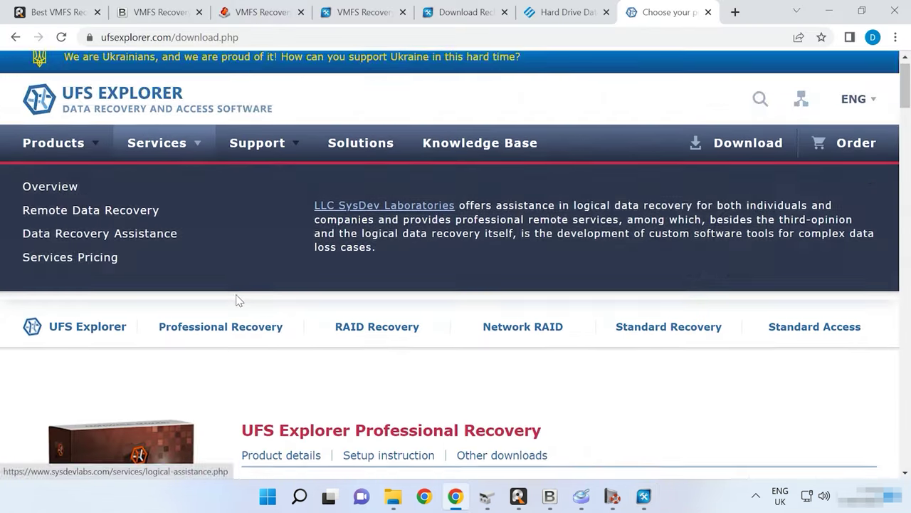
- In UFS Explorer Professional Recovery, view the storage properties of datastore1 and open its VMFS partition's file system
scroll(239, 299, "down", 4)
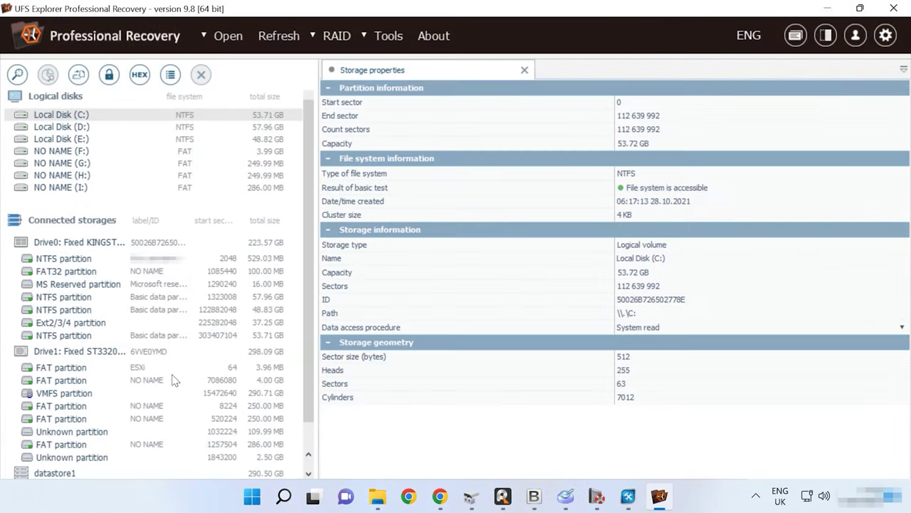
scroll(173, 378, "down", 2)
left_click(81, 459)
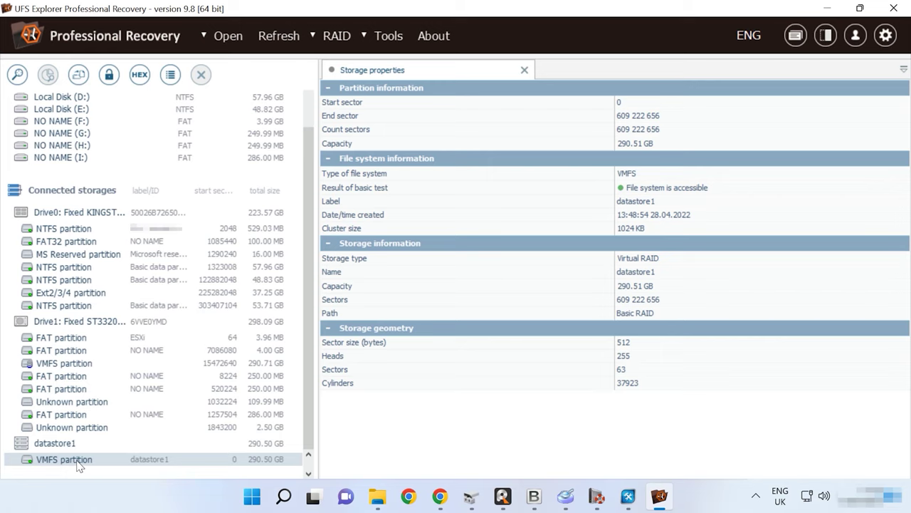
left_click(64, 445)
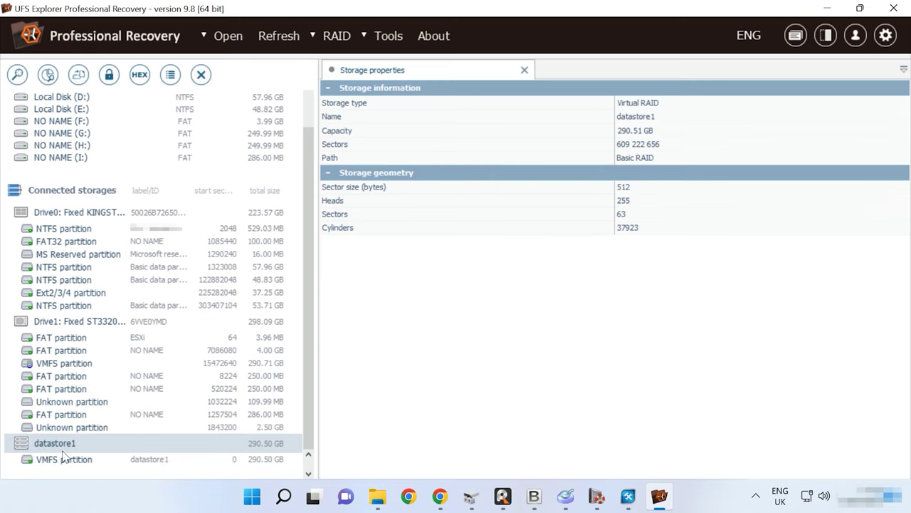
left_click(69, 460)
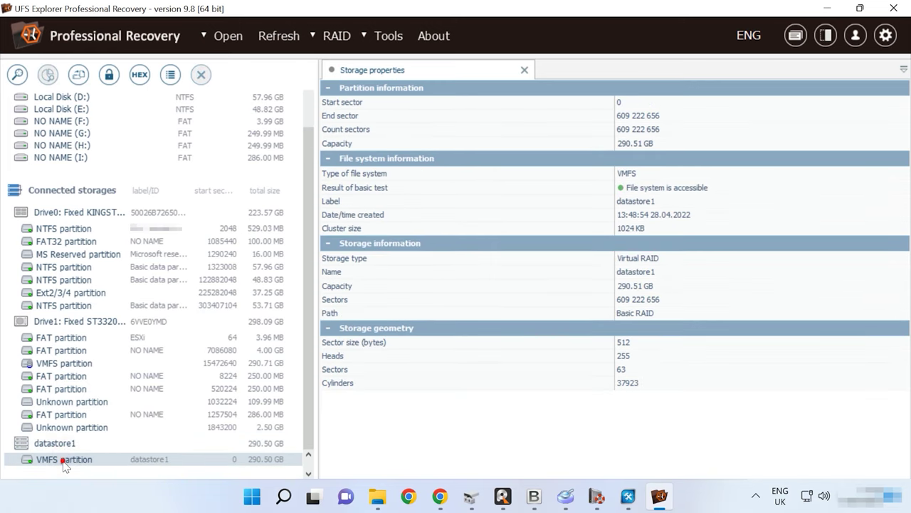
double_click(64, 462)
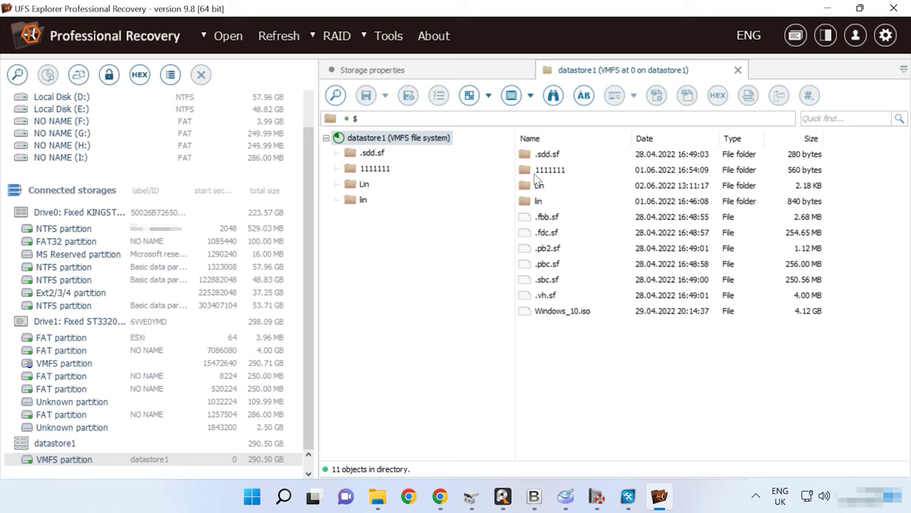
- Examine the contents of the 1111111, Lin and lin folders and return to the datastore1 root
left_click(539, 171)
left_click(539, 185)
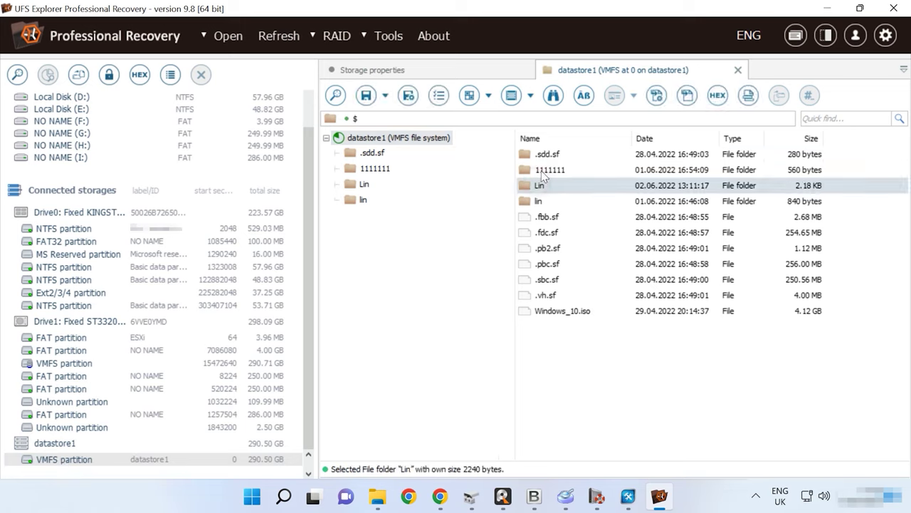
double_click(539, 171)
left_click(365, 187)
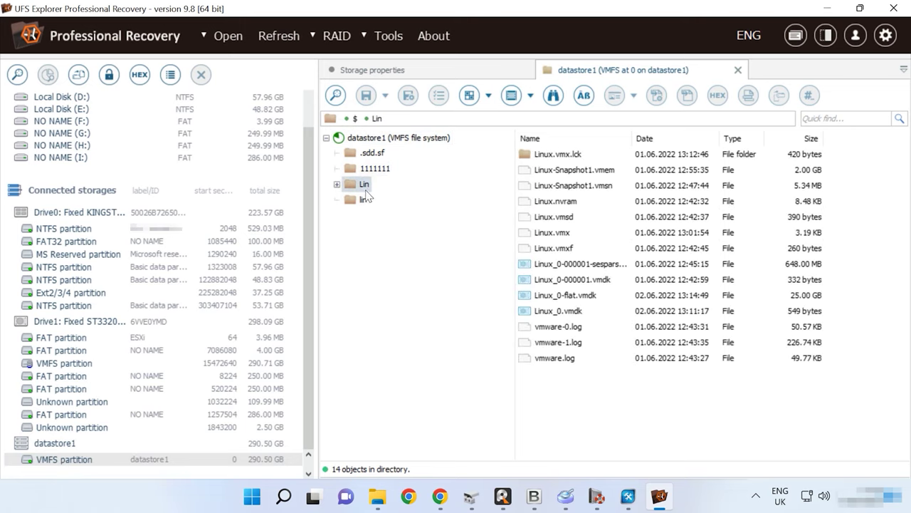
left_click(363, 200)
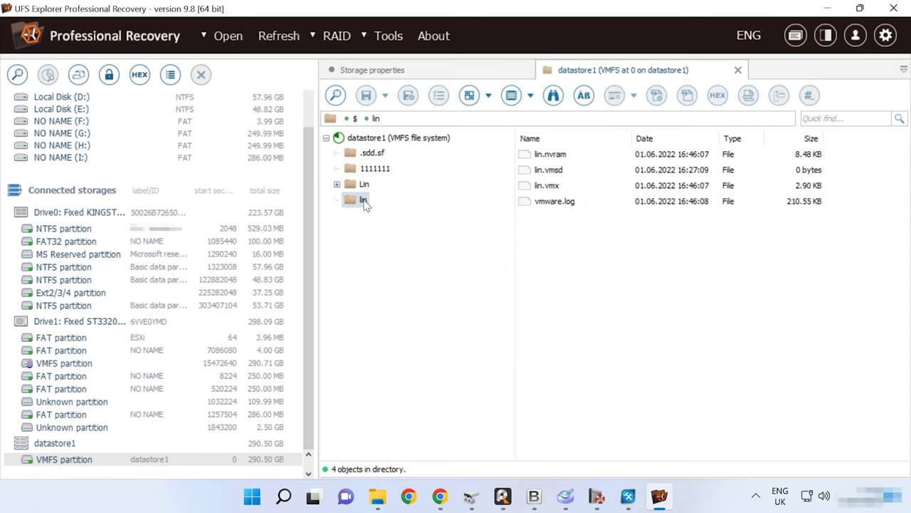
left_click(384, 138)
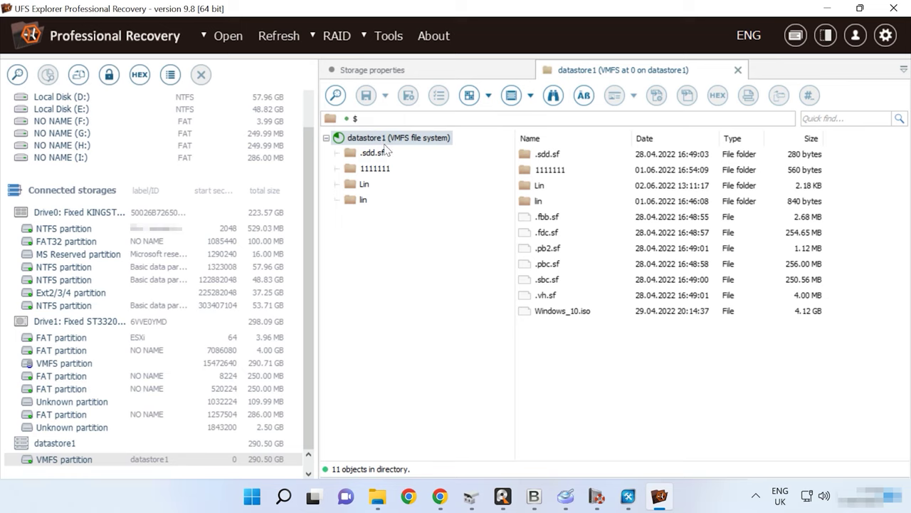
- Run a quick scan (index) of the VMFS partition's file system and open the Lin folder in the result
double_click(66, 458)
right_click(65, 458)
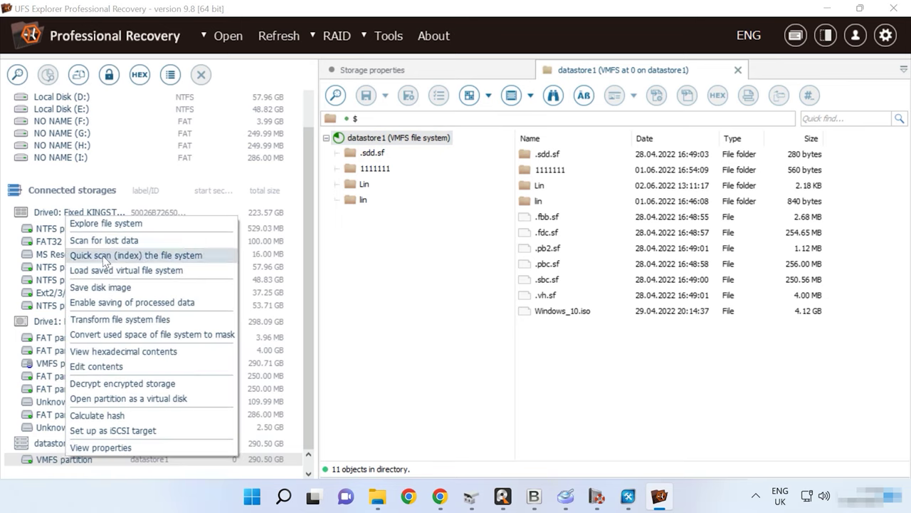
left_click(118, 256)
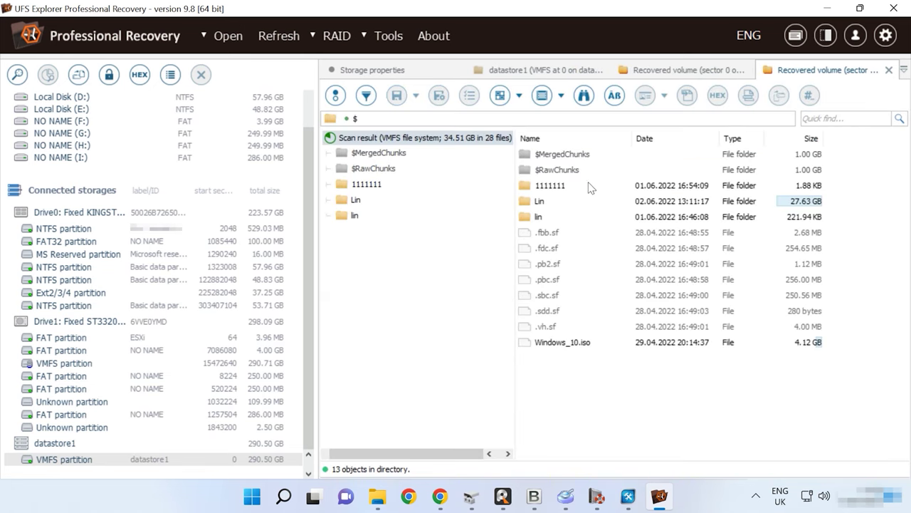
left_click(539, 203)
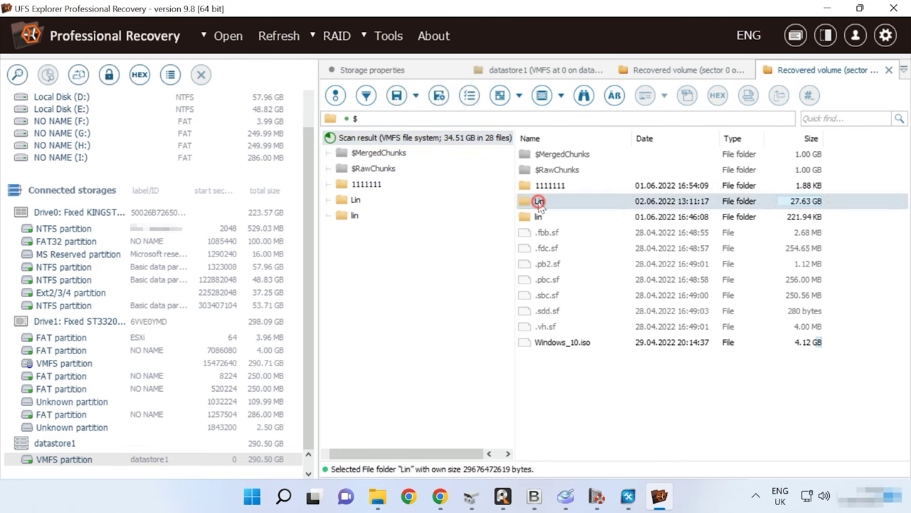
double_click(539, 203)
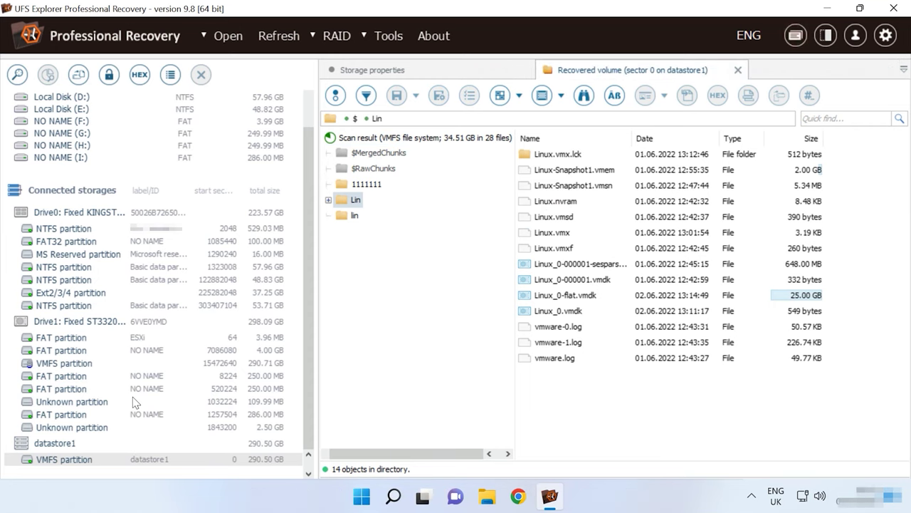
- Run a scan for lost data on datastore1's VMFS partition and open the VMFS result
right_click(65, 460)
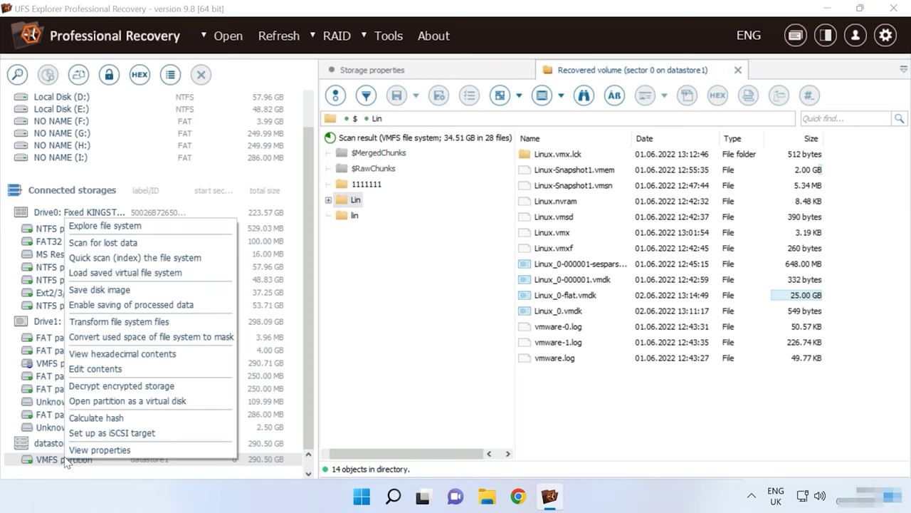
left_click(118, 247)
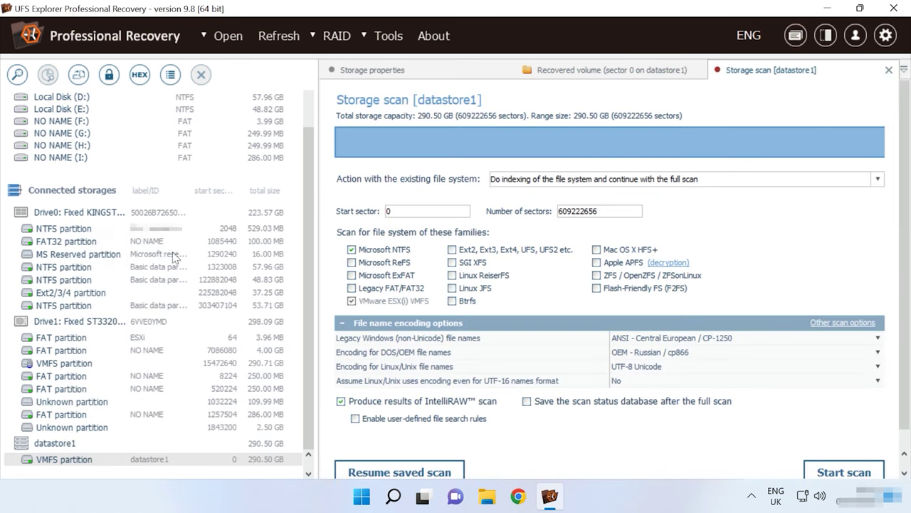
left_click(360, 249)
left_click(363, 255)
left_click(363, 255)
left_click(362, 256)
left_click(362, 255)
left_click(841, 474)
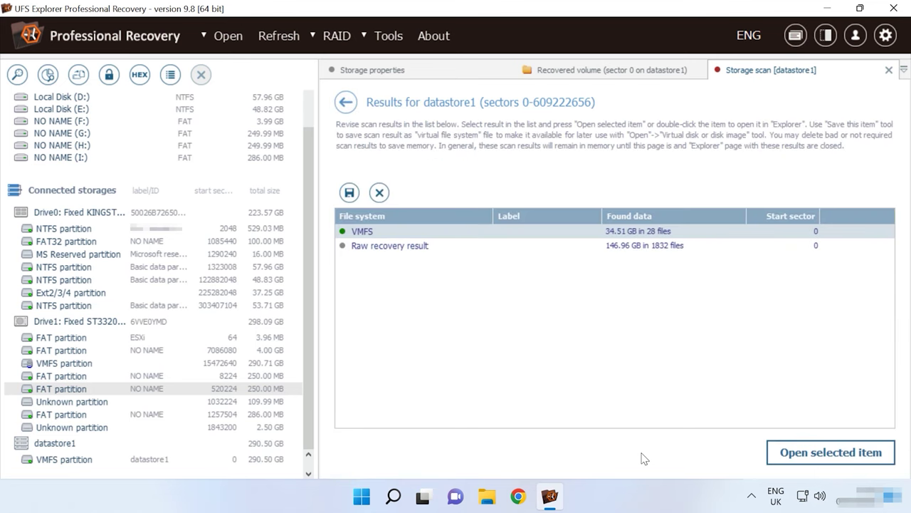
left_click(844, 459)
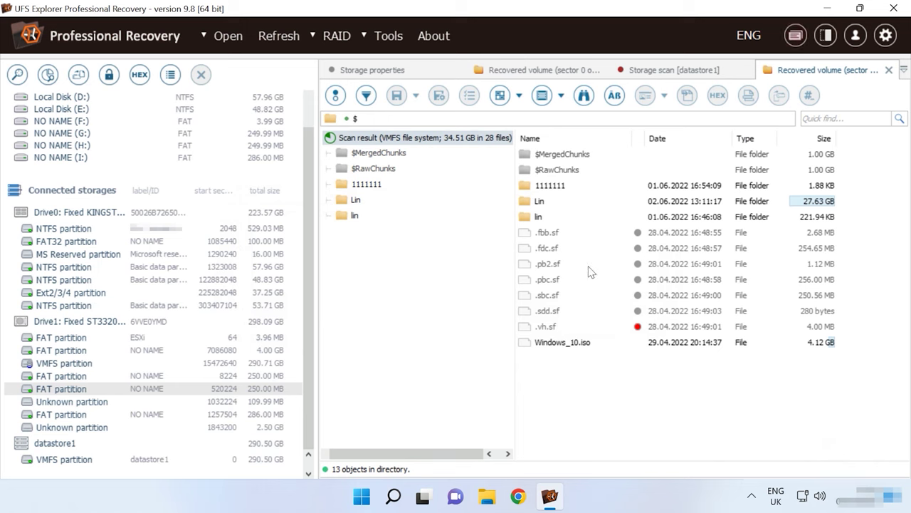
- Open the recovered Lin folder and preview Linux-Snapshot1.vmem, Linux.vmxf and Linux_0-000001-sesparse.vmdk
double_click(534, 205)
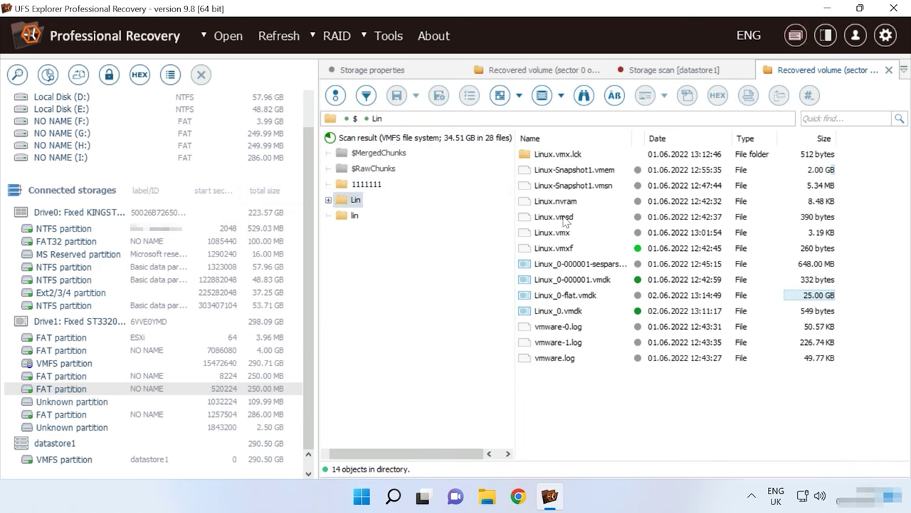
left_click(564, 172)
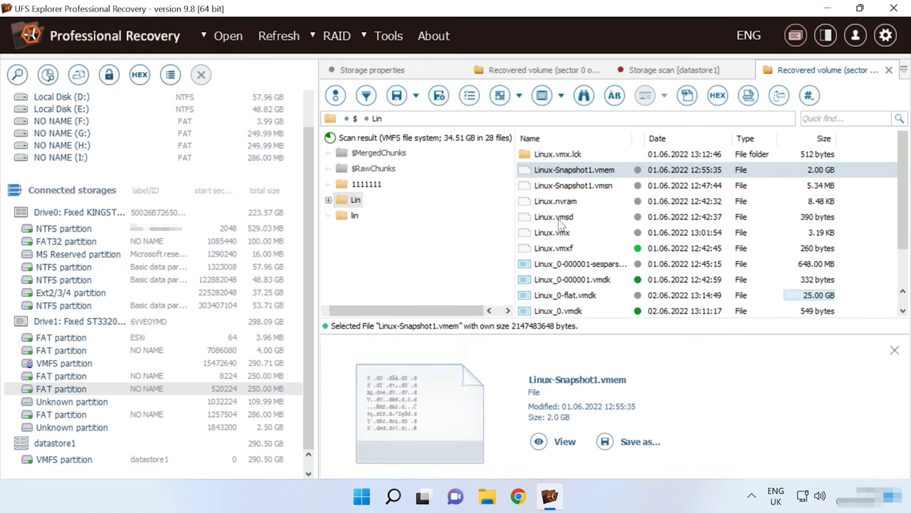
left_click(556, 246)
left_click(559, 263)
scroll(564, 265, "down", 2)
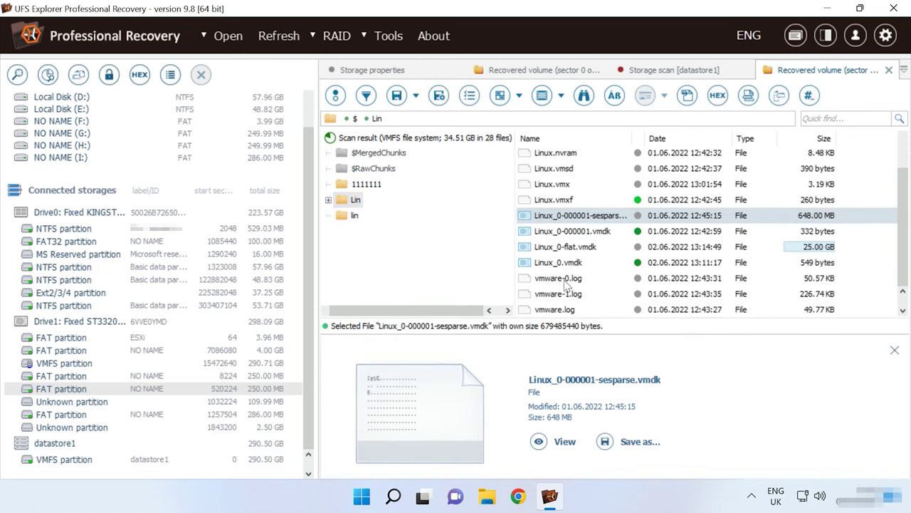
scroll(555, 271, "up", 1)
- Examine the recovered lin and 1111111 folders and return to the Lin folder
left_click(354, 221)
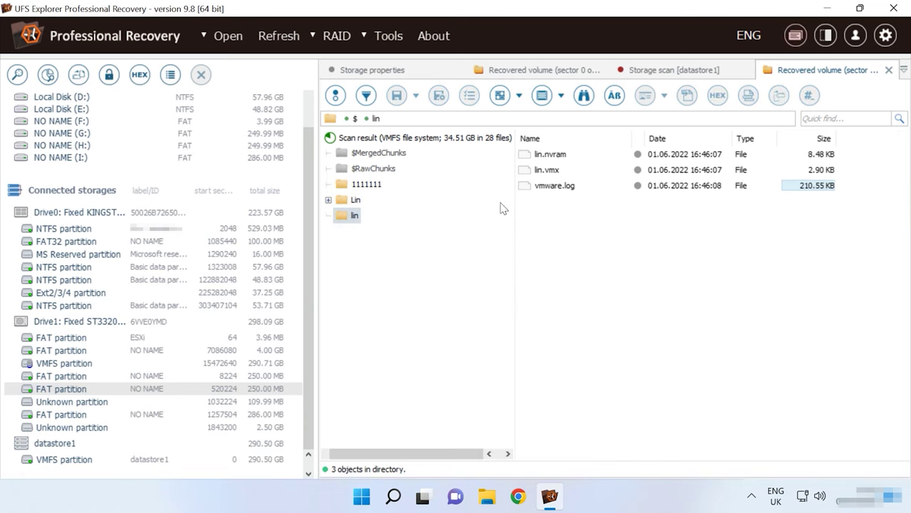
left_click(363, 185)
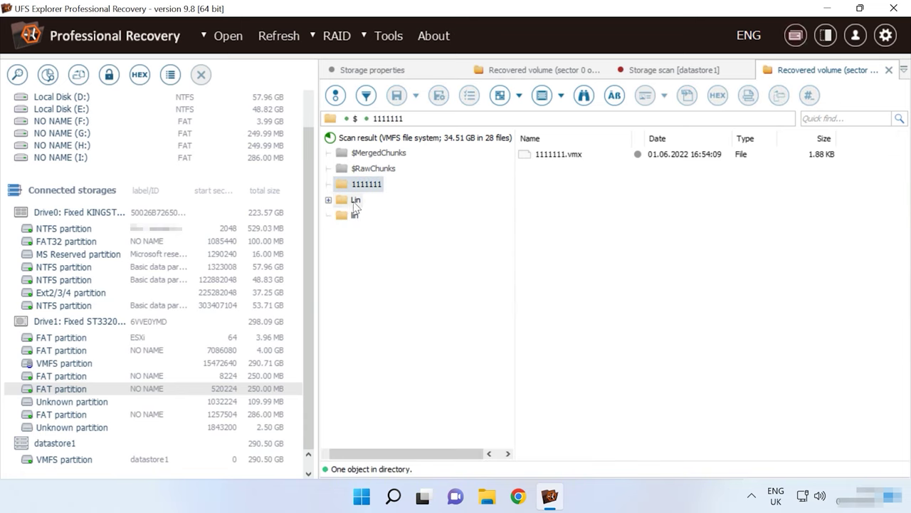
left_click(355, 199)
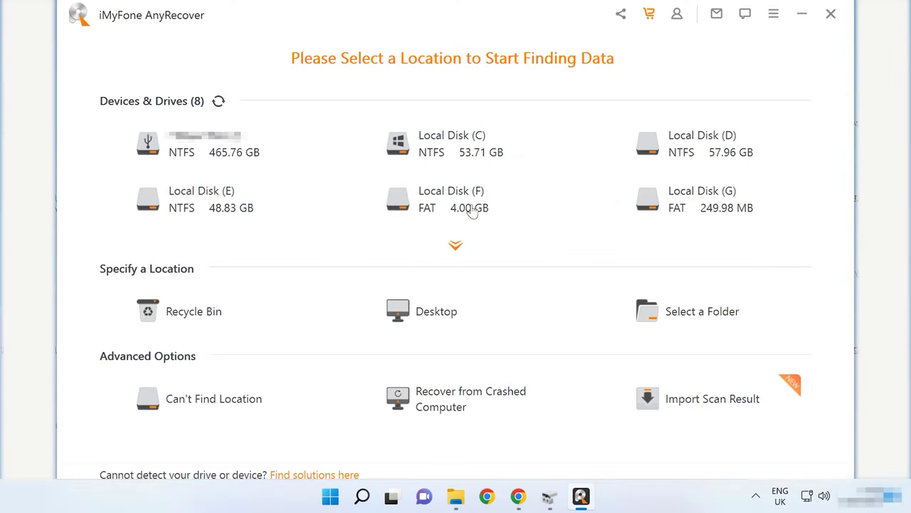
- In iMyFone AnyRecover, examine the full list of devices and drives and the folder selection for a scannable VMFS location
left_click(456, 245)
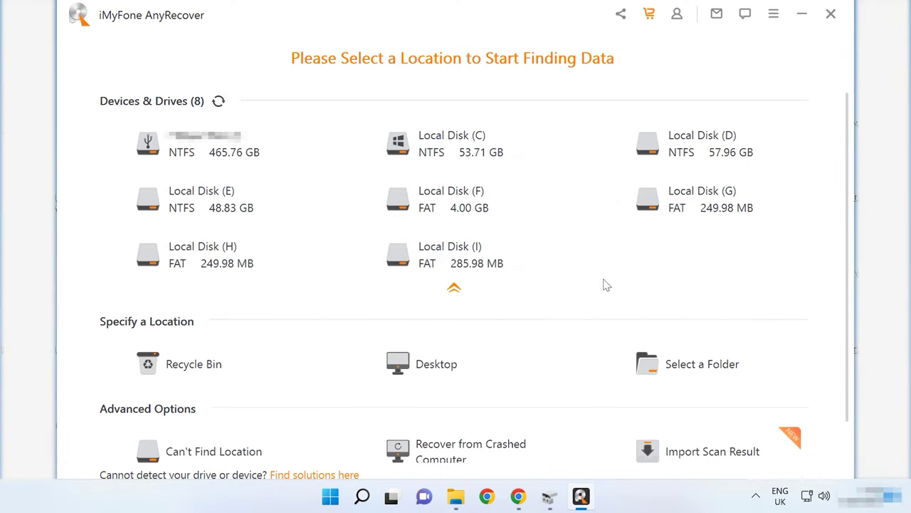
scroll(661, 360, "down", 1)
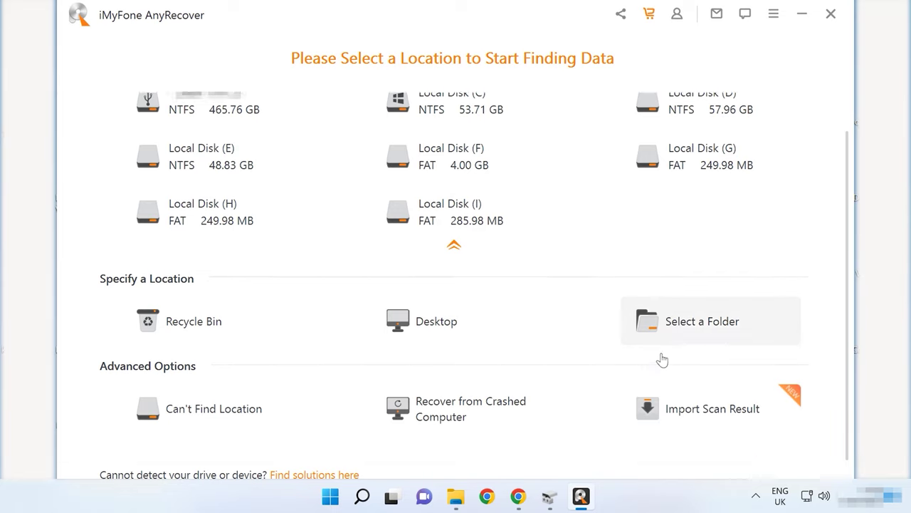
scroll(662, 358, "up", 1)
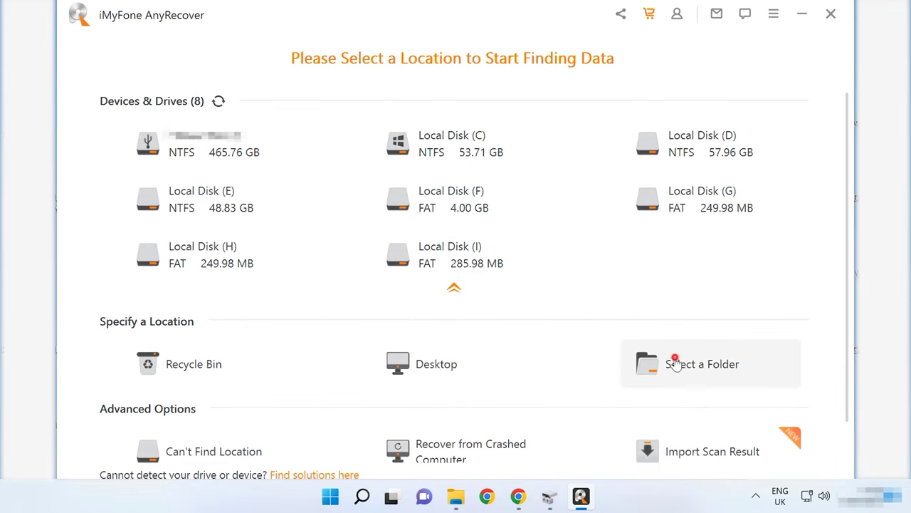
left_click(665, 359)
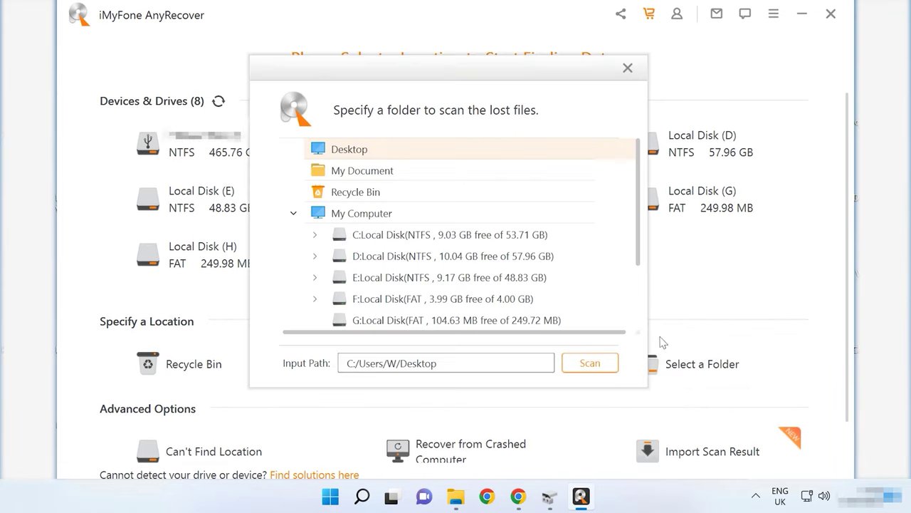
left_click(628, 68)
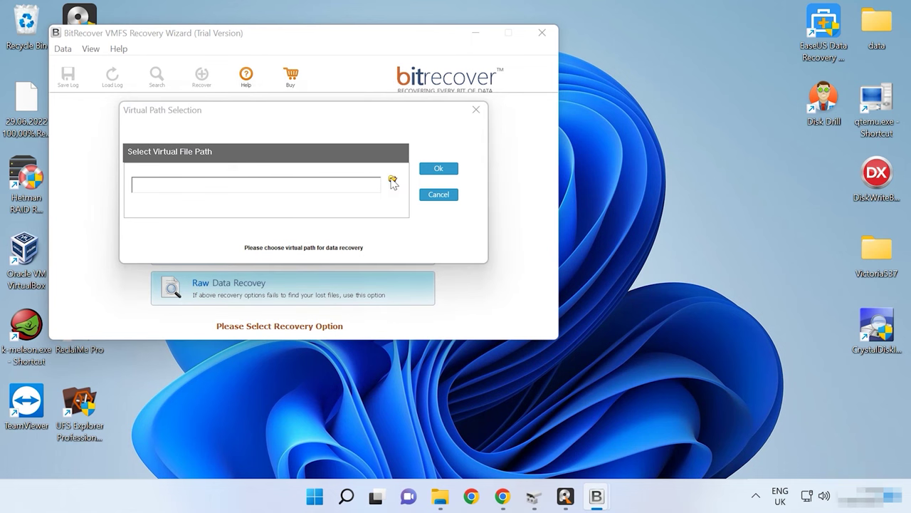
- In BitRecover VMFS Recovery Wizard, load J:\vmfs\lin\Linux_0-flat.vmdk as the virtual file for data recovery
left_click(394, 182)
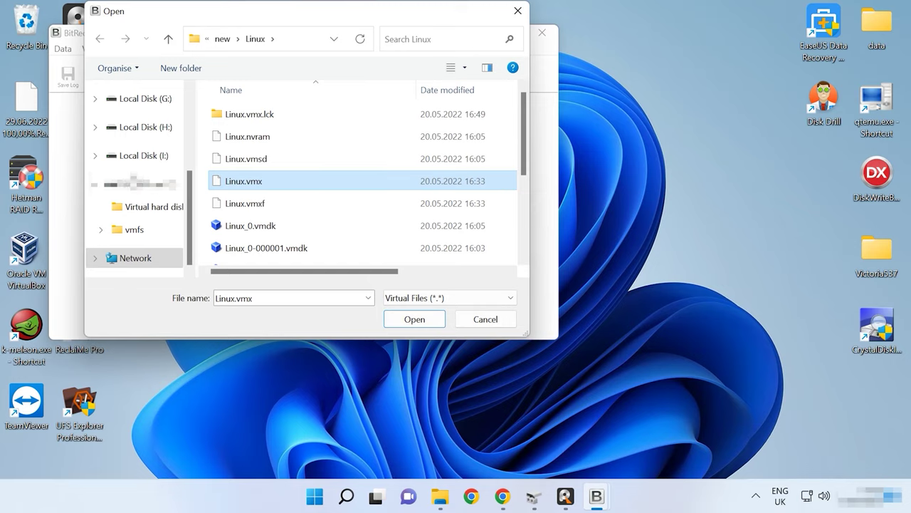
left_click(134, 231)
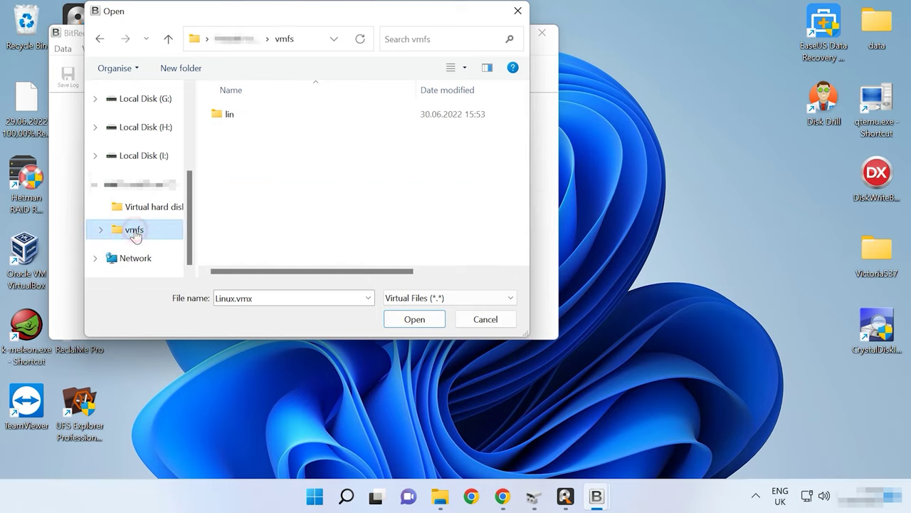
left_click(229, 116)
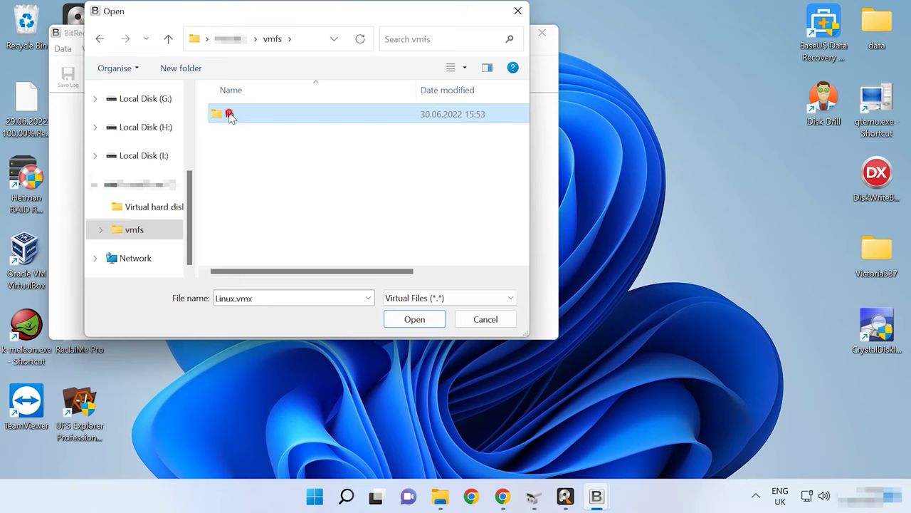
double_click(230, 116)
left_click(241, 116)
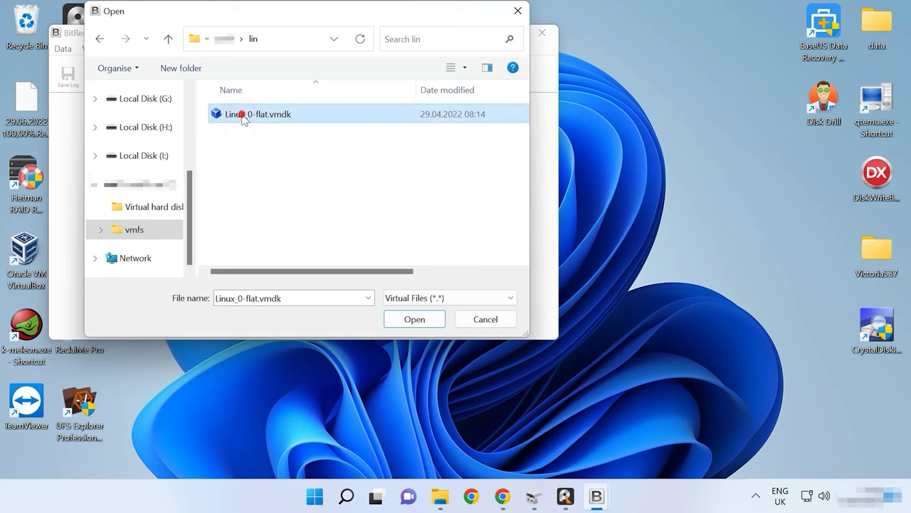
left_click(410, 319)
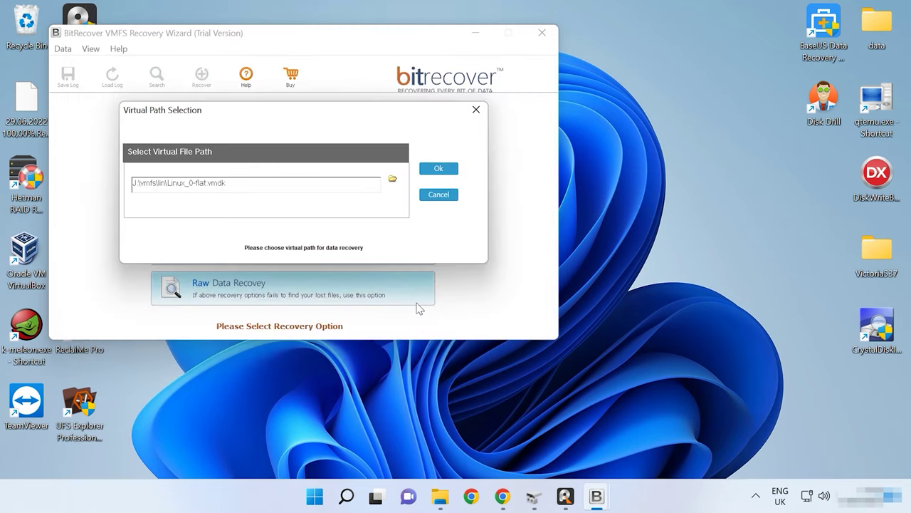
left_click(438, 166)
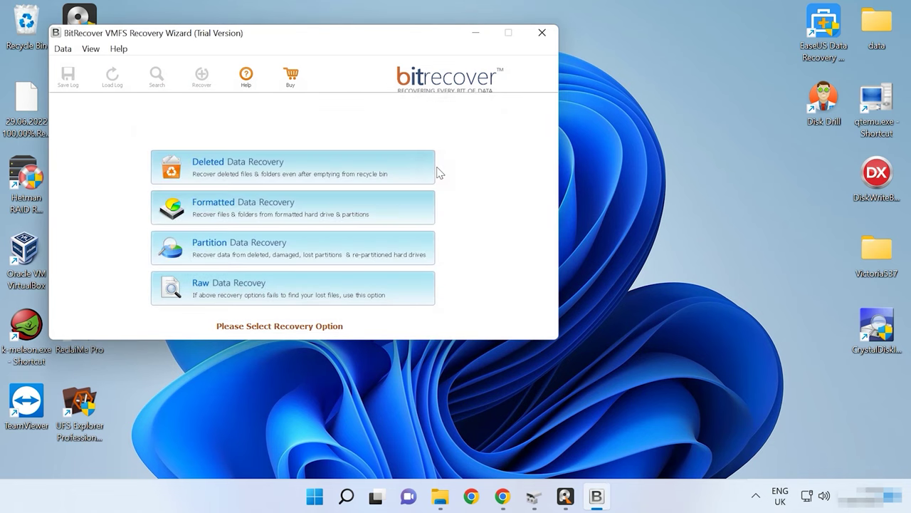
- Run Deleted Data Recovery on Partition 1 (FAT32) of virtual Disk3 and select the Lost folder in the result
left_click(297, 175)
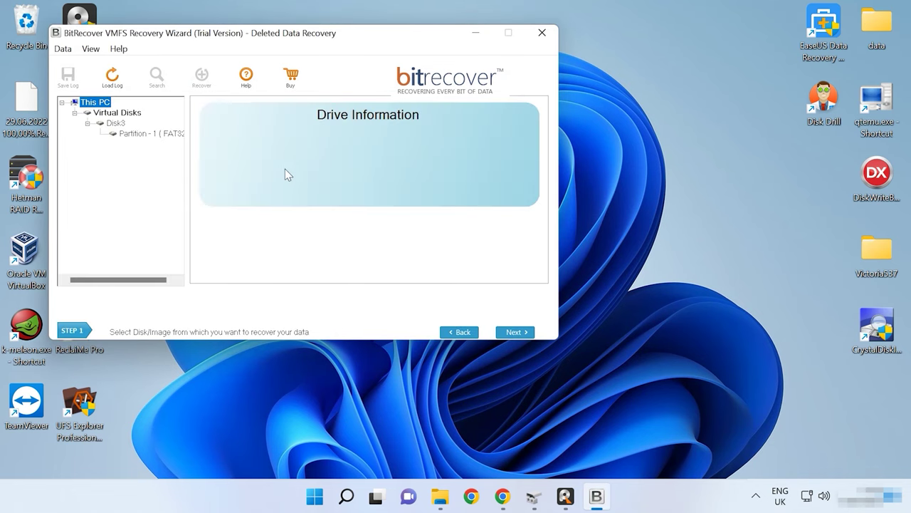
left_click(139, 134)
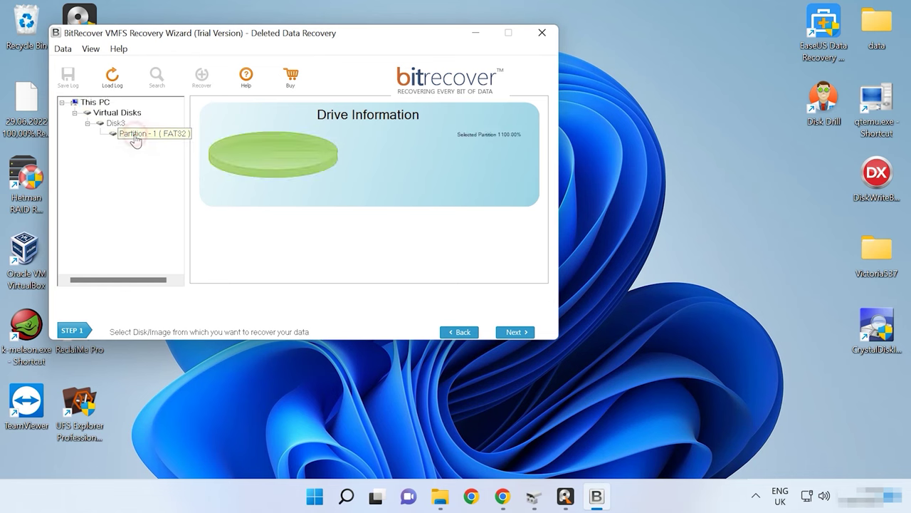
left_click(507, 332)
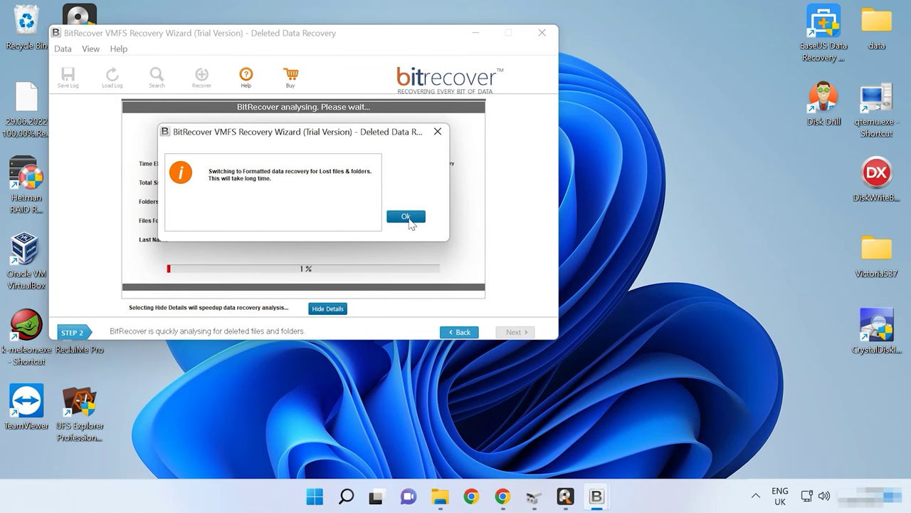
left_click(411, 222)
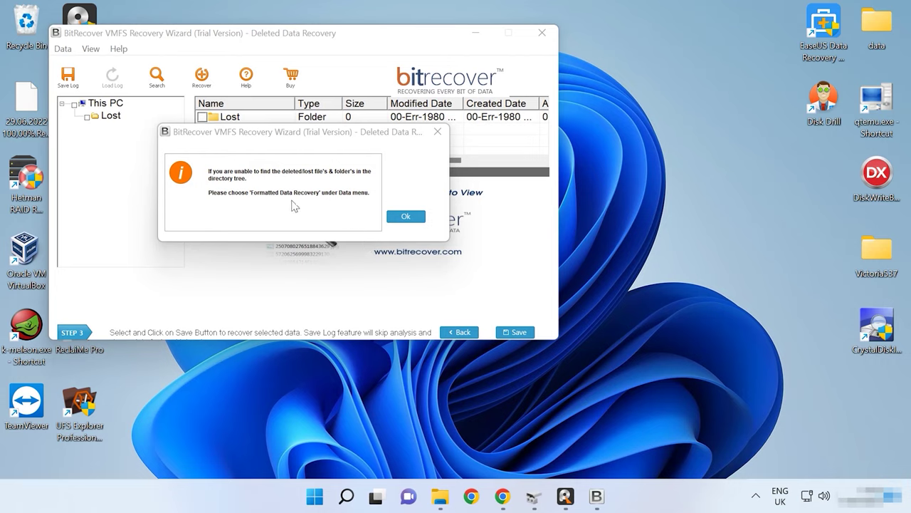
left_click(407, 216)
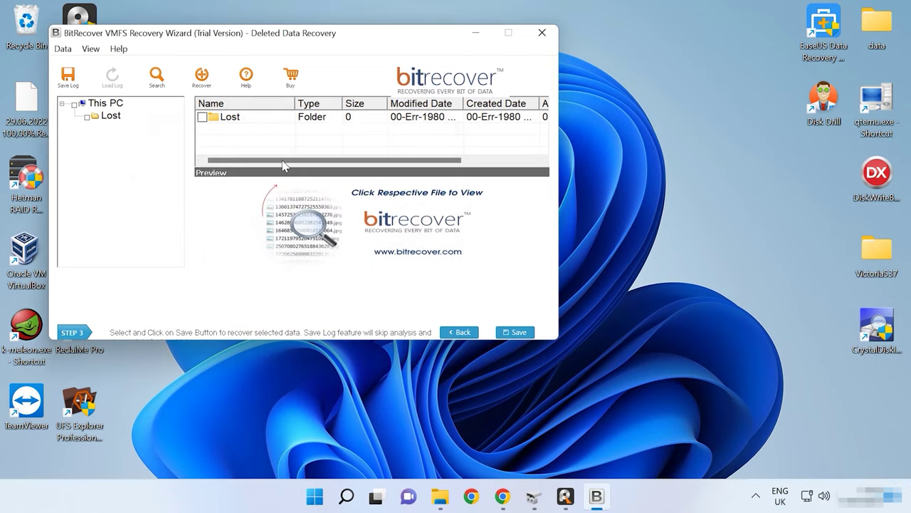
left_click(100, 117)
left_click(87, 118)
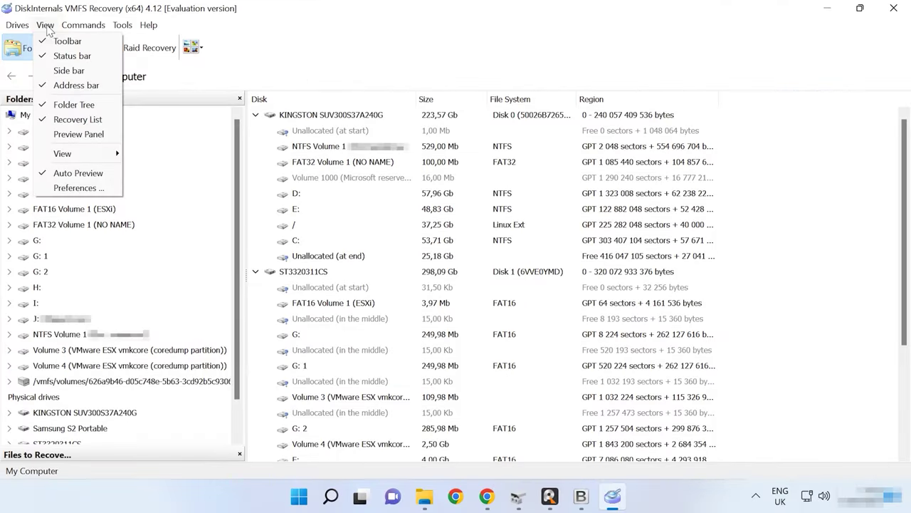
- In DiskInternals VMFS Recovery, start mounting a disk image with the VMware virtual disks (*.vmdk) container type
mouse_move(22, 27)
left_click(44, 60)
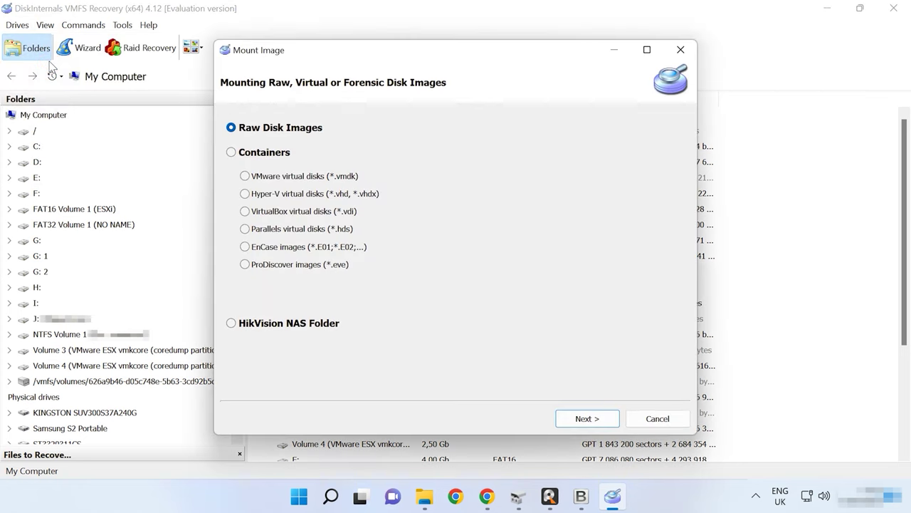
left_click(262, 156)
left_click(291, 176)
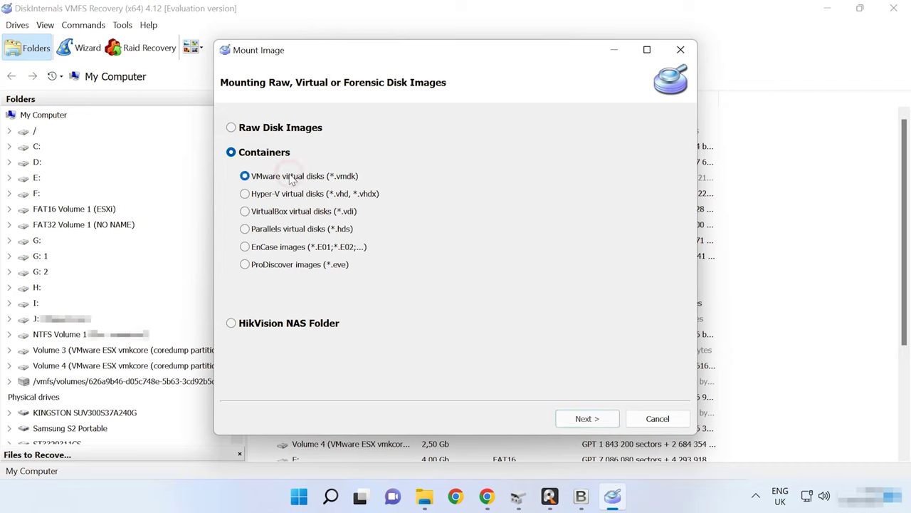
left_click(601, 419)
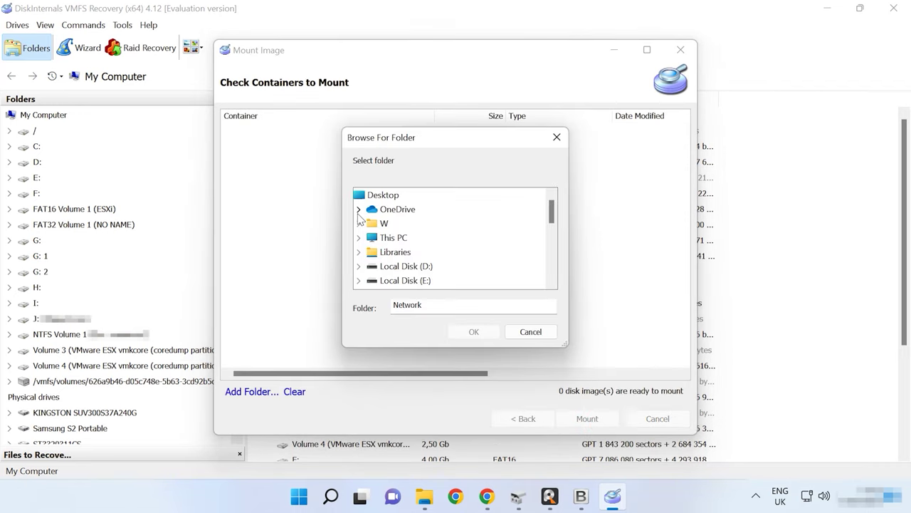
- Add the lin folder inside vmfs as the container source and mount its Linux_0 disk image
scroll(366, 242, "down", 2)
left_click(391, 267)
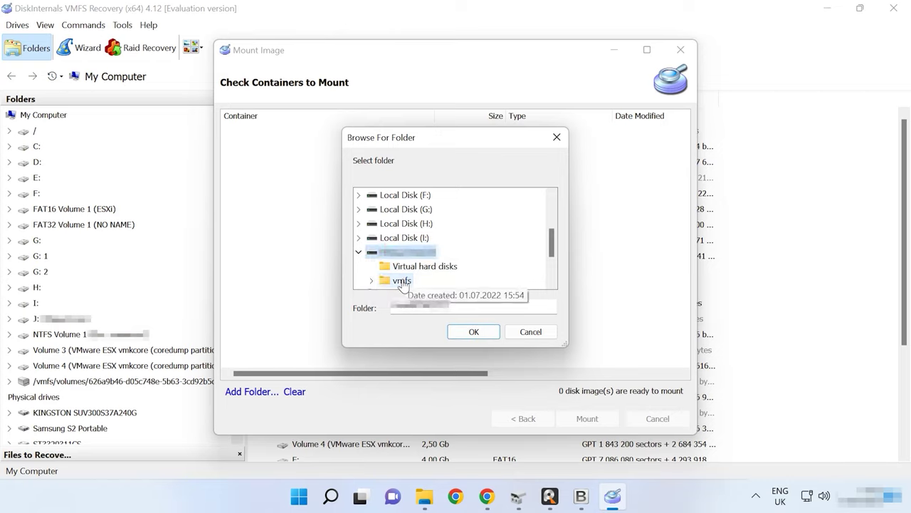
left_click(398, 279)
left_click(409, 252)
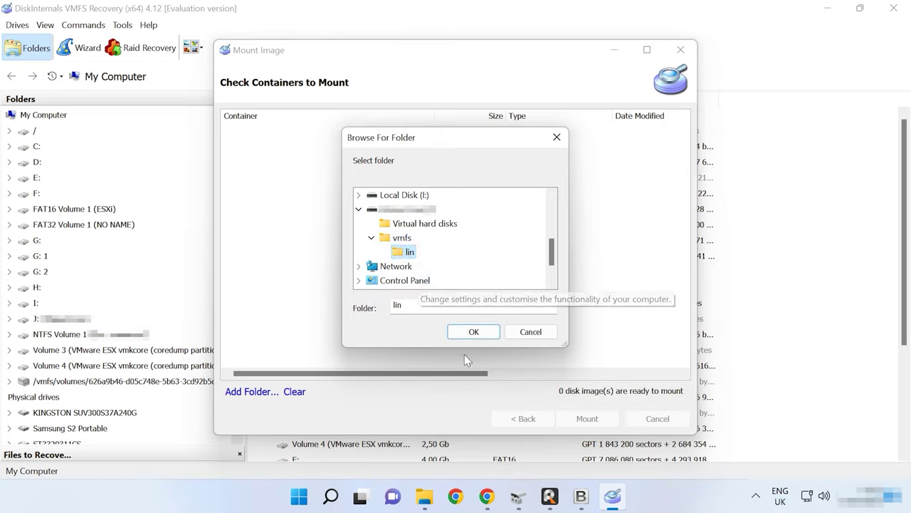
left_click(472, 331)
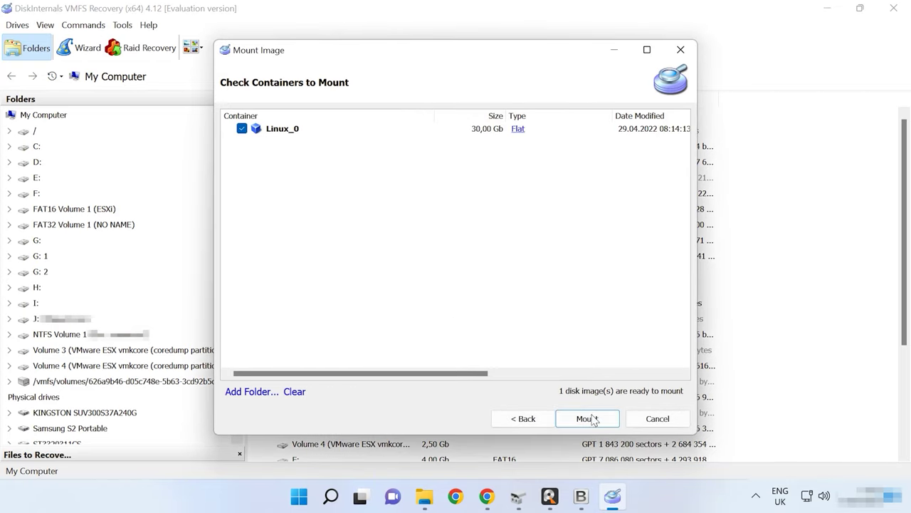
left_click(589, 418)
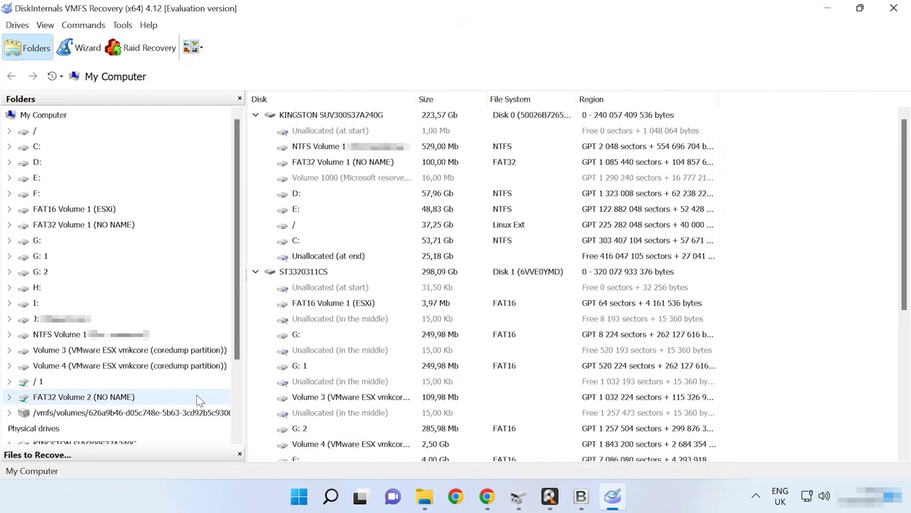
- Run a full Ext2/3/4 (Linux) recovery on the mounted container J:\vmfs\lin\Linux_0-flat.vmdk and open the recovered files
scroll(178, 406, "down", 3)
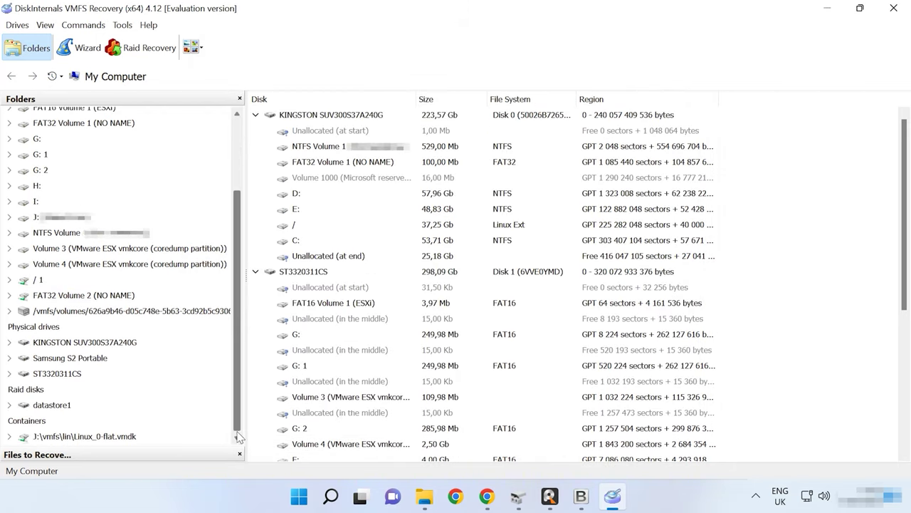
double_click(79, 438)
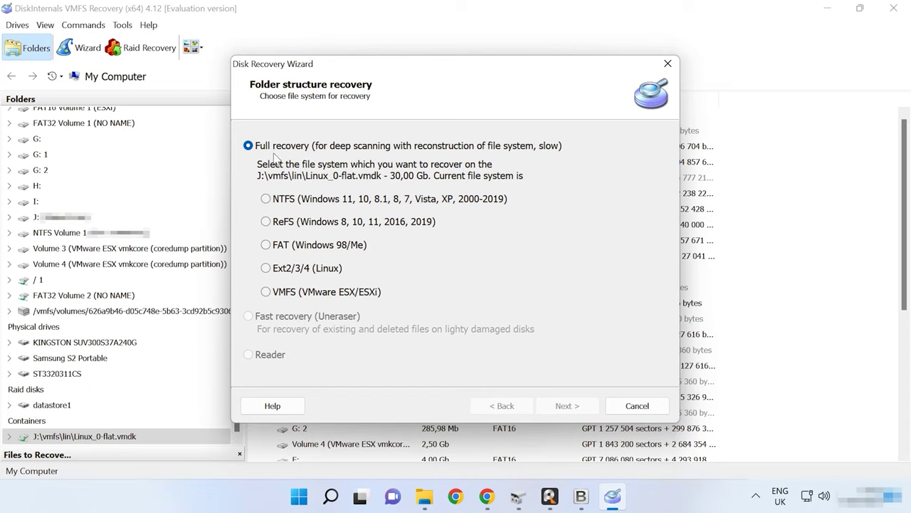
left_click(267, 267)
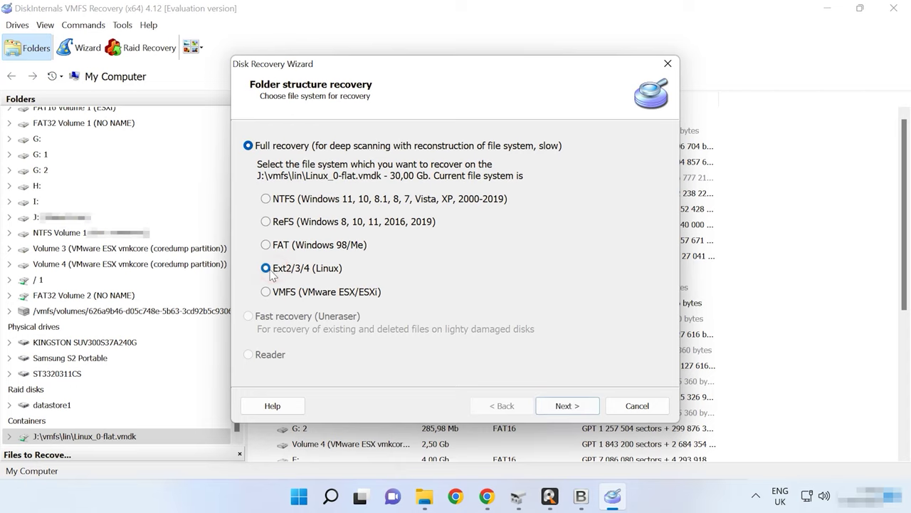
left_click(566, 405)
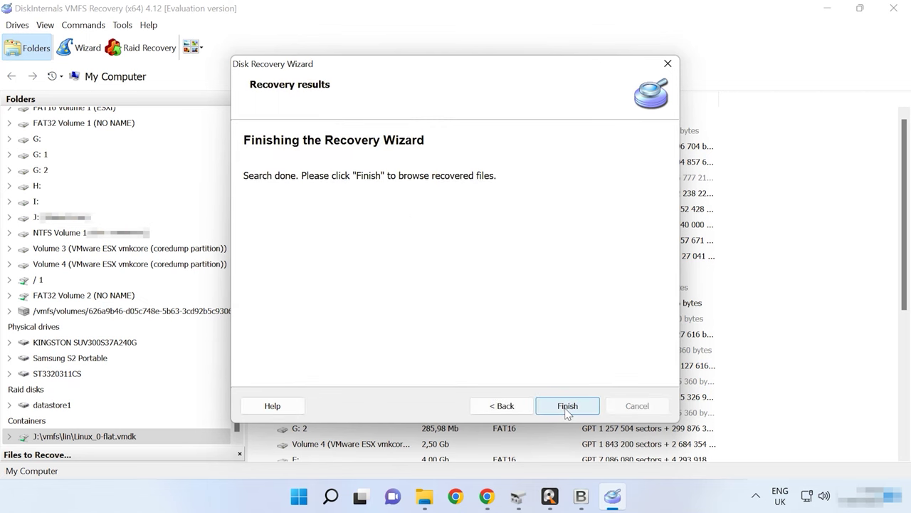
left_click(567, 408)
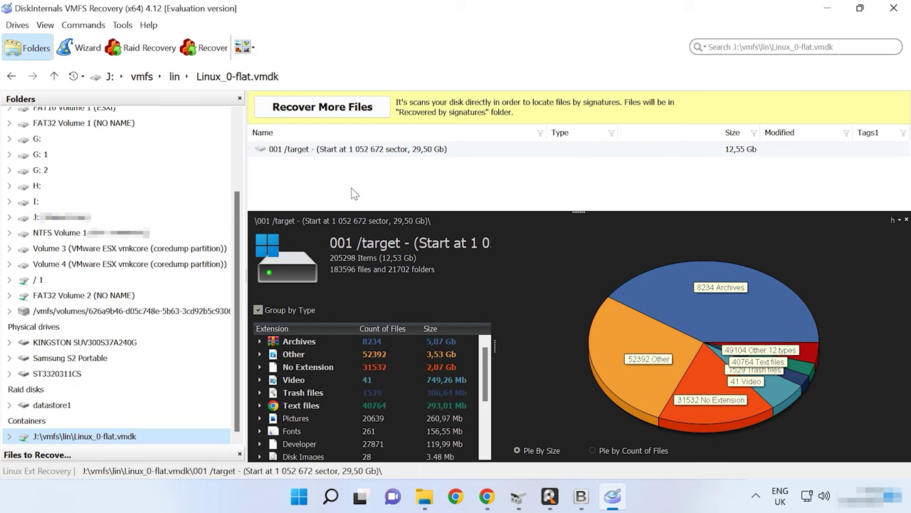
- Browse the recovered 001 /target volume down to the var\data folder and examine its files and folders
double_click(314, 149)
scroll(311, 164, "down", 1)
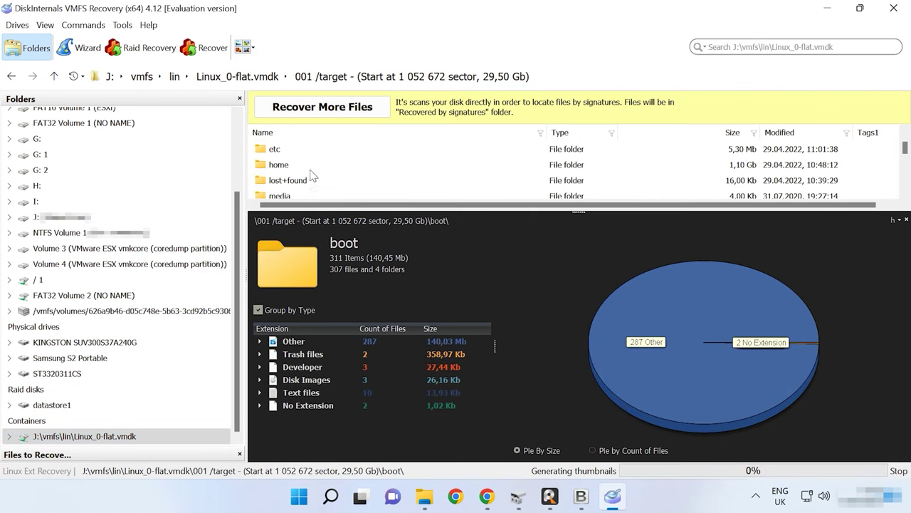
scroll(311, 184, "down", 5)
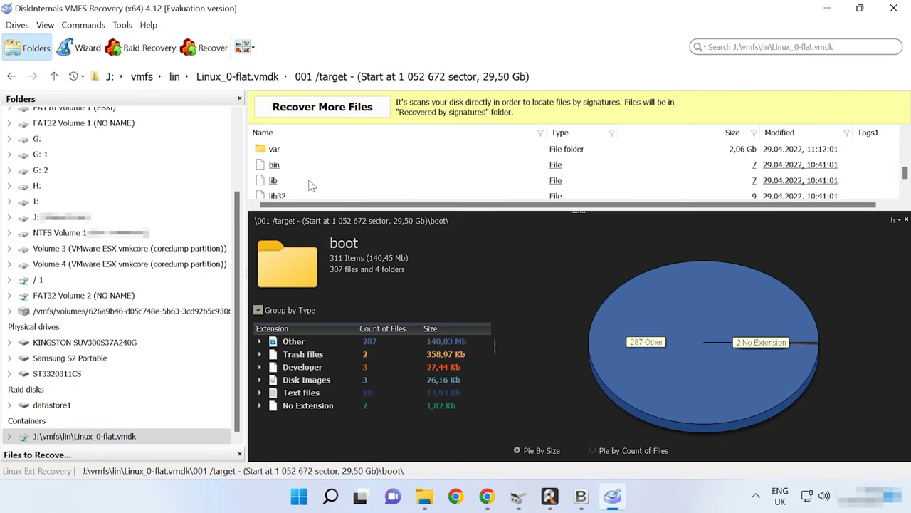
scroll(294, 177, "up", 1)
double_click(274, 196)
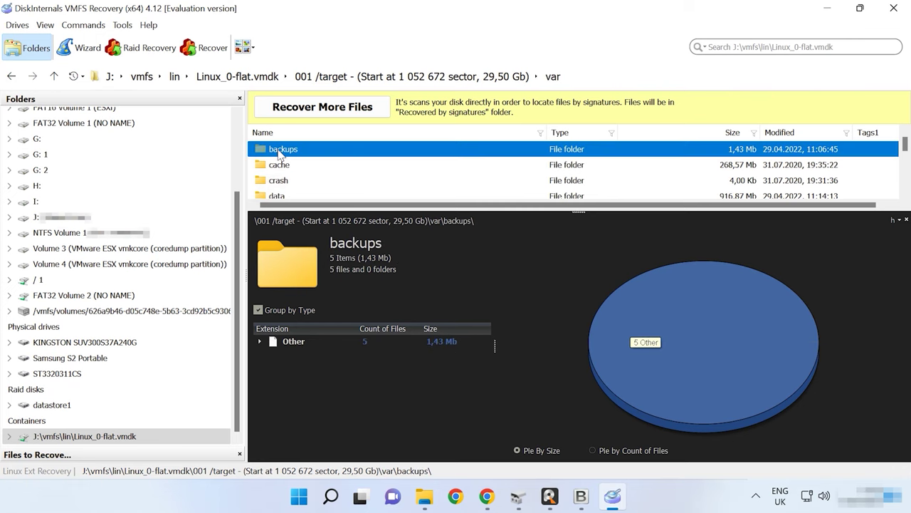
double_click(285, 194)
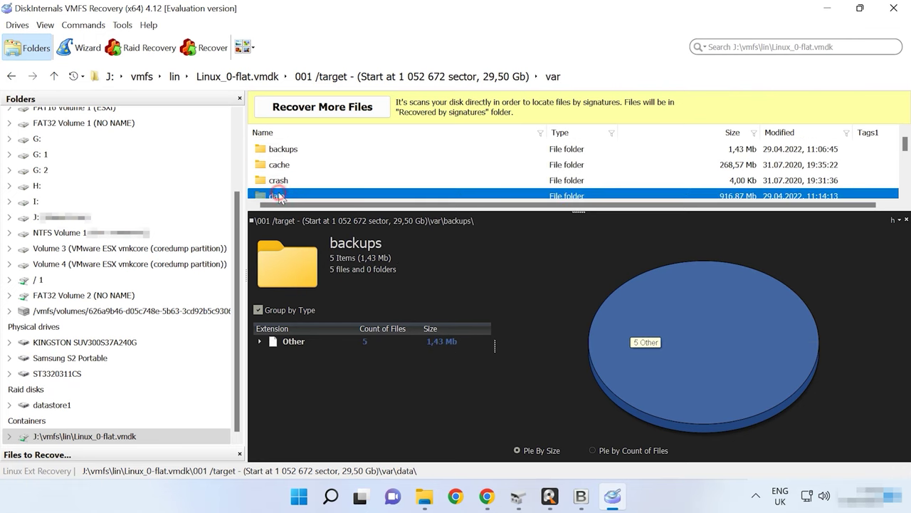
scroll(343, 195, "down", 3)
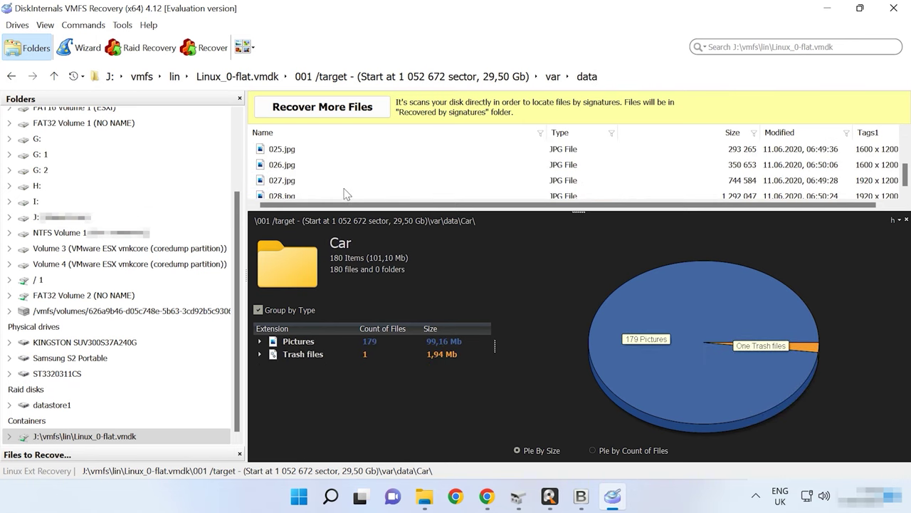
scroll(341, 192, "up", 3)
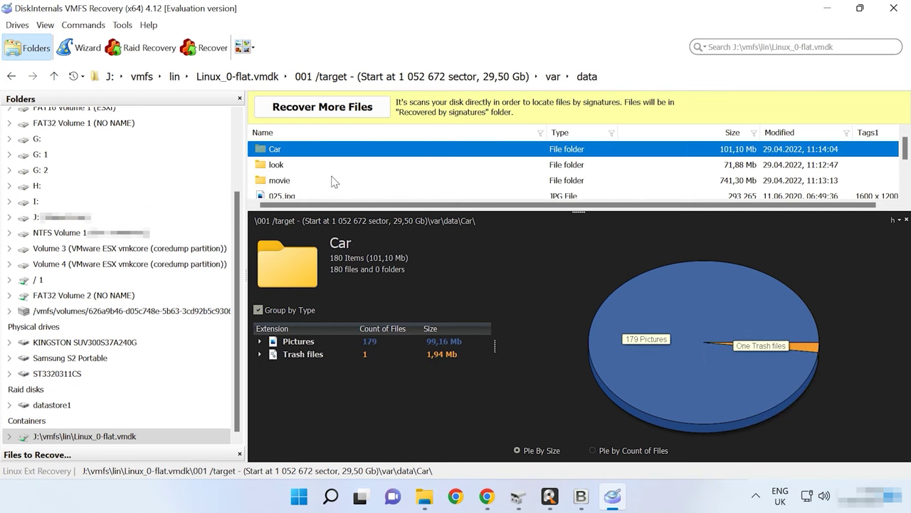
- Enlarge the file list of the recovered var\data folder and preview its images 025.jpg to 028.jpg, Headphones.docx and LTSC.docx
left_click_drag(400, 211, 401, 364)
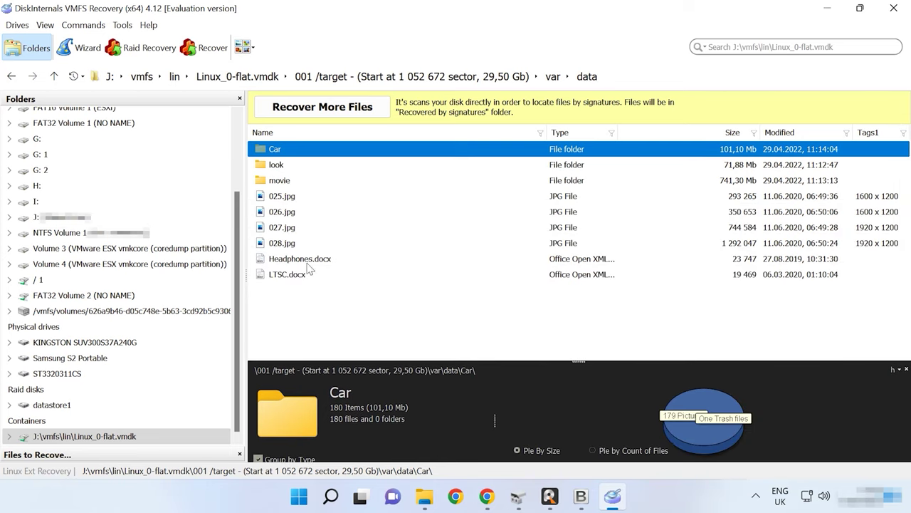
left_click(279, 196)
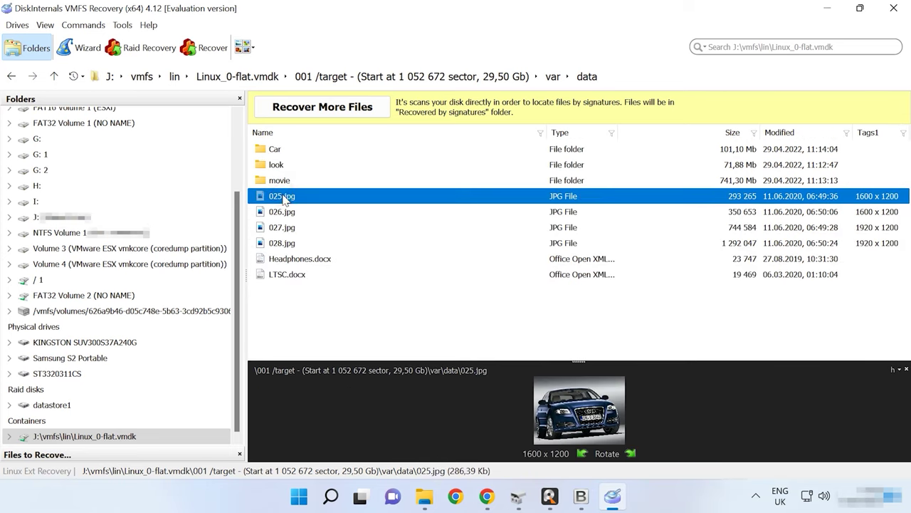
left_click(288, 211)
left_click(287, 228)
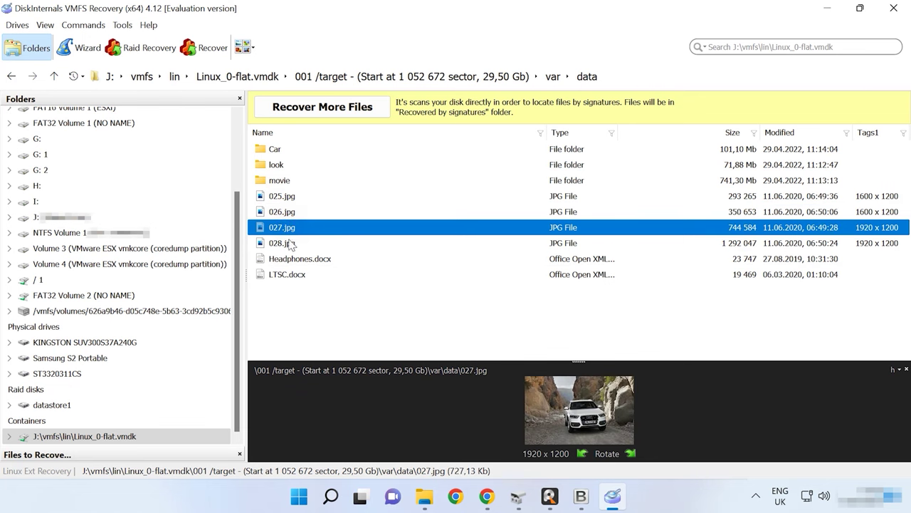
left_click(290, 243)
left_click(292, 260)
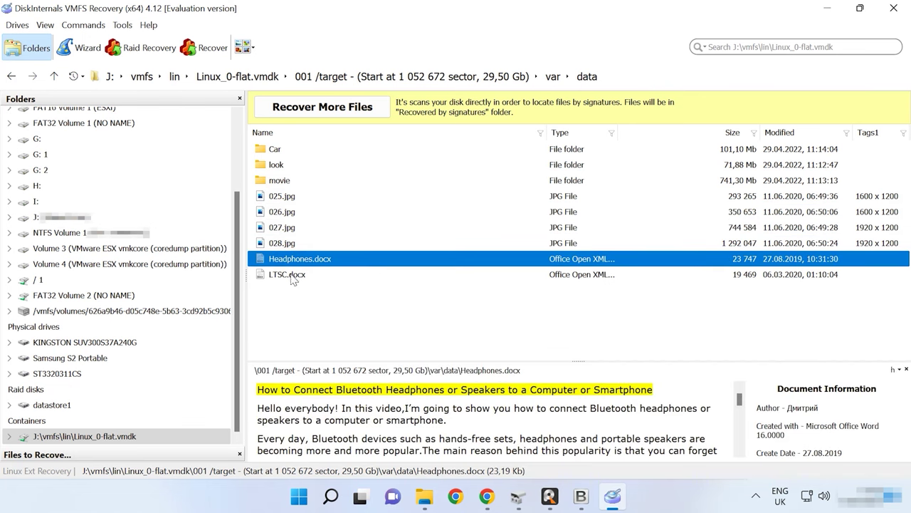
left_click(292, 278)
- Open the recovered movie folder and preview the Baton Twirling - 31236, Baton Twirling - 31237 and Bmx - 16293 videos
double_click(280, 181)
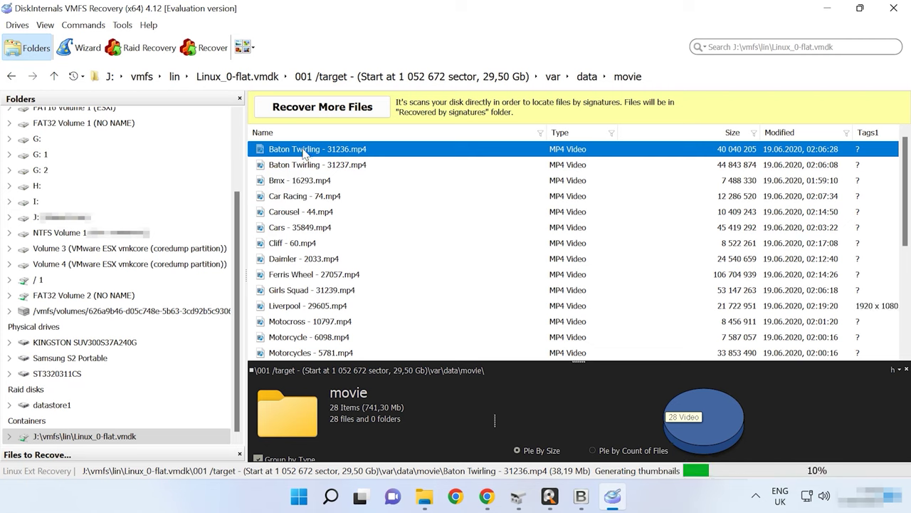
left_click(305, 165)
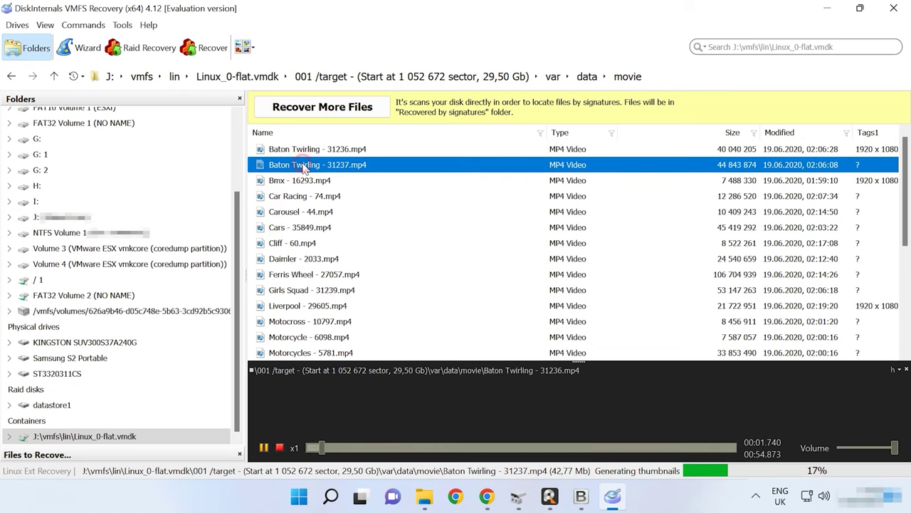
left_click(306, 184)
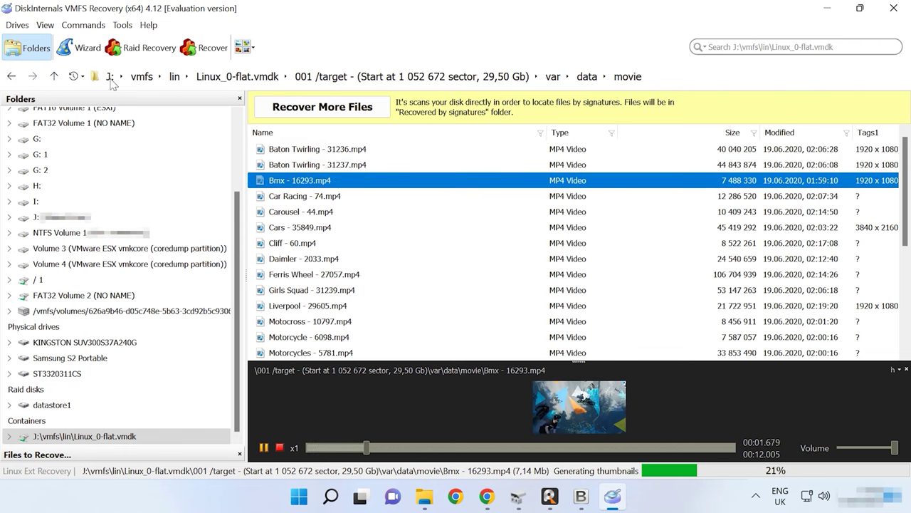
- Return to the data folder, open its Car subfolder and preview the images 012.jpg to 015.jpg
left_click(54, 75)
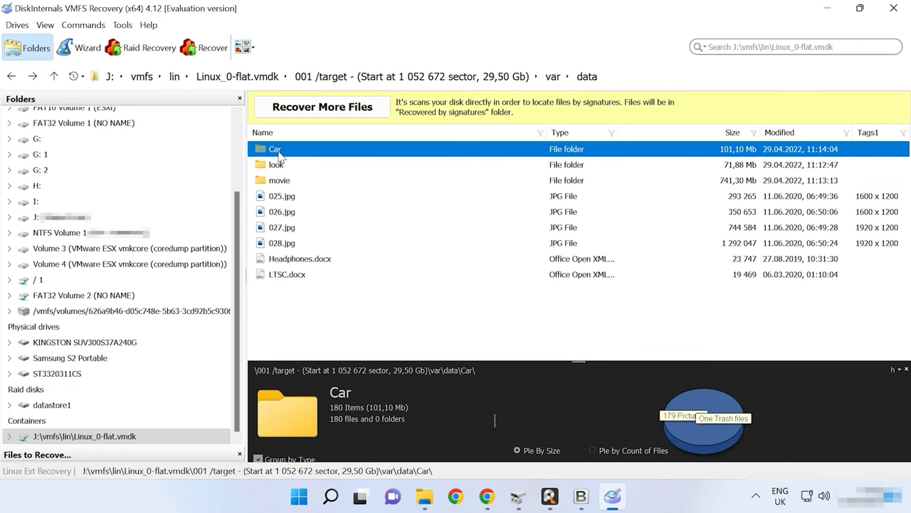
double_click(276, 151)
left_click(288, 165)
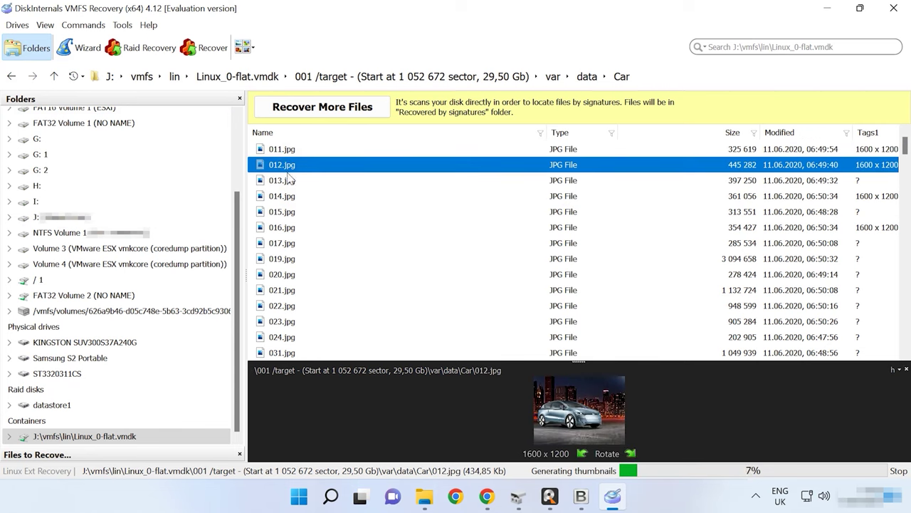
left_click(285, 181)
left_click(286, 196)
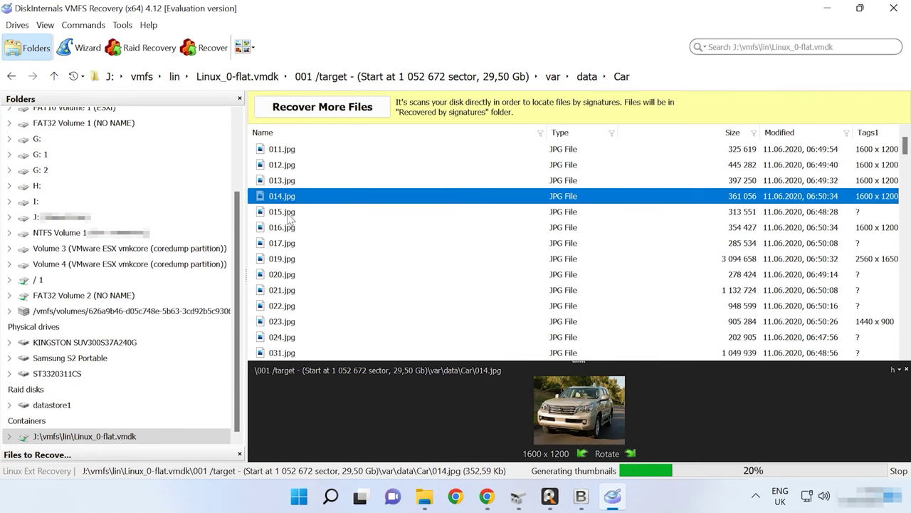
left_click(287, 212)
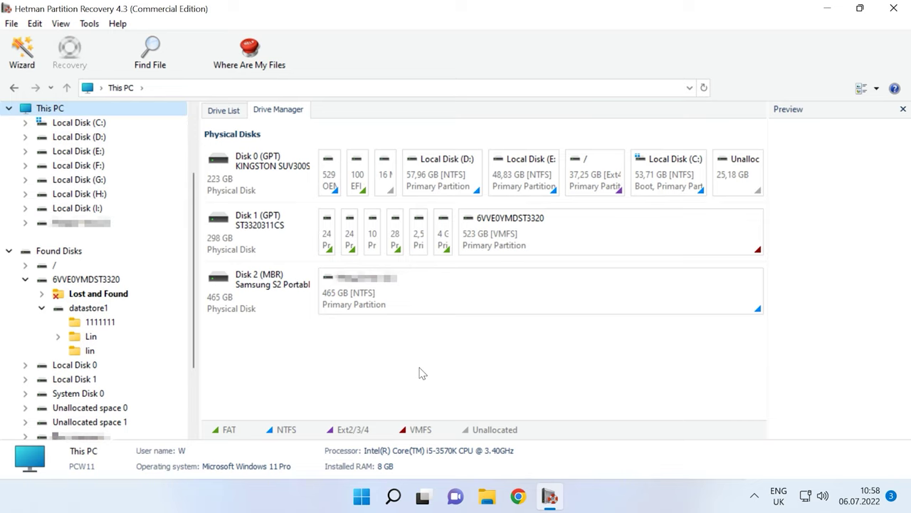
- In Hetman Partition Recovery, start mounting a disk image of the VMware Workstation / vSphere (*.vmdk) type
left_click(271, 228)
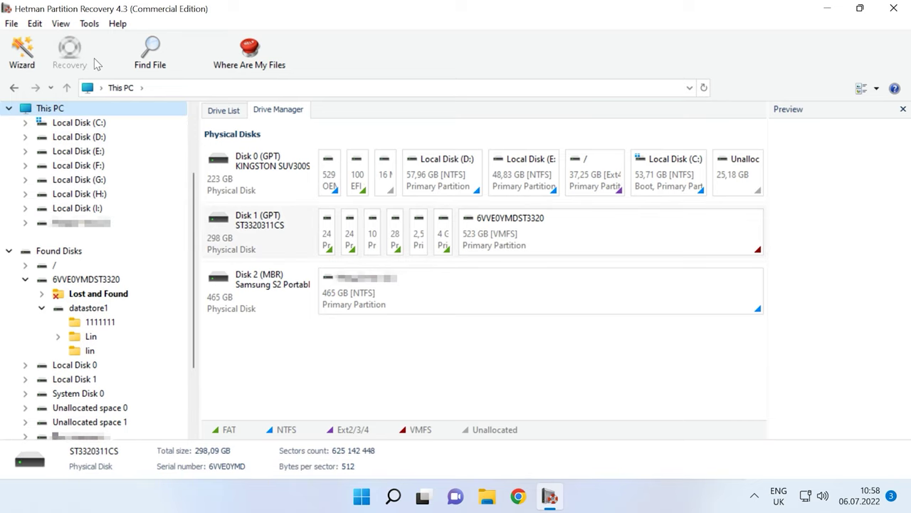
left_click(87, 25)
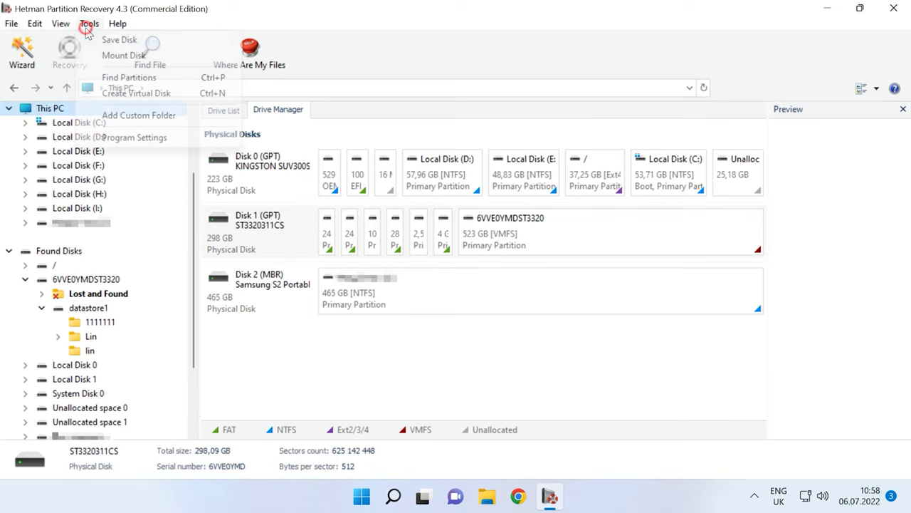
left_click(132, 57)
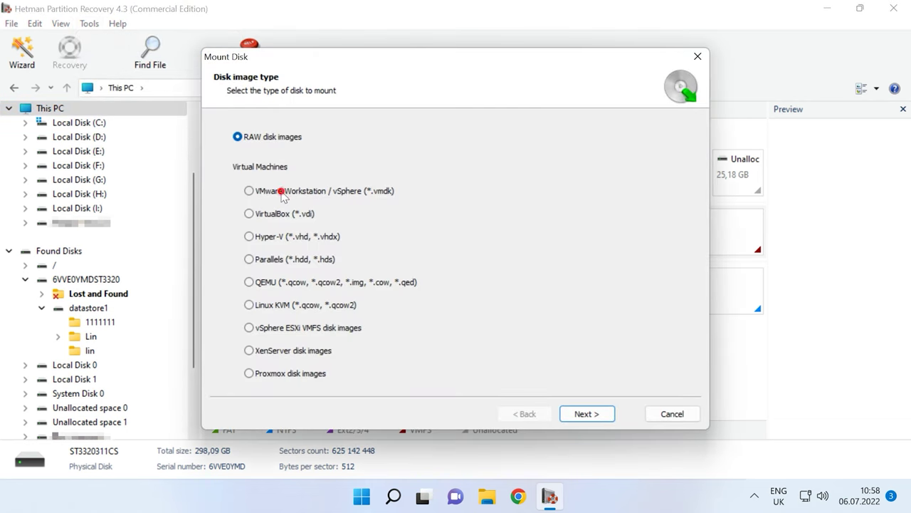
left_click(281, 191)
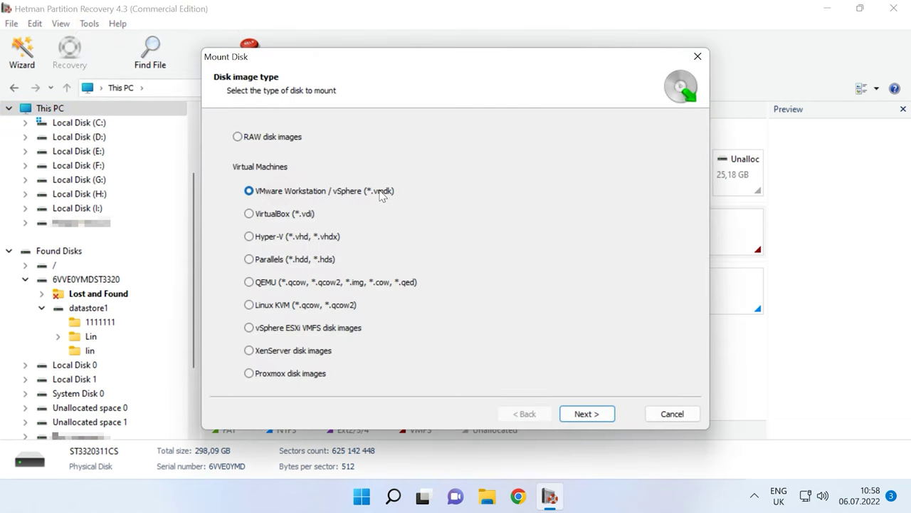
left_click(588, 414)
- Choose the lin folder inside vmfs as the virtual machine folder and mount its Linux_0-flat.vmdk image
scroll(465, 370, "down", 5)
double_click(431, 326)
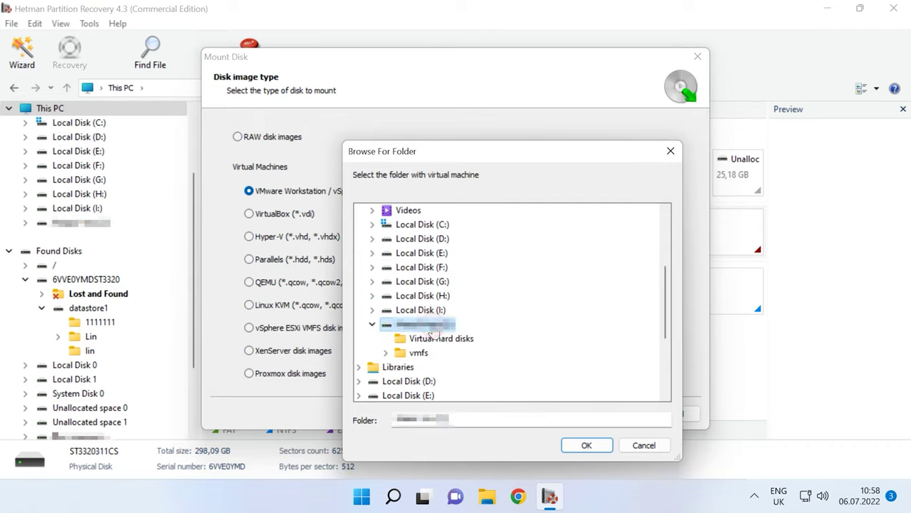
double_click(423, 352)
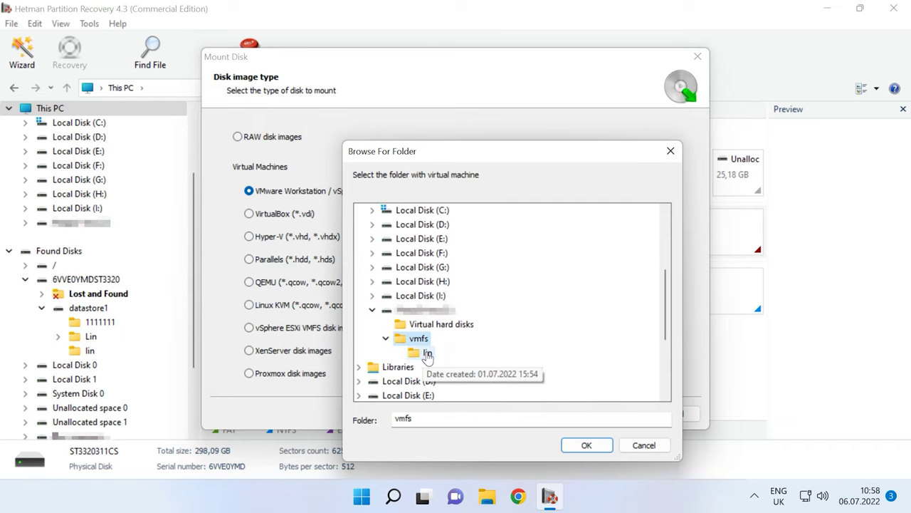
left_click(427, 353)
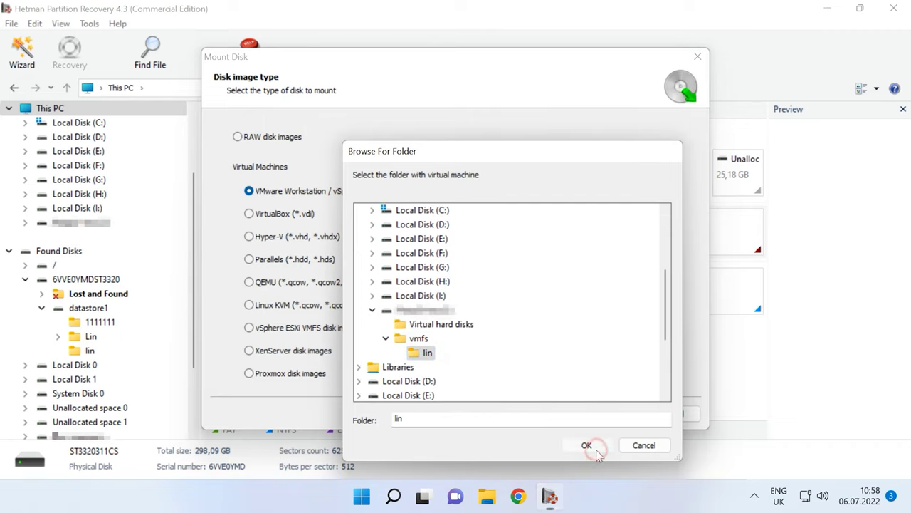
left_click(587, 446)
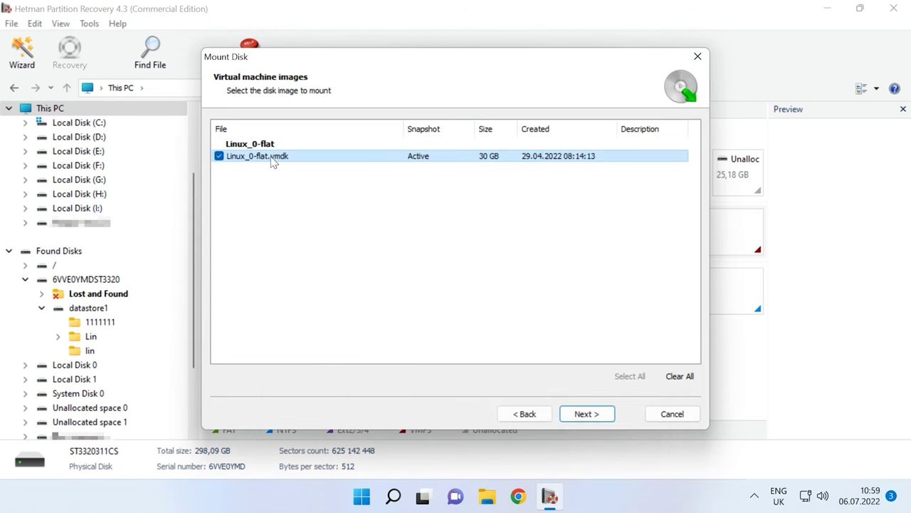
left_click(584, 414)
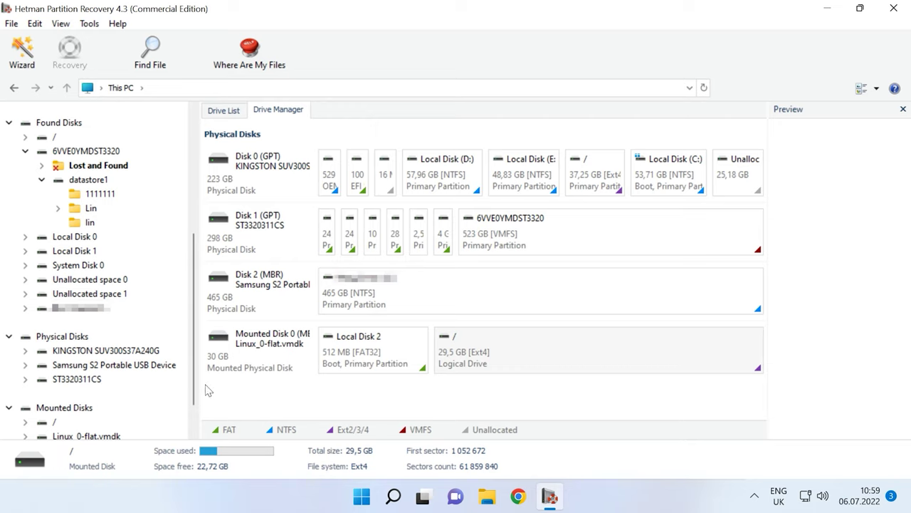
- Run a fast scan on the Ext4 logical drive of the mounted Linux_0-flat.vmdk disk and open the scan results
left_click(219, 363)
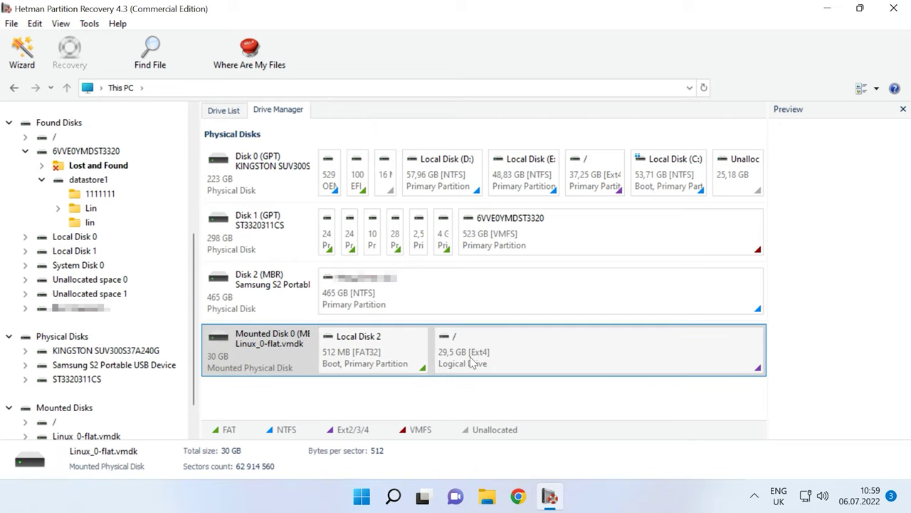
right_click(546, 347)
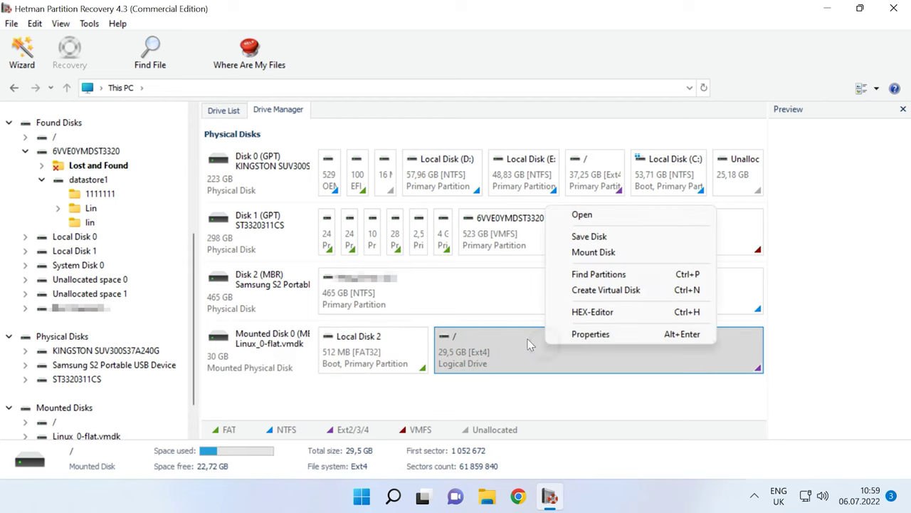
left_click(585, 221)
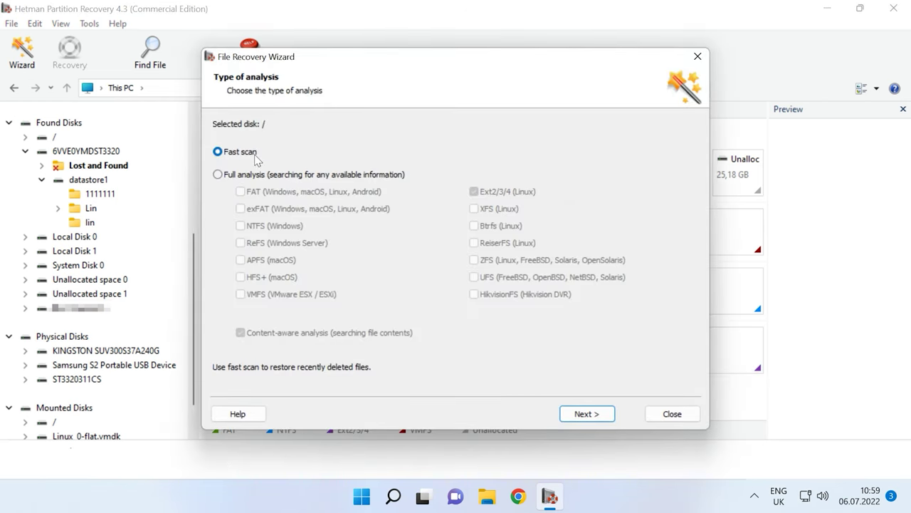
left_click(588, 414)
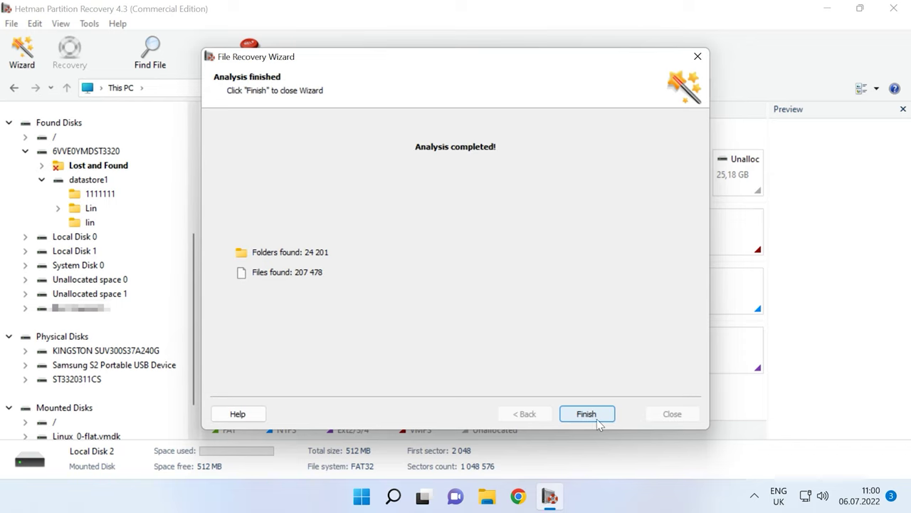
left_click(591, 418)
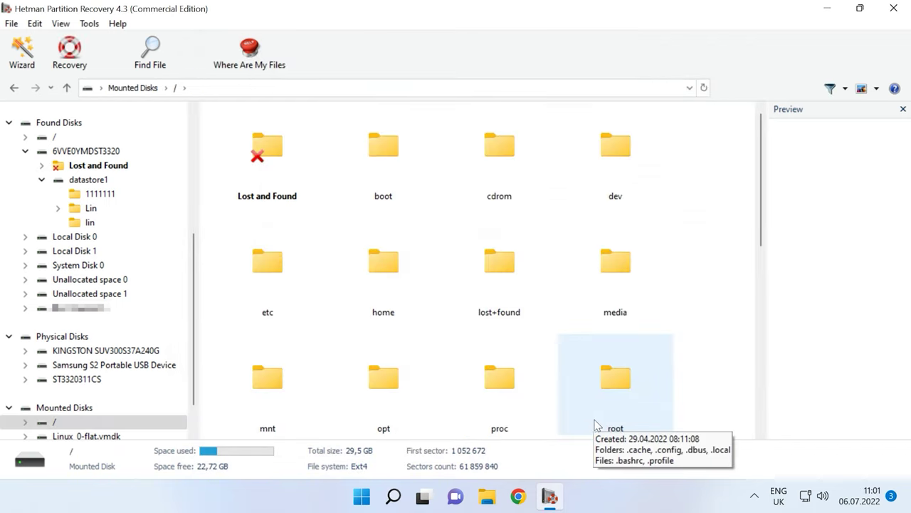
- Open the var folder of the scanned Ext4 drive and its data subfolder
scroll(573, 410, "down", 5)
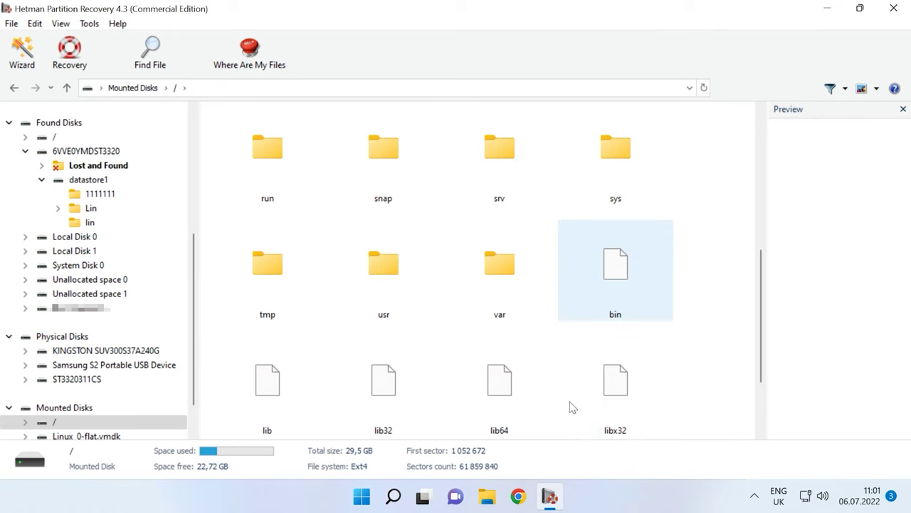
double_click(503, 291)
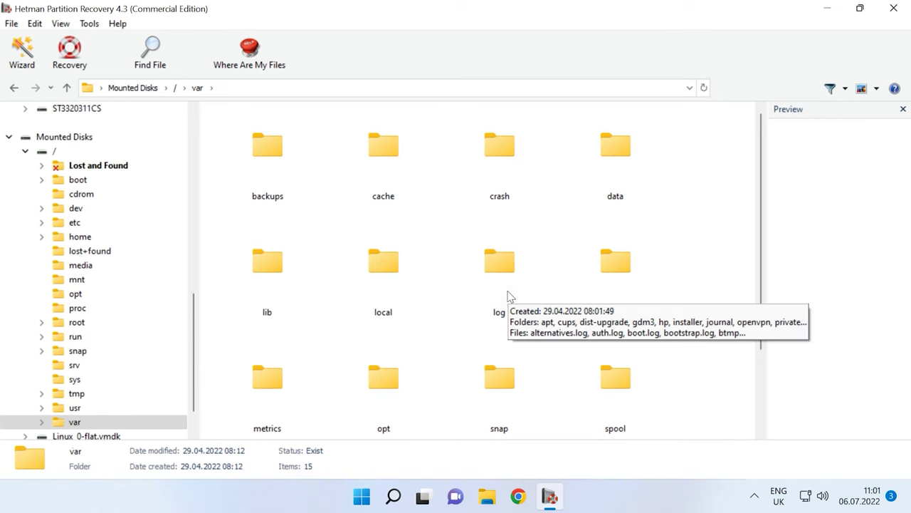
double_click(625, 186)
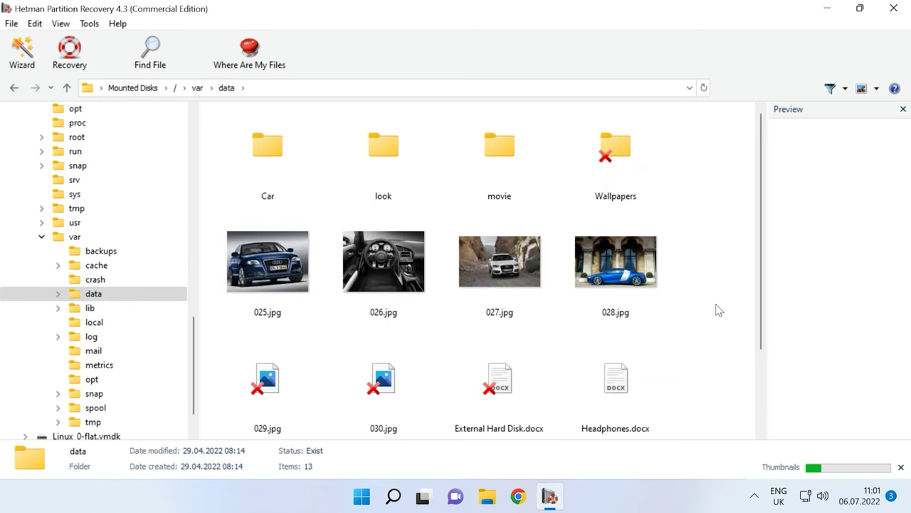
- Look through the files in var/data and preview 027.jpg, the deleted 030.jpg and the deleted External Hard Disk.docx
scroll(716, 304, "down", 3)
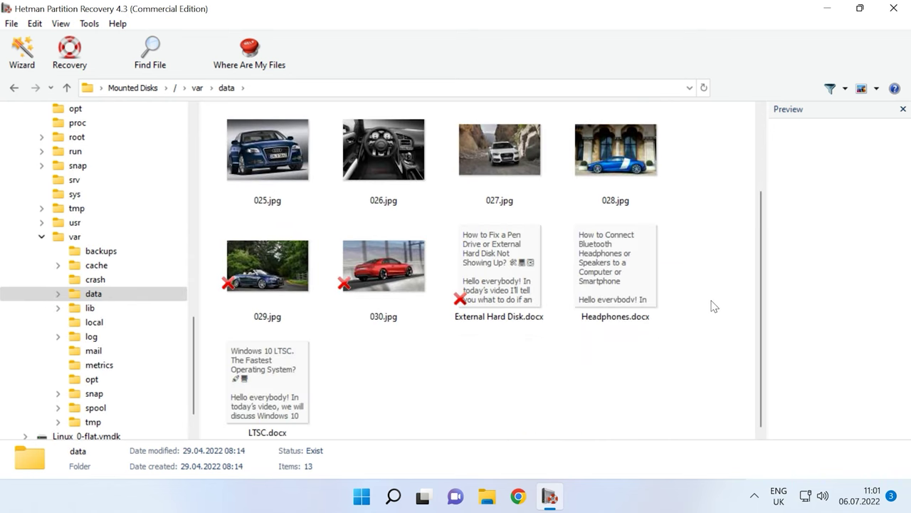
scroll(714, 307, "up", 3)
left_click(496, 279)
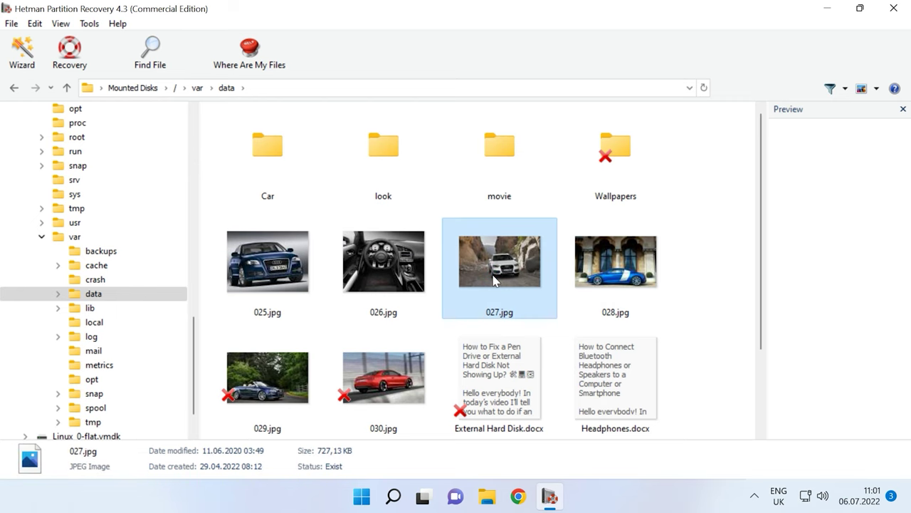
left_click(400, 380)
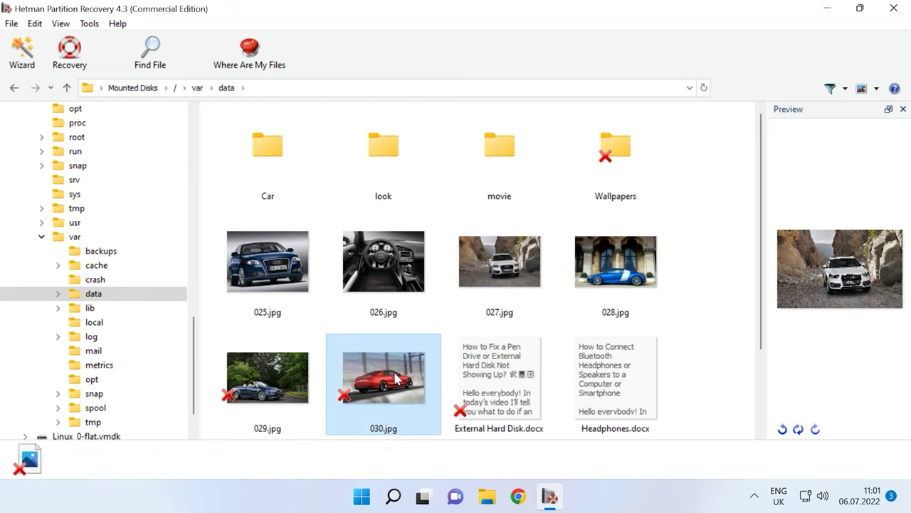
left_click(504, 379)
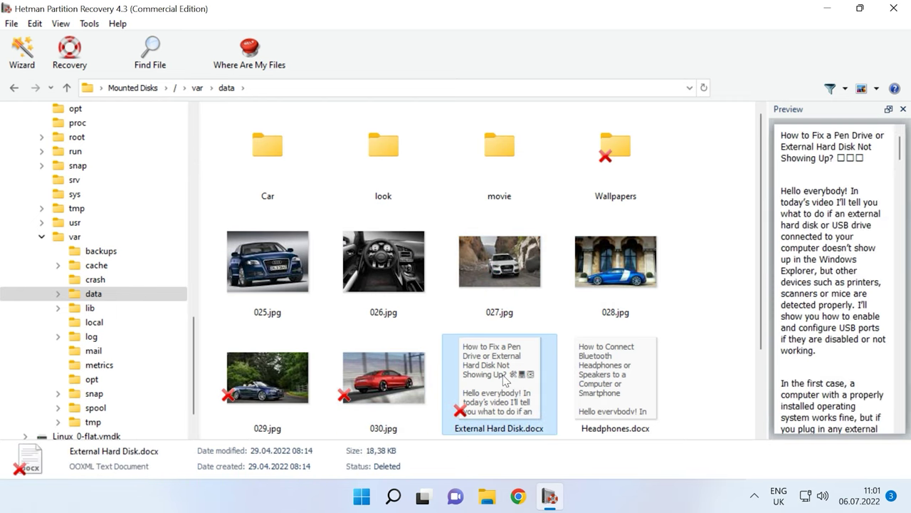
- Open the movie folder inside data and play the Baton Twirling - 31236.mp4 video in the preview
double_click(509, 163)
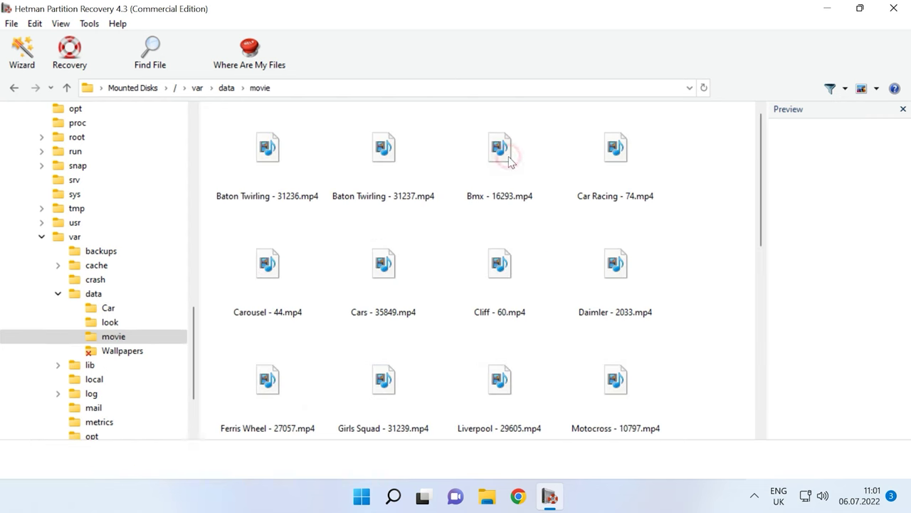
left_click(273, 167)
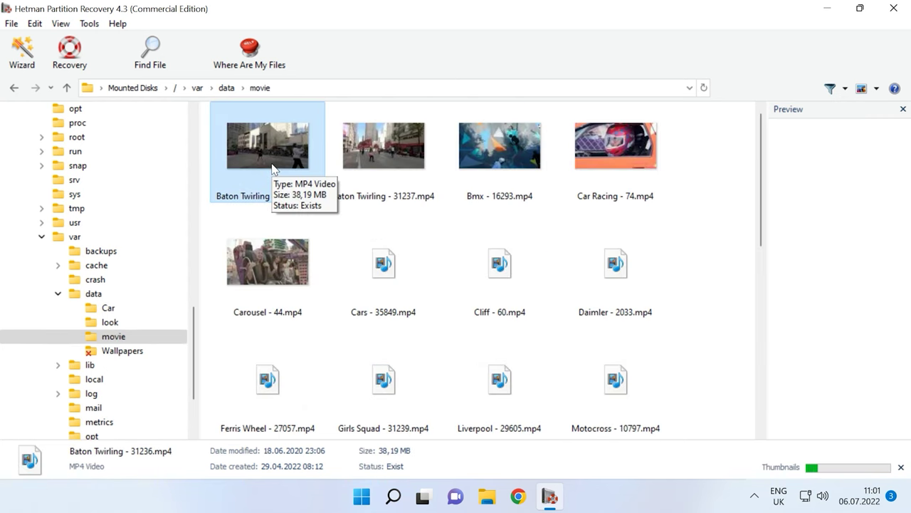
left_click(798, 429)
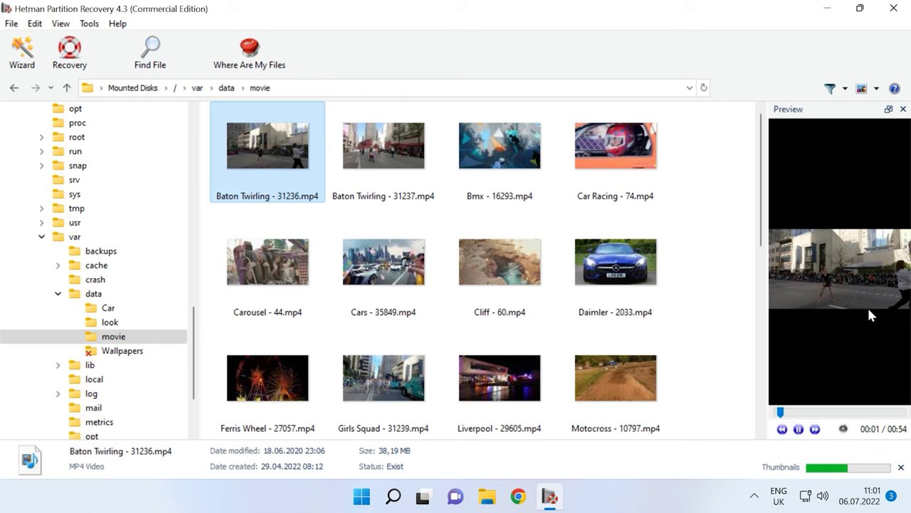
- Look through the video thumbnails in the movie folder and pause the Baton Twirling - 31236.mp4 preview
scroll(627, 336, "down", 5)
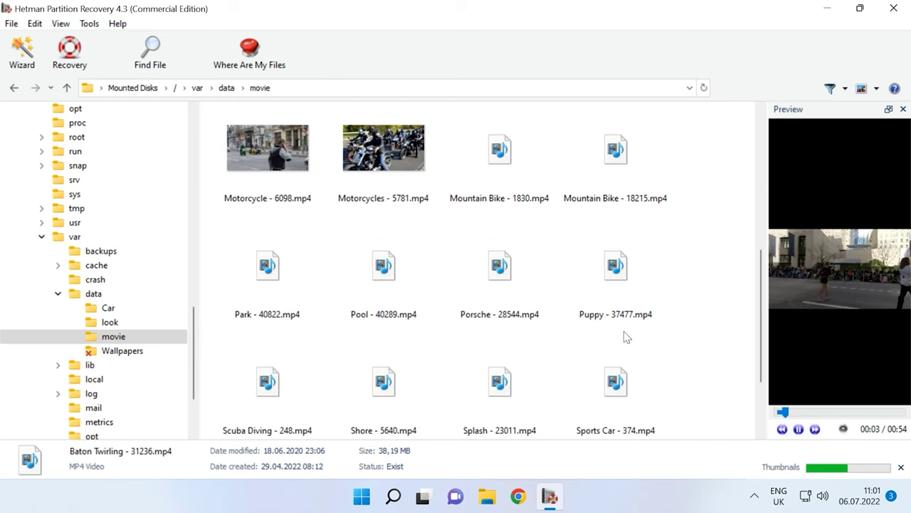
scroll(625, 333, "up", 5)
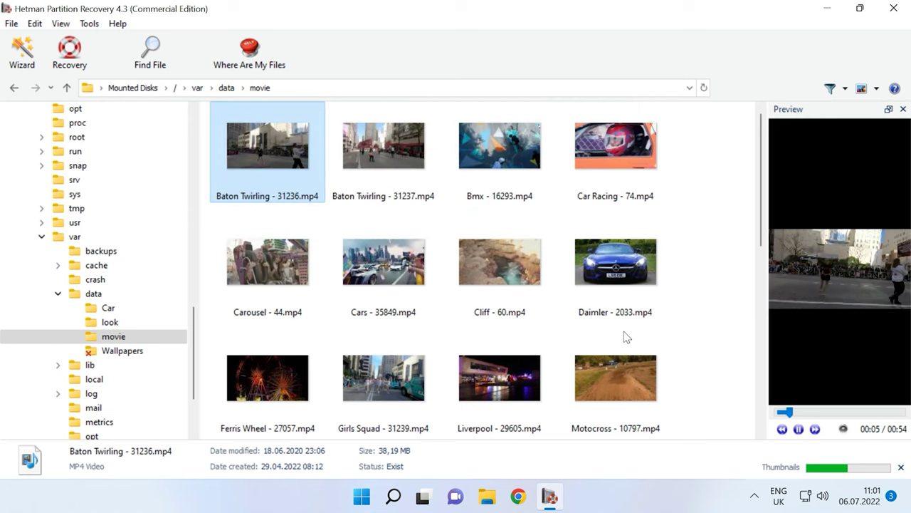
left_click(798, 429)
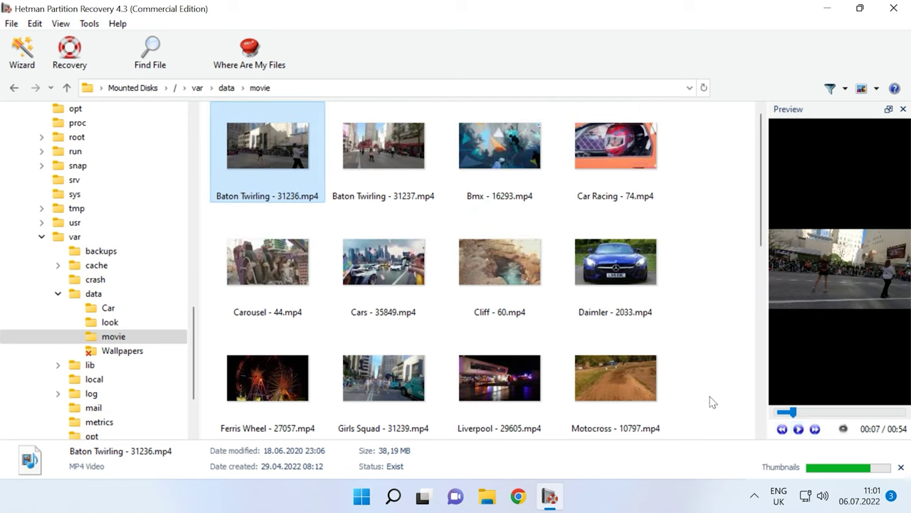
- Play Splash - 23011.mp4 from the movie folder in the preview and skip ahead in the video
scroll(712, 402, "down", 5)
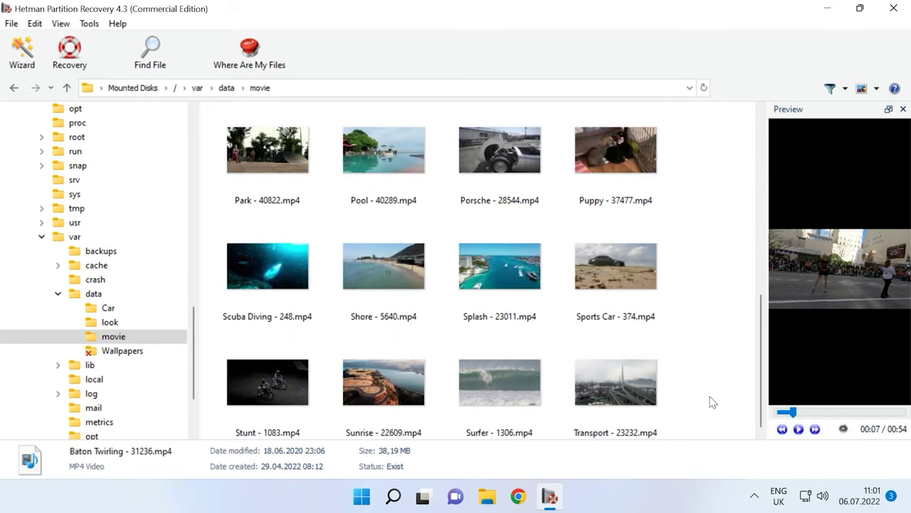
left_click(519, 287)
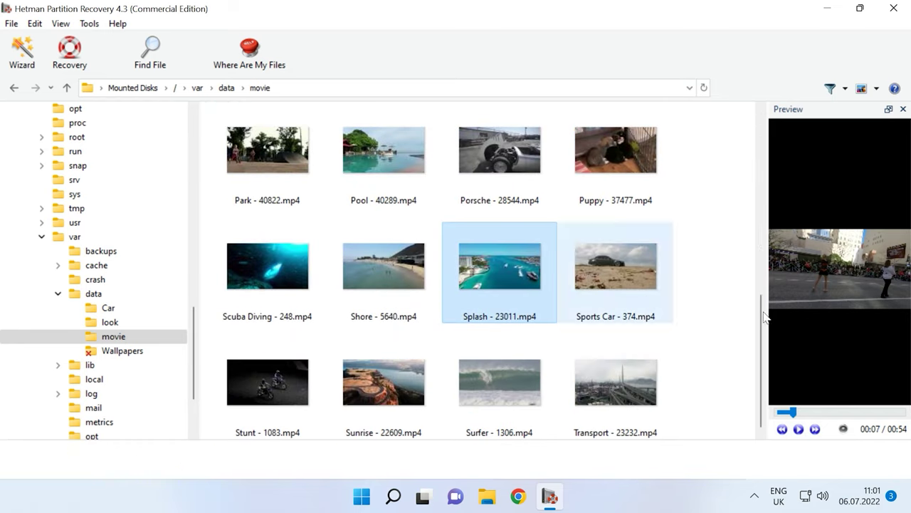
left_click(800, 430)
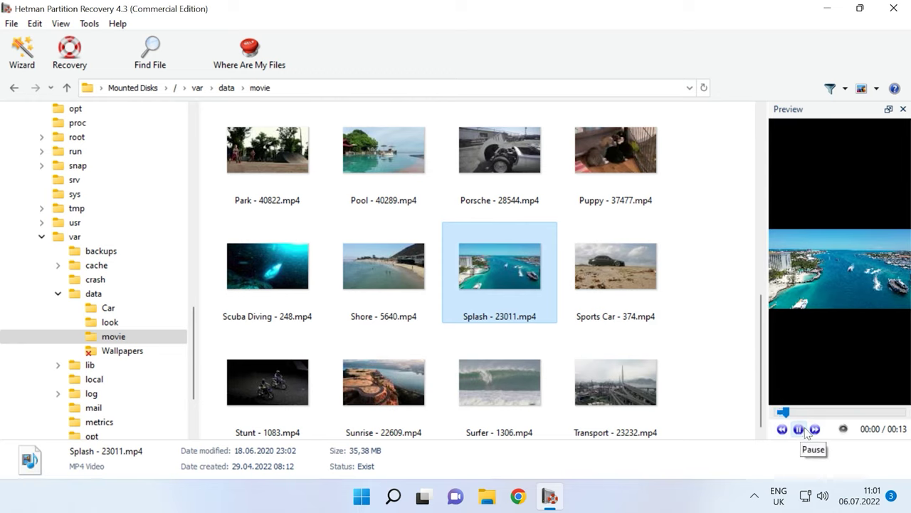
left_click(857, 413)
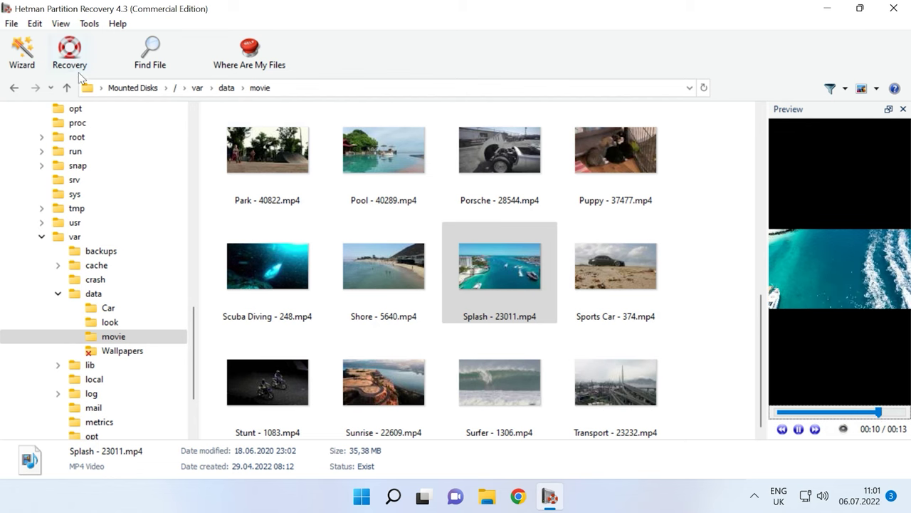
- Go back to the data folder, open its Car subfolder and preview 003.jpg, 007.jpg and 012.jpg
left_click(227, 88)
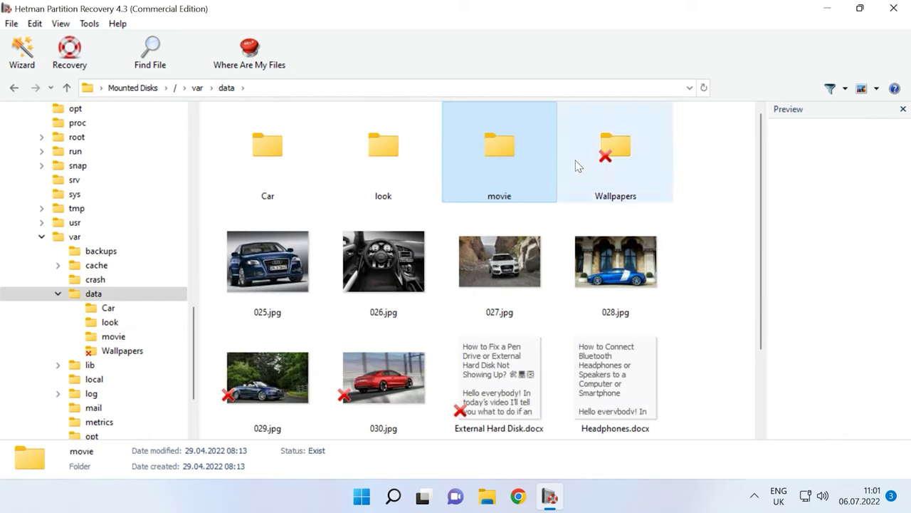
double_click(249, 166)
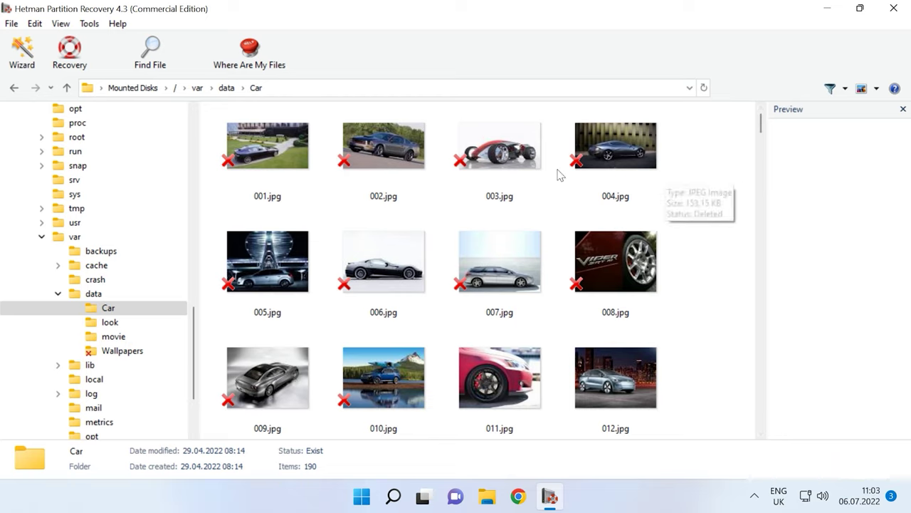
left_click(459, 176)
left_click(492, 245)
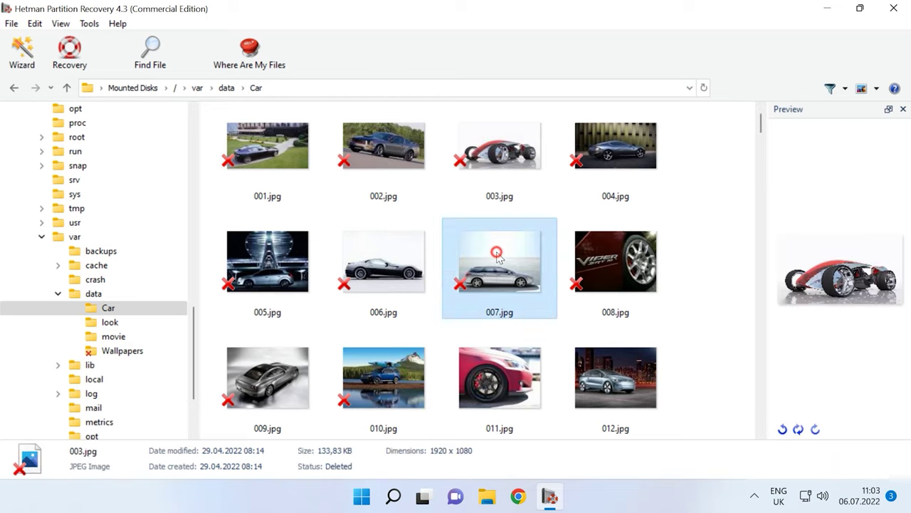
left_click(605, 376)
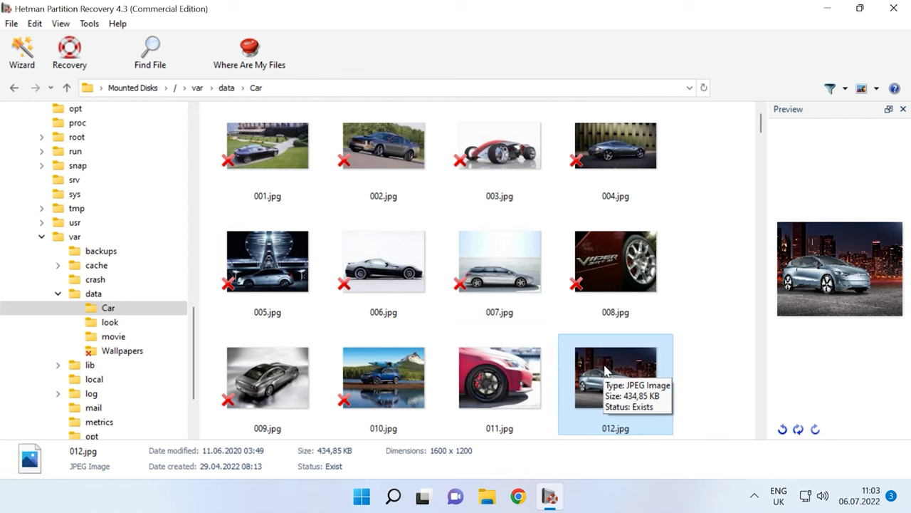
scroll(605, 370, "down", 15)
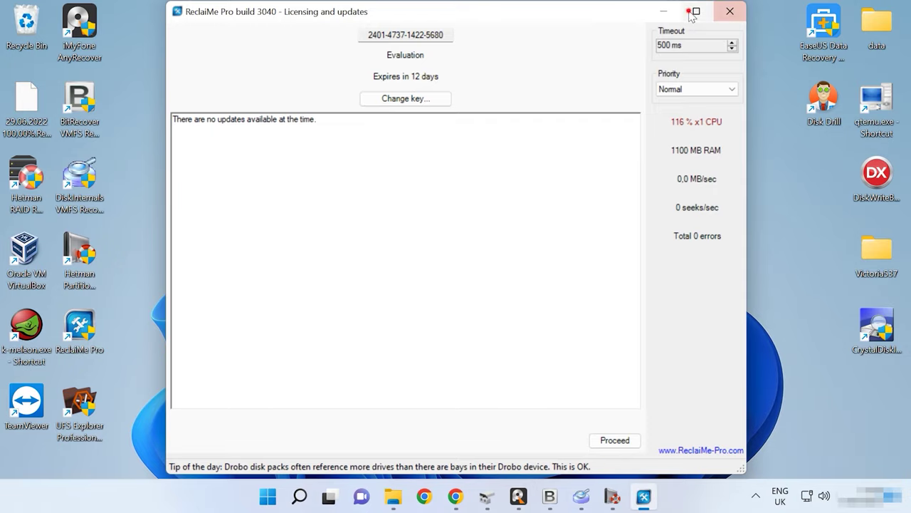
- In ReclaiMe Pro, maximize the window, proceed past the licensing page and add the Linux_0-flat.vmdk image from the vmfs\lin folder
left_click(694, 10)
left_click(780, 445)
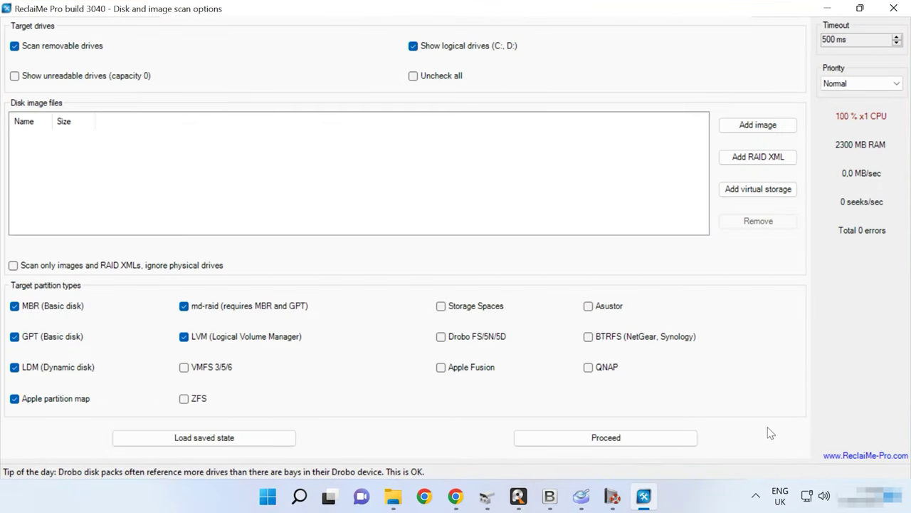
left_click(771, 132)
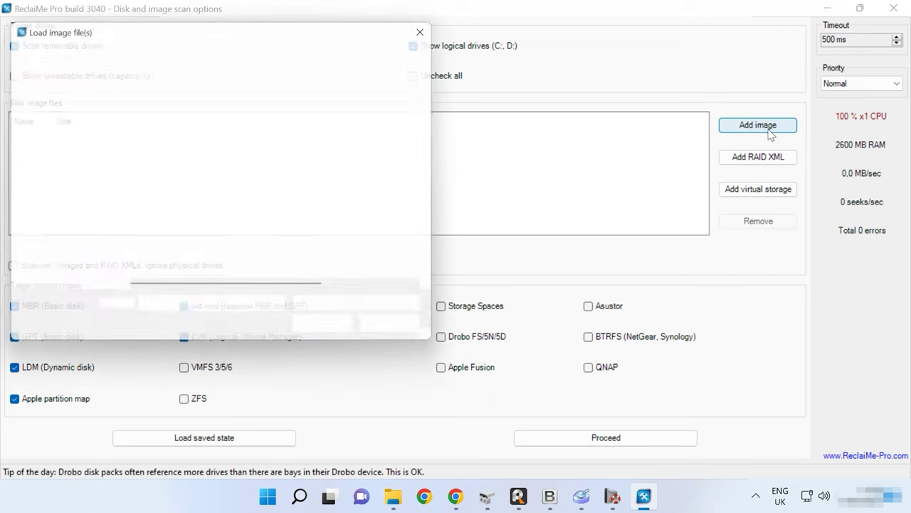
left_click(186, 129)
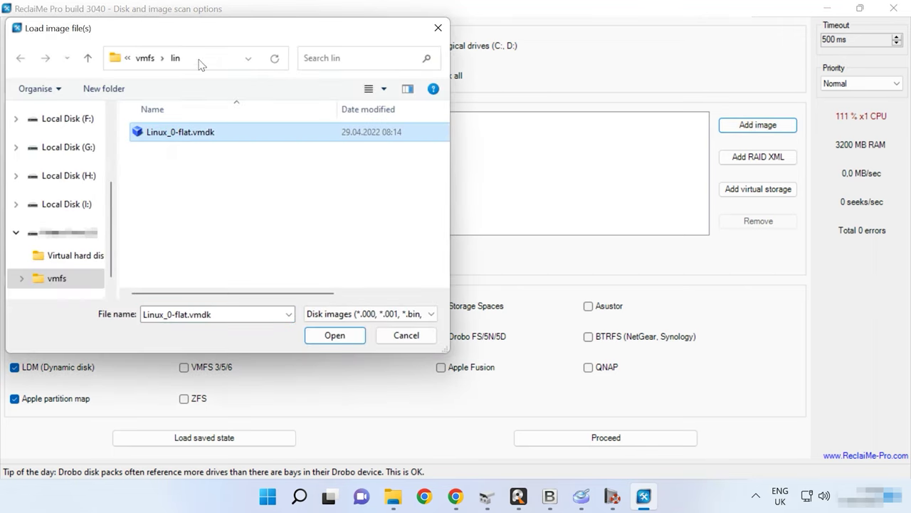
left_click(200, 60)
left_click(190, 131)
left_click(335, 336)
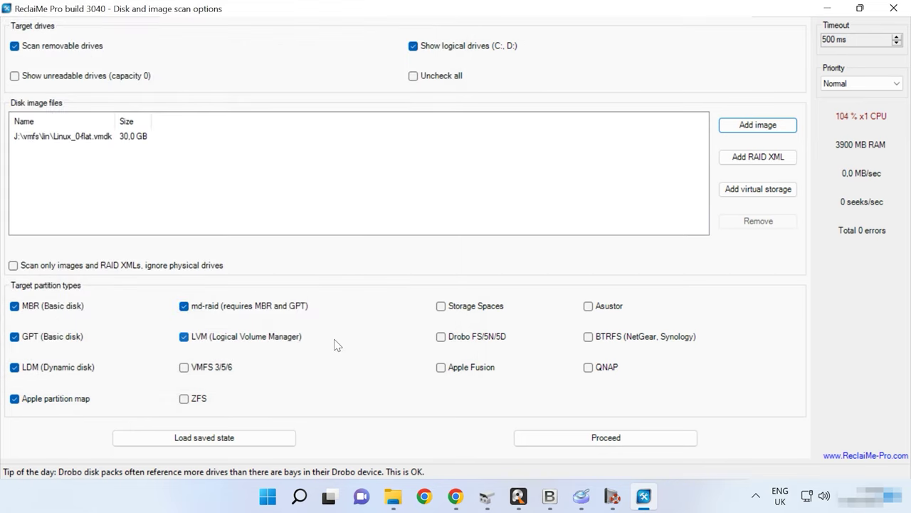
- Proceed to the disk and partition list and open the scan parameters for the Linux native partition of the Linux_0-flat.vmdk image
left_click(616, 438)
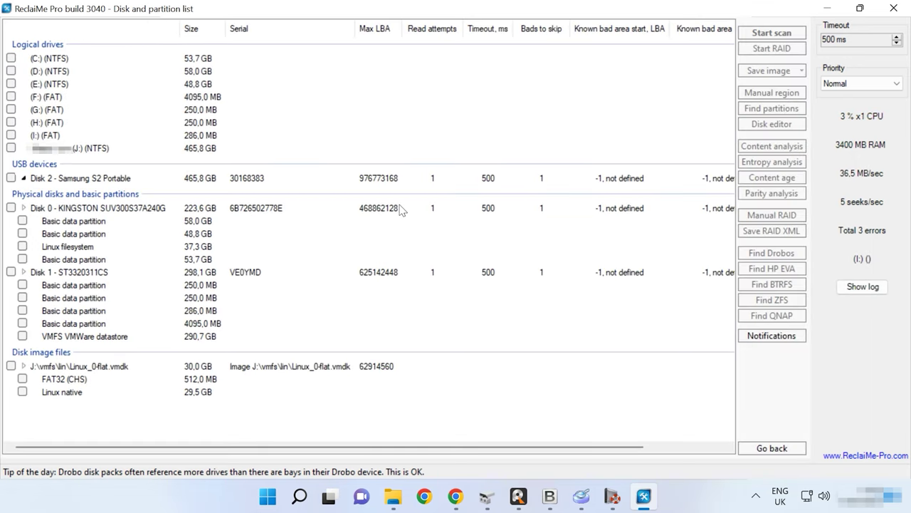
left_click(23, 391)
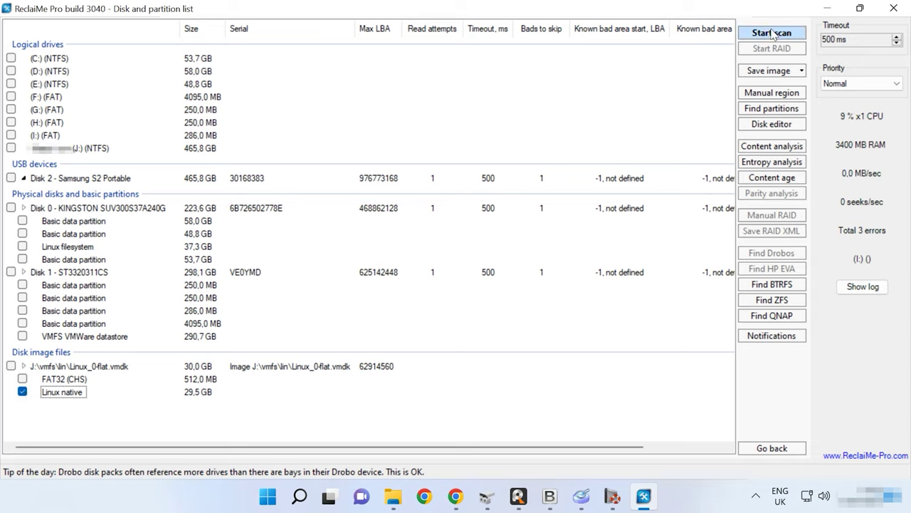
left_click(772, 36)
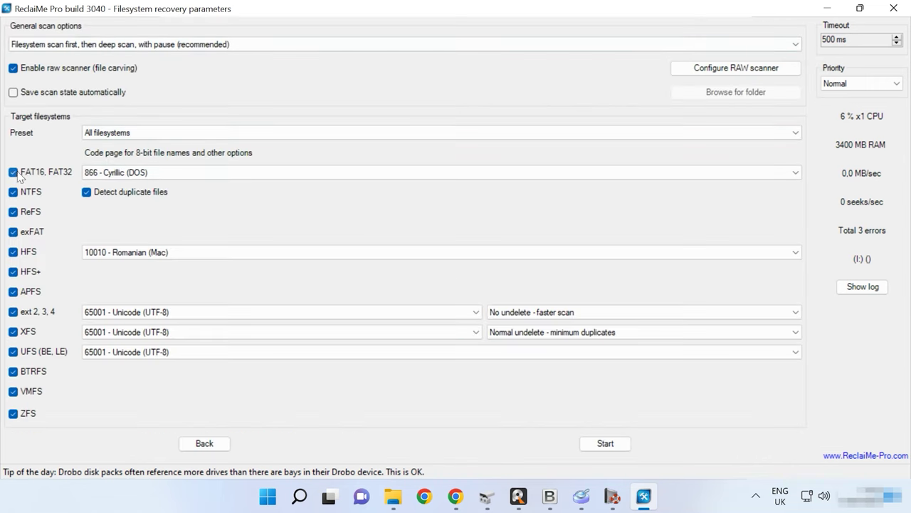
- Exclude every target filesystem except ext 2, 3, 4 from the scan
left_click(17, 174)
left_click(14, 212)
left_click(14, 233)
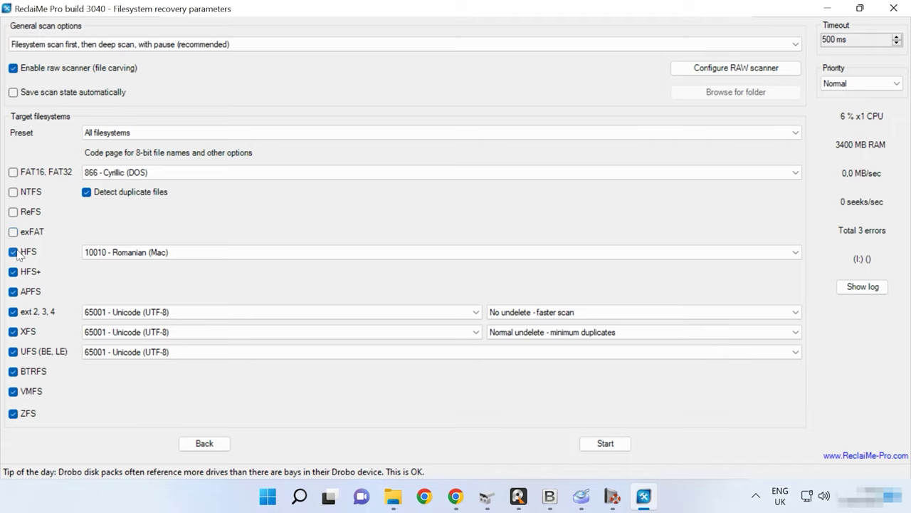
left_click(14, 252)
left_click(14, 272)
left_click(15, 291)
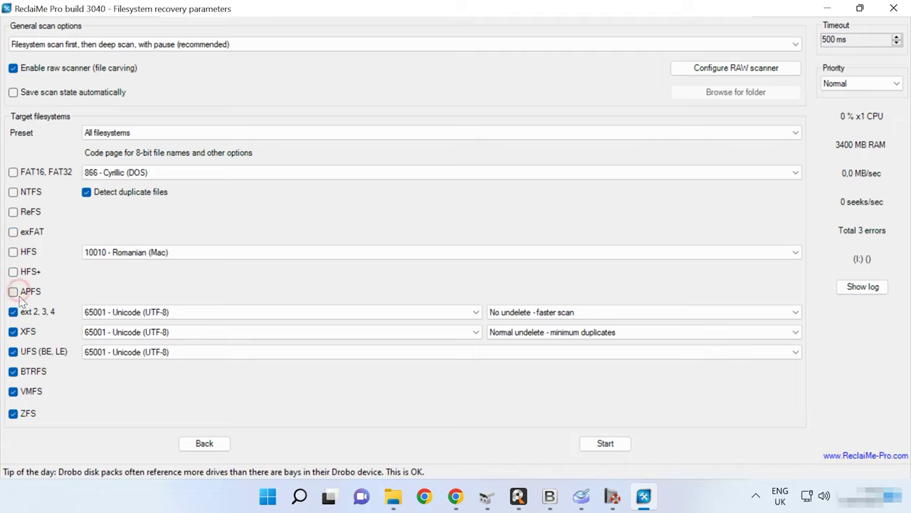
left_click(14, 352)
left_click(15, 372)
left_click(14, 391)
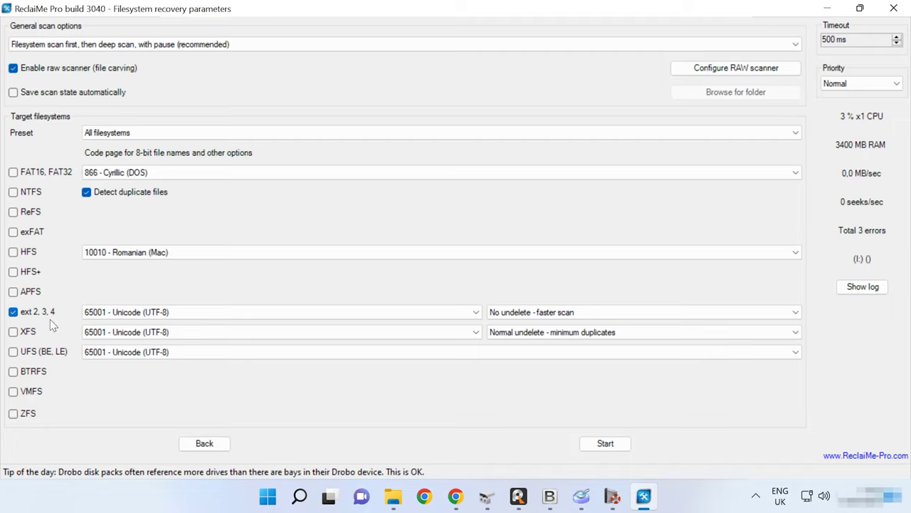
- Start the scan without automatically saving the scan state, and dismiss the notice after the initial scan
left_click(604, 446)
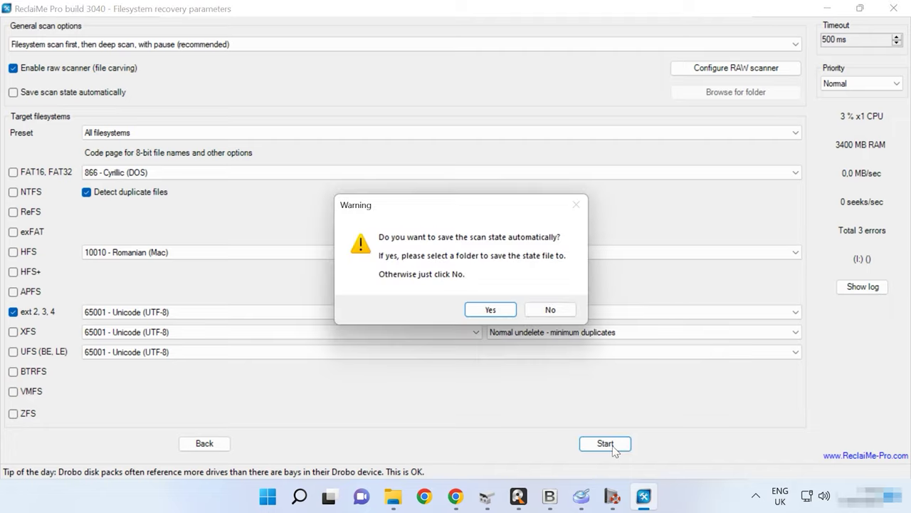
left_click(570, 315)
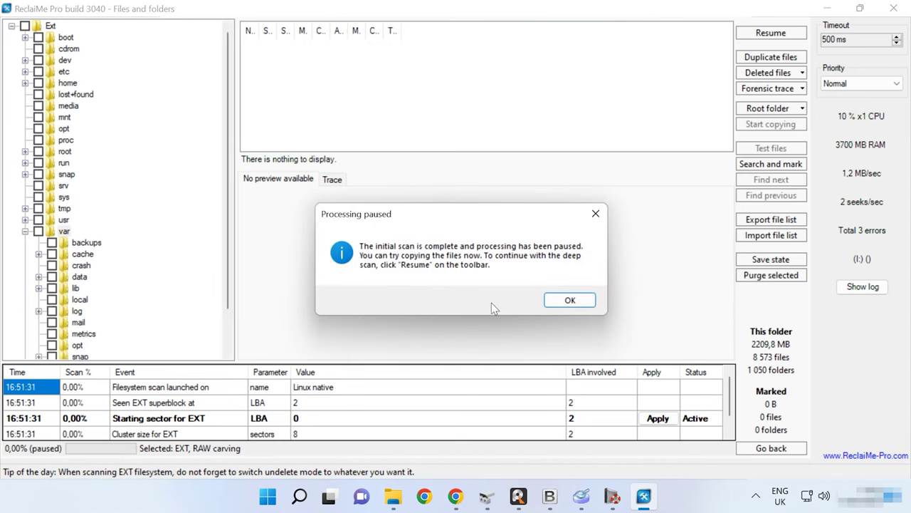
left_click(570, 299)
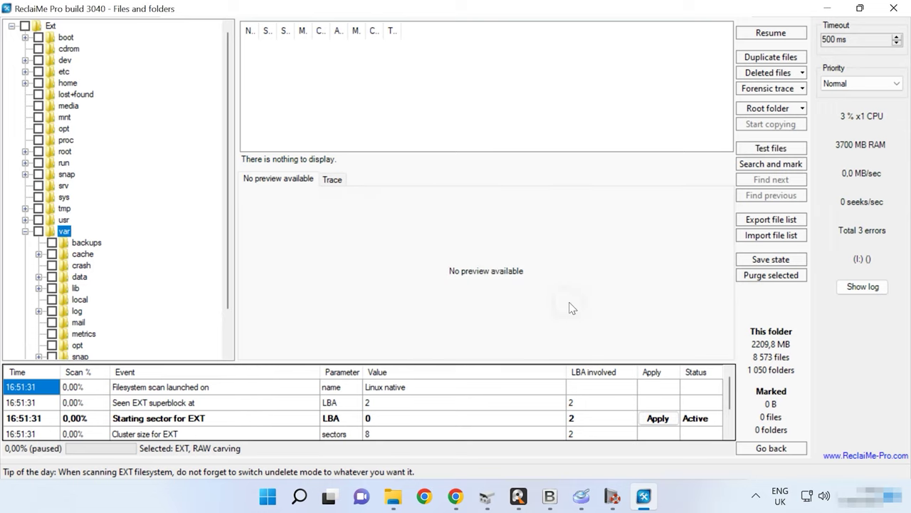
- Open var/data in the scan results and preview its files from 025.jpg to 028.jpg, Headphones.docx and LTSC.docx
scroll(65, 239, "down", 1)
double_click(79, 242)
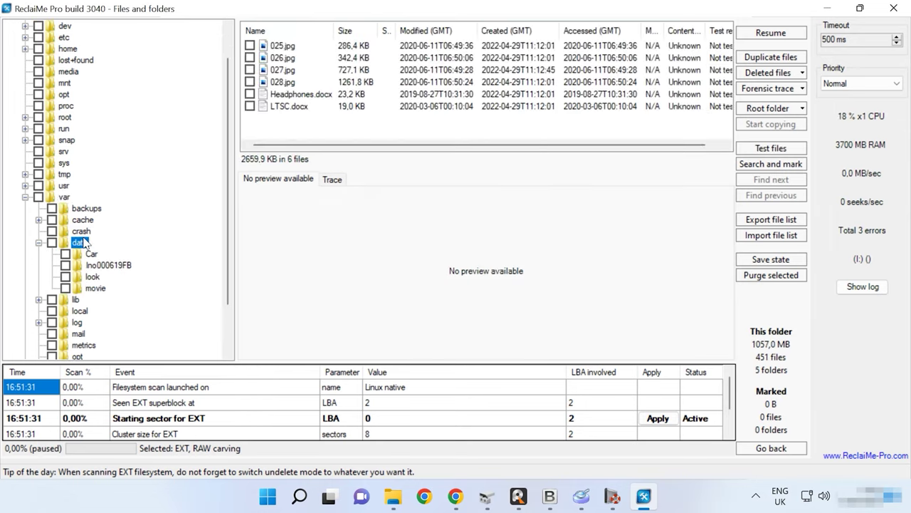
left_click(284, 46)
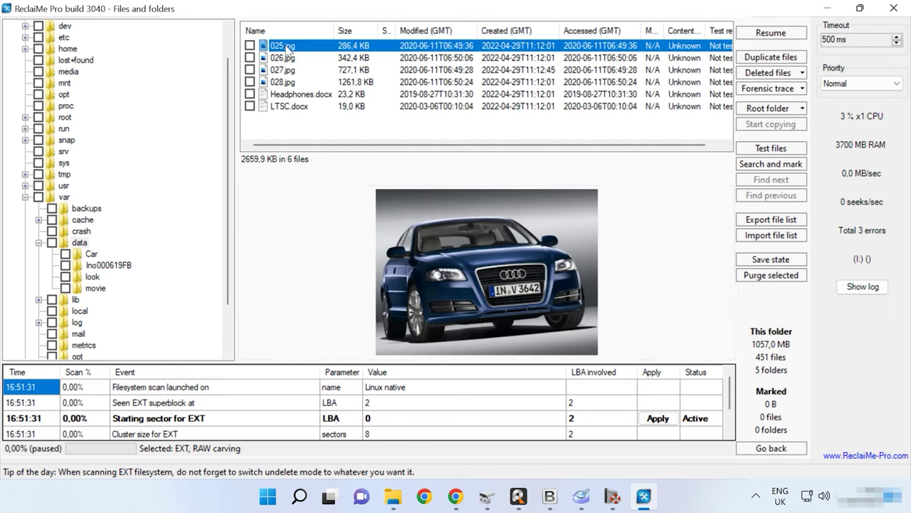
left_click(286, 58)
left_click(283, 70)
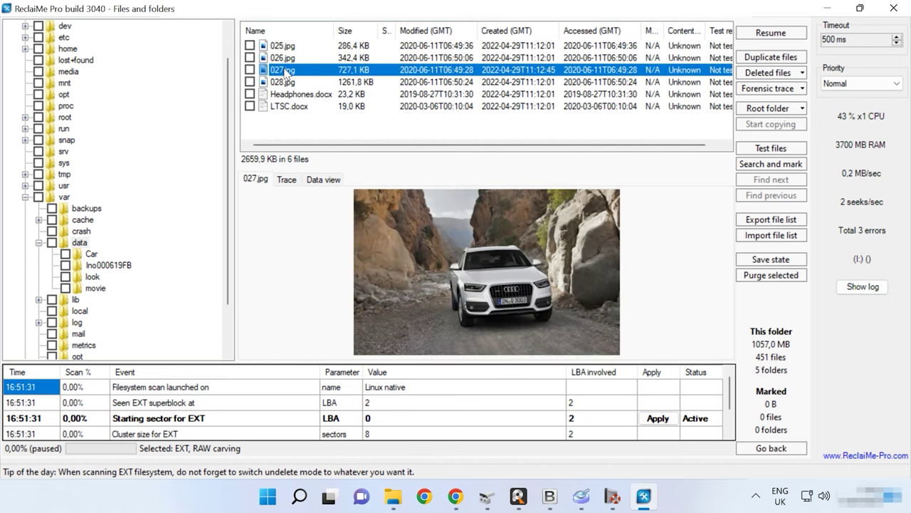
left_click(284, 83)
left_click(281, 95)
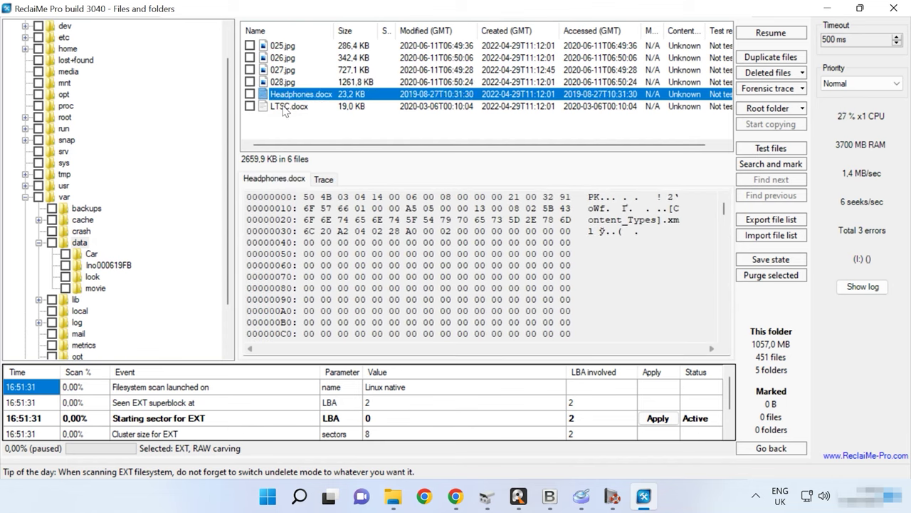
left_click(283, 107)
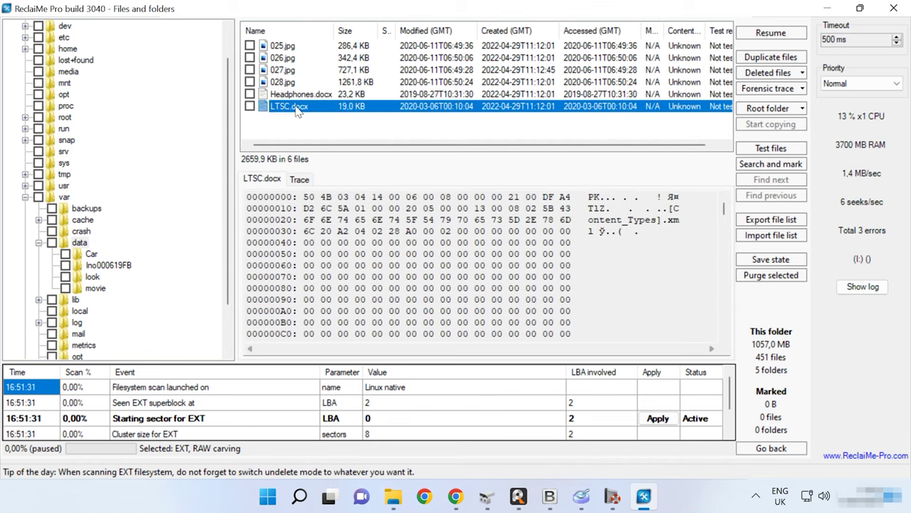
- Preview 011.jpg and 012.jpg in the Car folder, and the second (100).jpg in the Ino000619FB folder
left_click(91, 254)
left_click(277, 46)
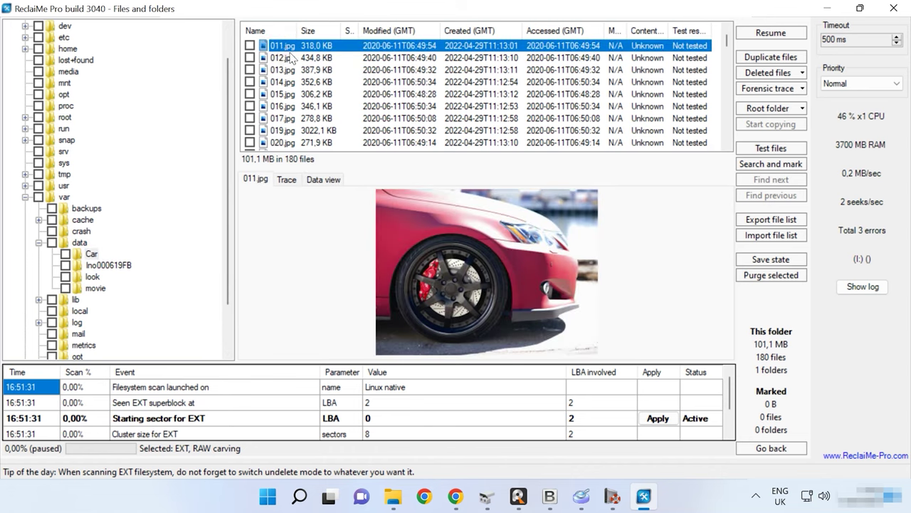
left_click(281, 58)
left_click(119, 266)
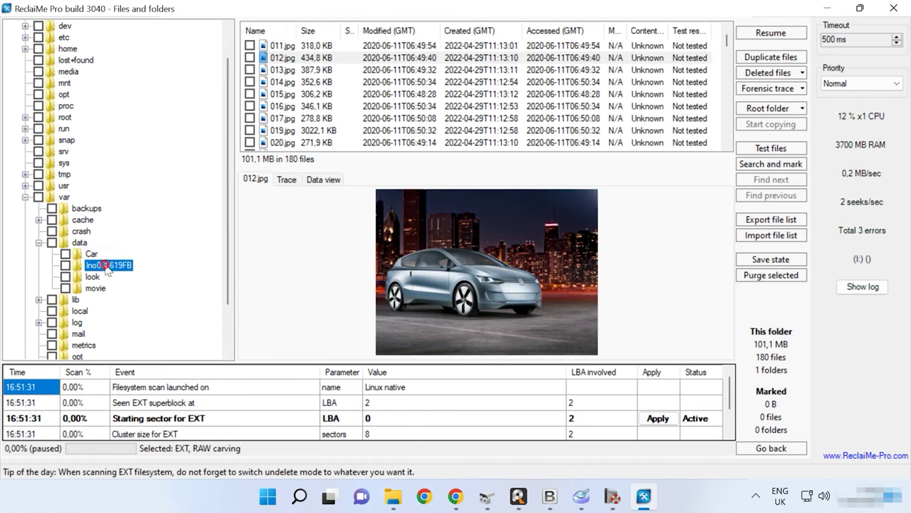
left_click(302, 95)
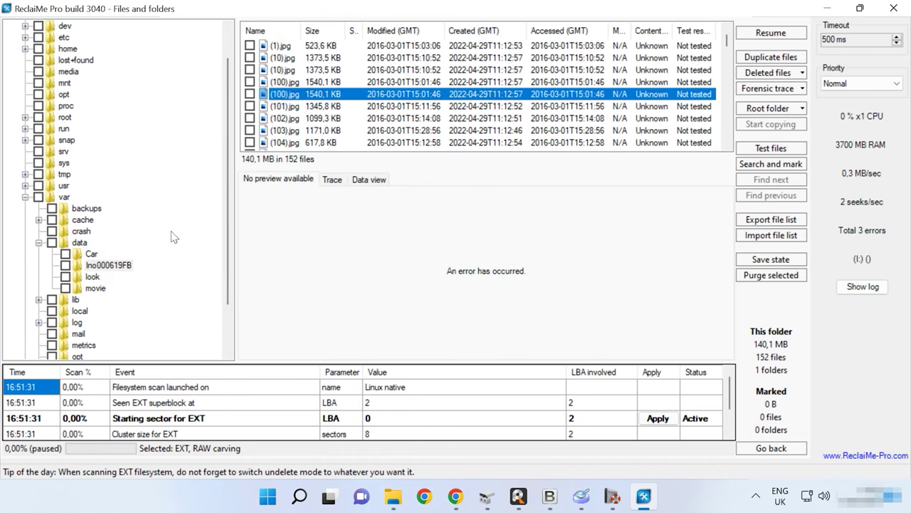
- Open the movie folder and the look folder inside data, and preview 109364.jpg in look
left_click(93, 288)
left_click(96, 277)
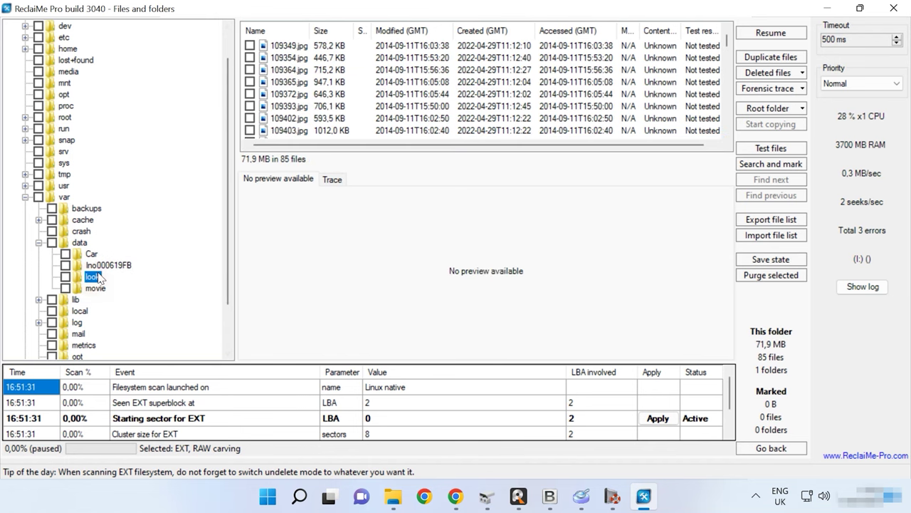
left_click(273, 69)
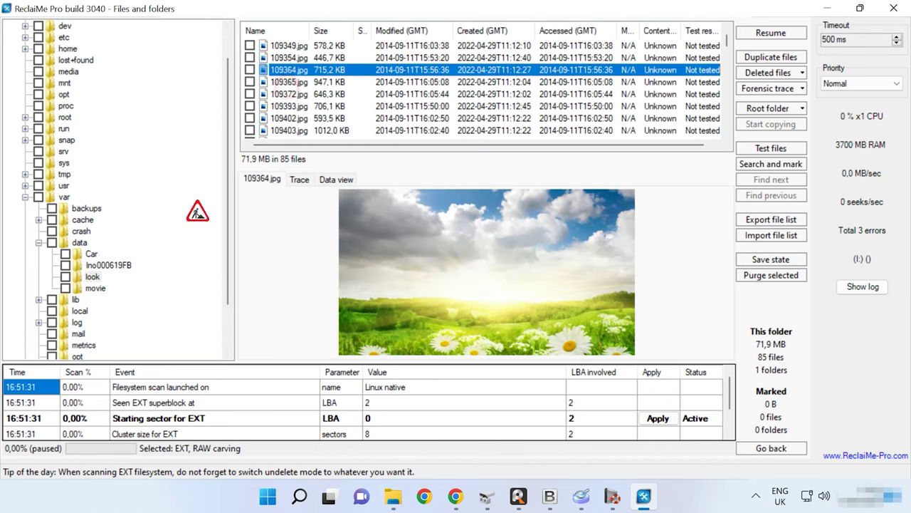
- Preview 109365.jpg in the look folder, play Baton Twirling - 31236.mp4 from the movie folder, and return to look
key("Down")
left_click(96, 287)
left_click(283, 47)
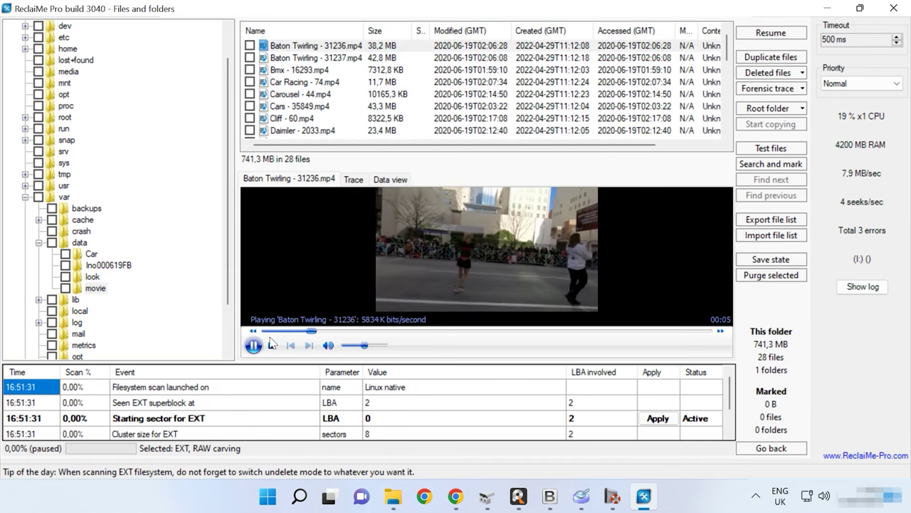
left_click(93, 277)
- Resume the paused scan and look through the file list of the Car folder inside var/data
left_click(771, 33)
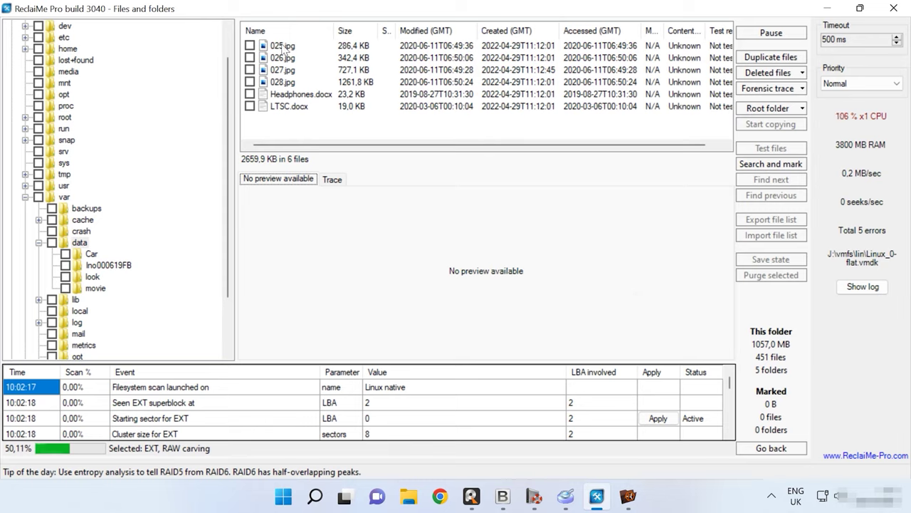
left_click(92, 253)
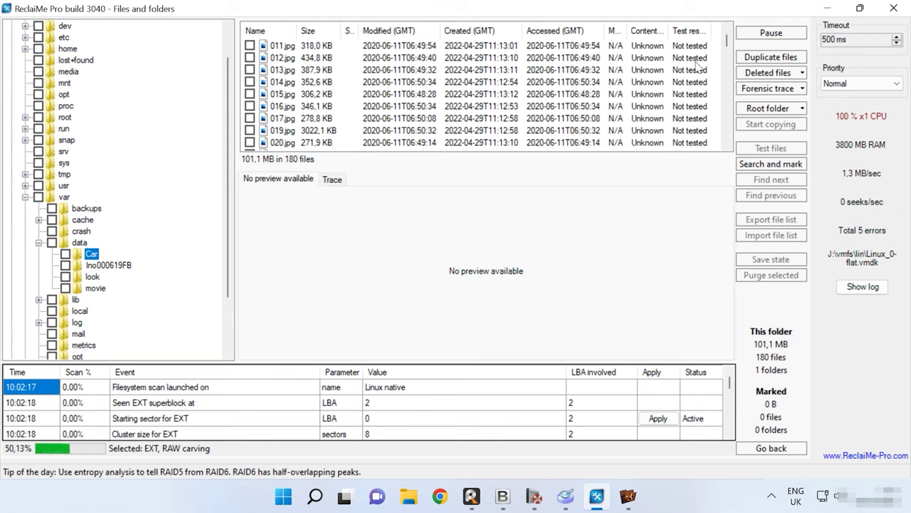
scroll(729, 57, "down", 20)
scroll(731, 50, "up", 20)
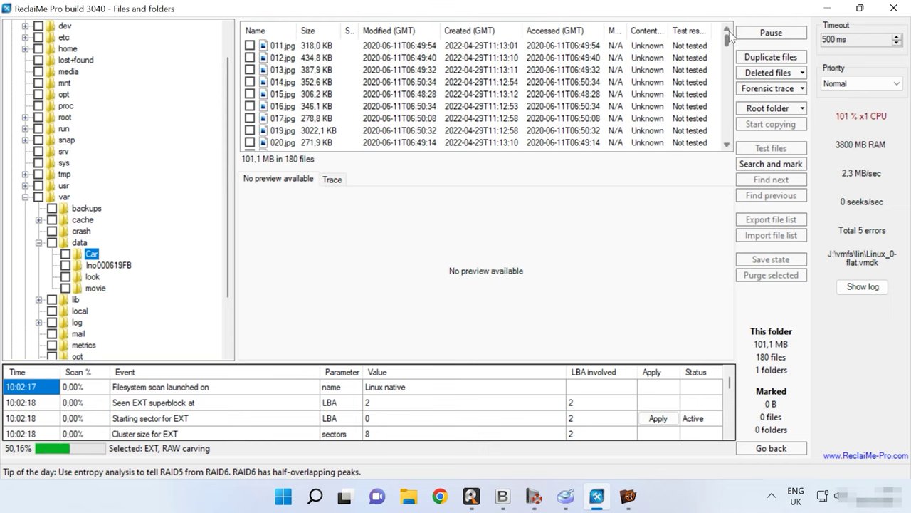
left_click(91, 242)
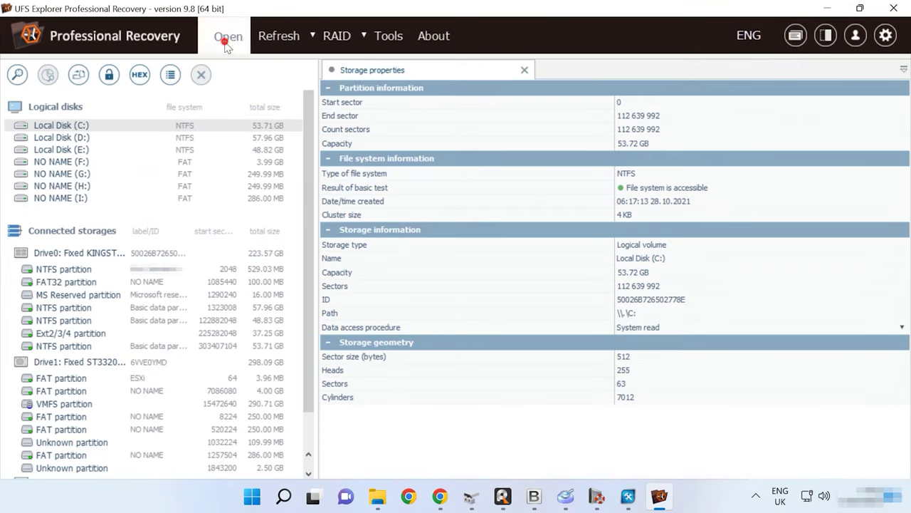
- In UFS Explorer, open the virtual disk file Linux_0-flat.vmdk from the vmfs/lin folder on drive J
left_click(227, 39)
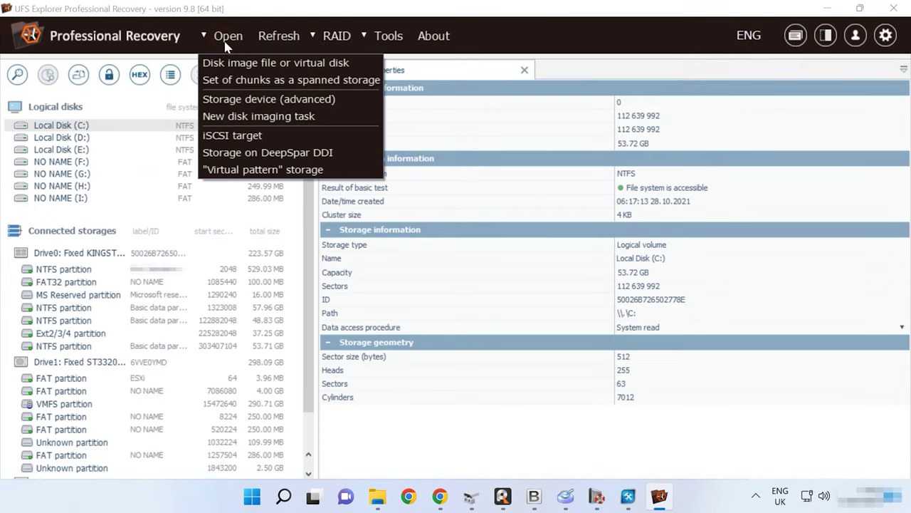
left_click(269, 70)
left_click(348, 167)
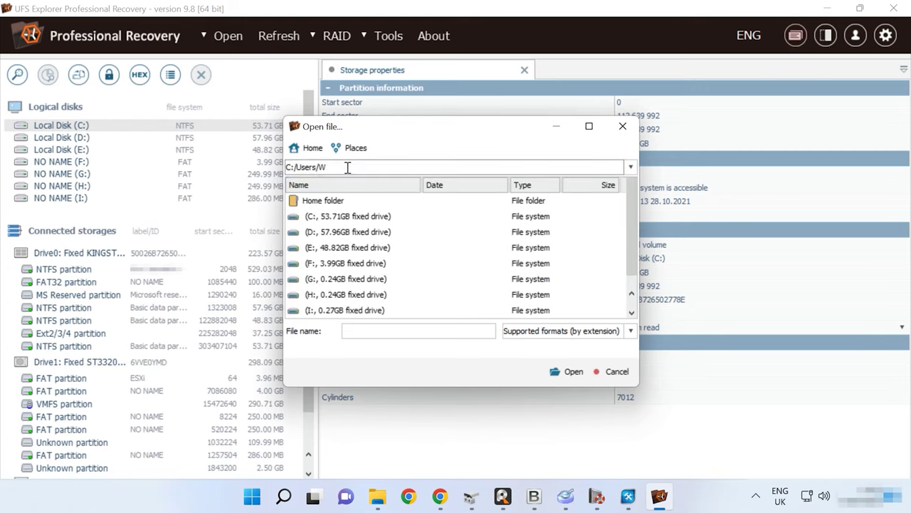
scroll(346, 257, "down", 1)
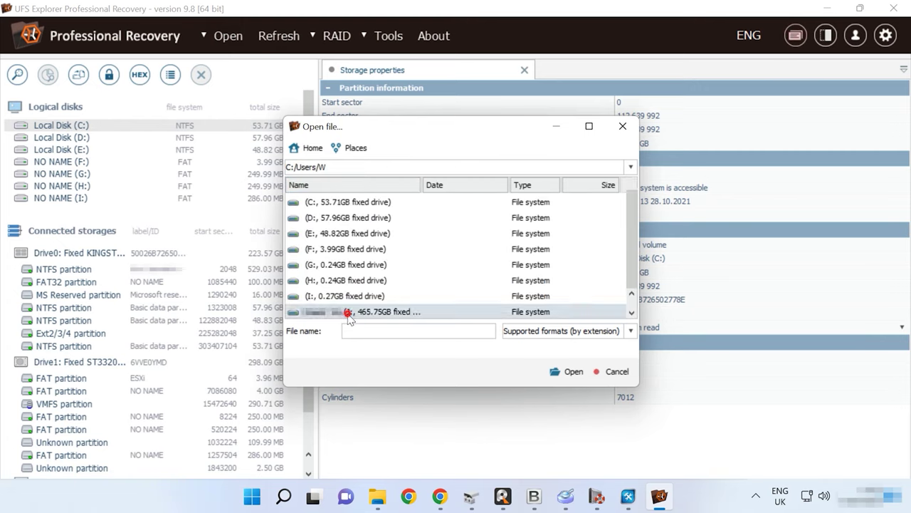
double_click(348, 313)
double_click(311, 217)
double_click(315, 202)
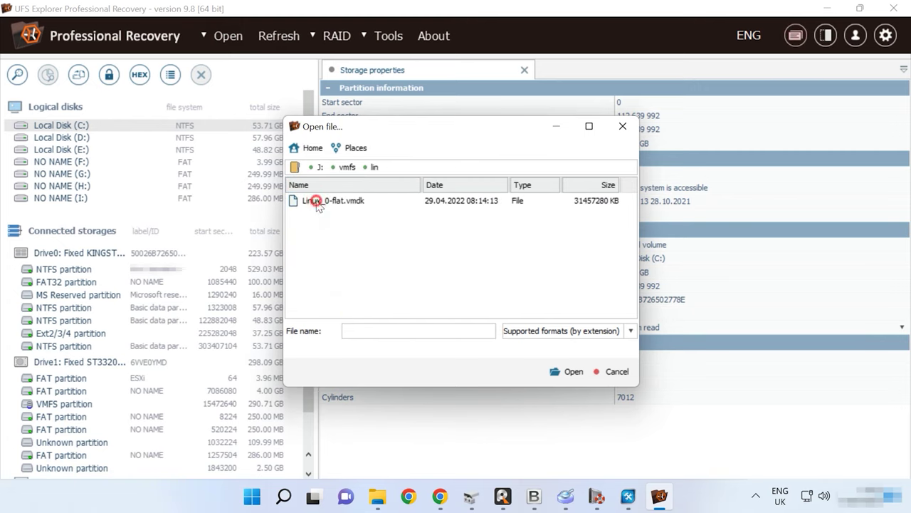
left_click(315, 202)
left_click(568, 371)
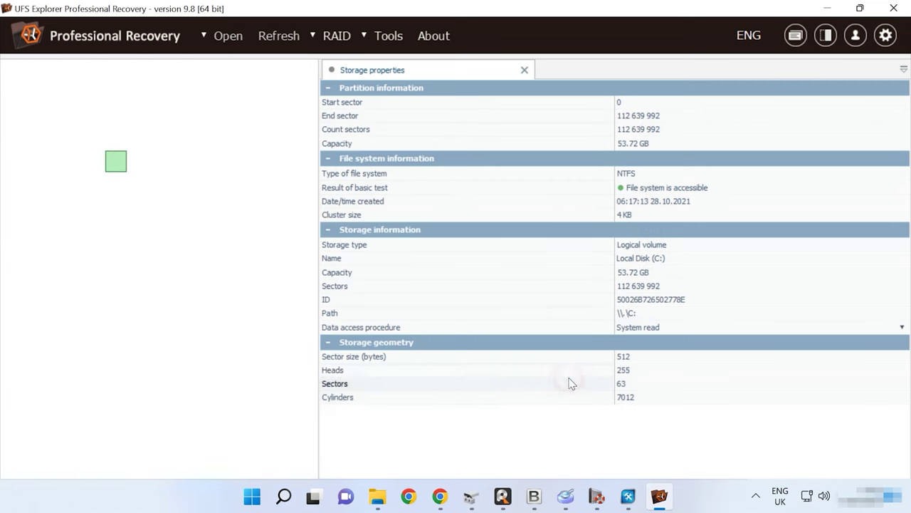
- Scan the unknown partition of Linux_0-flat.vmdk with the Ext2, Ext3, Ext4, UFS, UFS2 file system family included
scroll(137, 371, "down", 2)
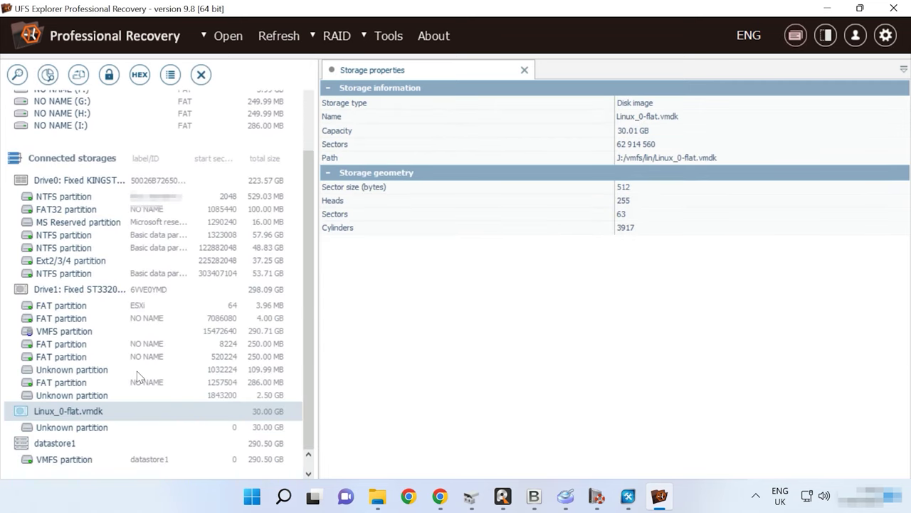
double_click(91, 426)
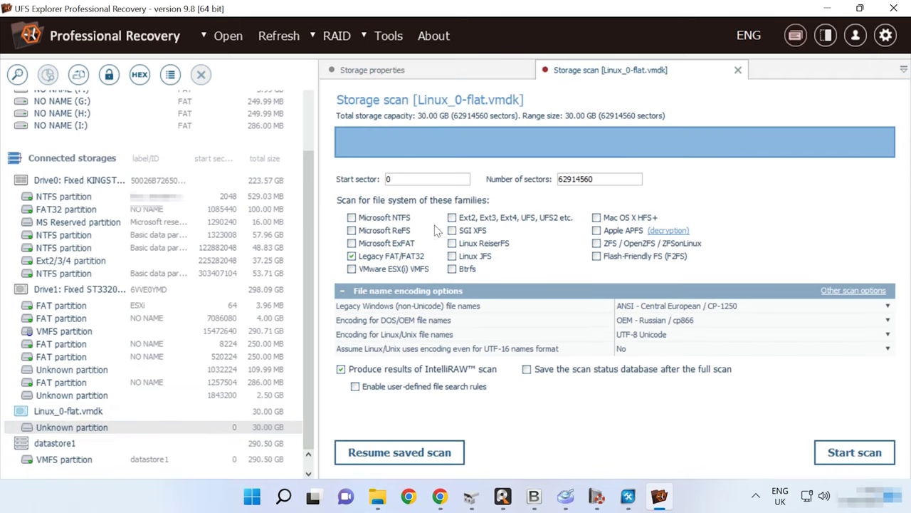
left_click(463, 219)
left_click(868, 456)
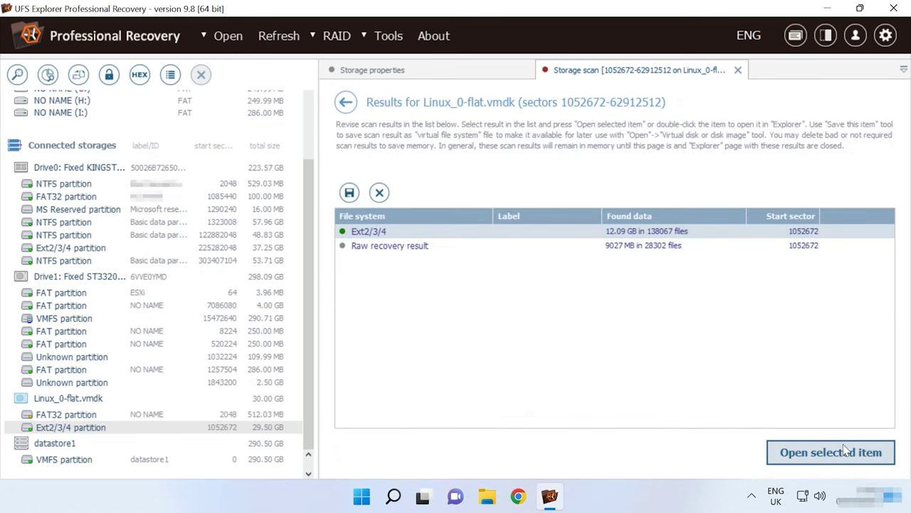
- Open the Ext2/3/4 scan result and go to its var/data folder
left_click(841, 457)
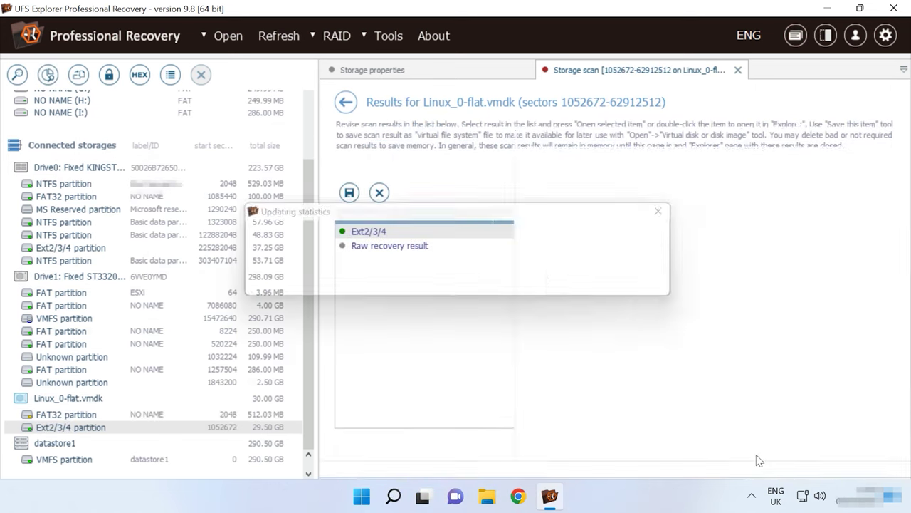
double_click(545, 311)
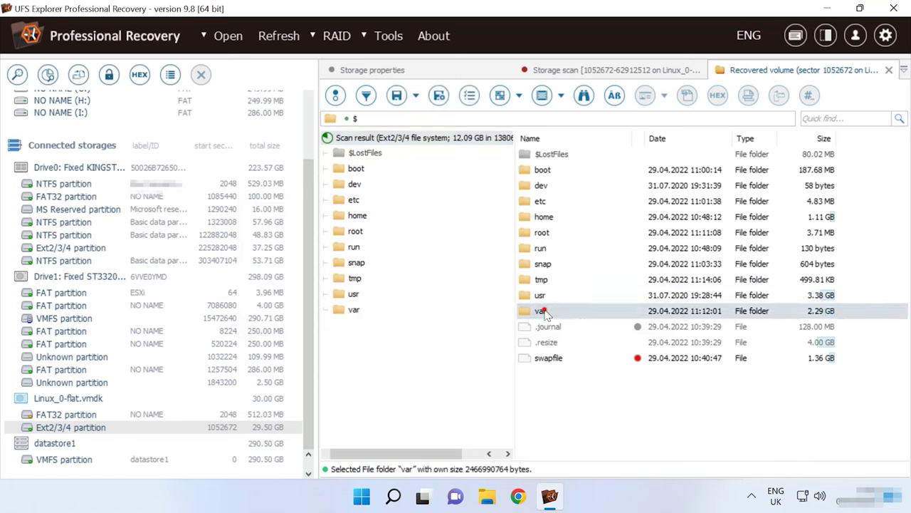
double_click(542, 186)
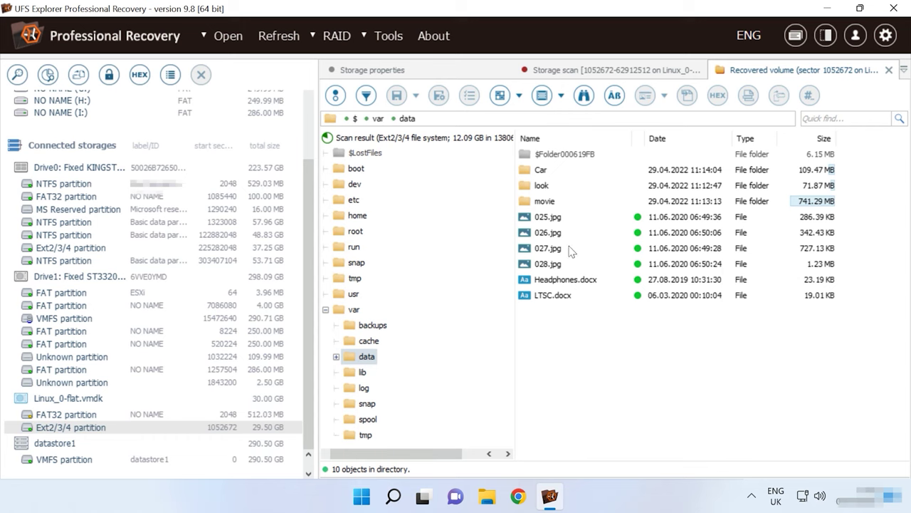
- Preview 025.jpg, 026.jpg, 027.jpg, Headphones.docx and LTSC.docx in the data folder
left_click(549, 217)
left_click(549, 233)
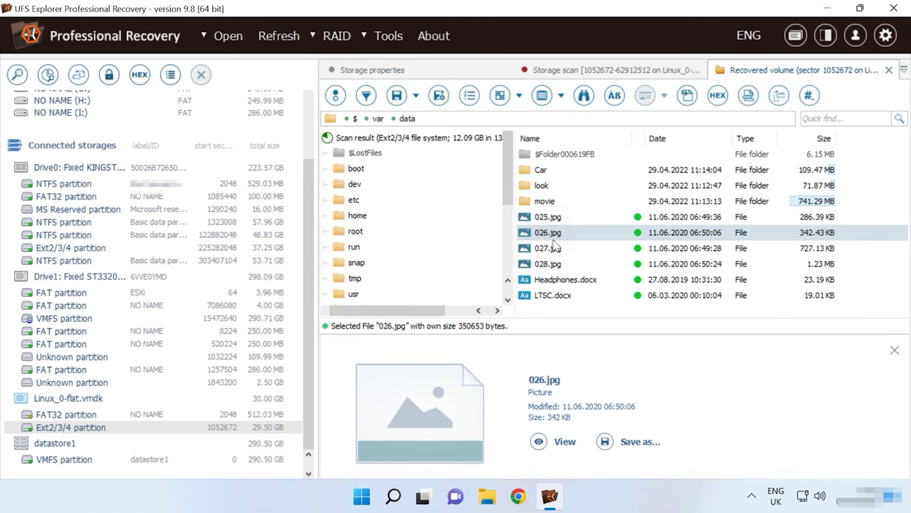
left_click(553, 247)
left_click(553, 281)
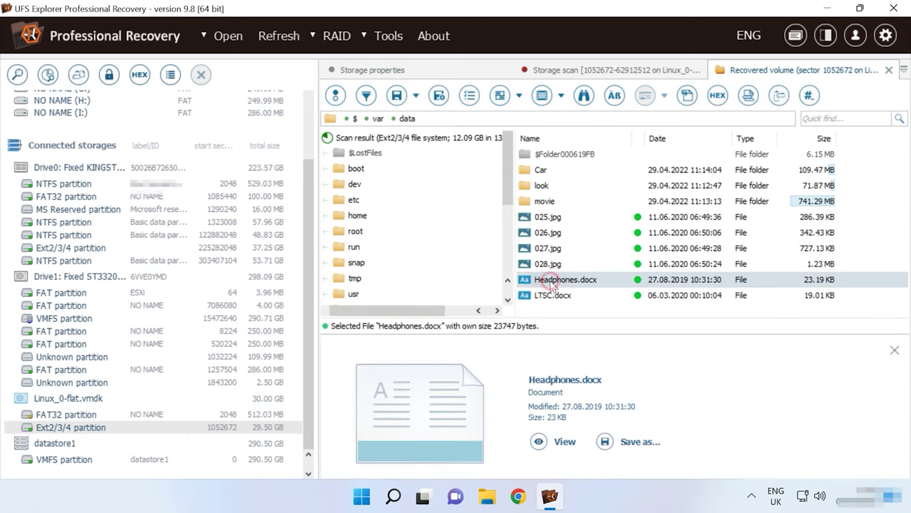
left_click(552, 295)
- Open the movie folder, view Baton Twirling - 31236.mp4 in the file viewer, and close the viewer
double_click(555, 202)
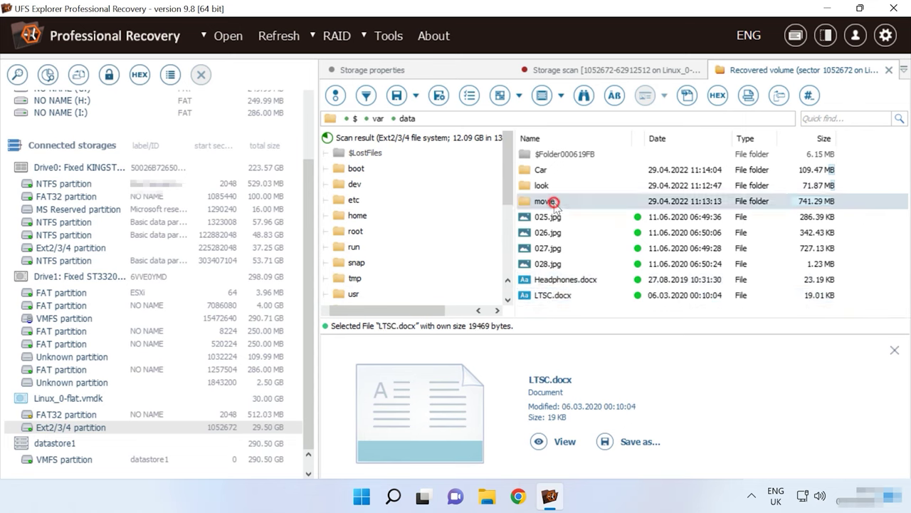
left_click(562, 156)
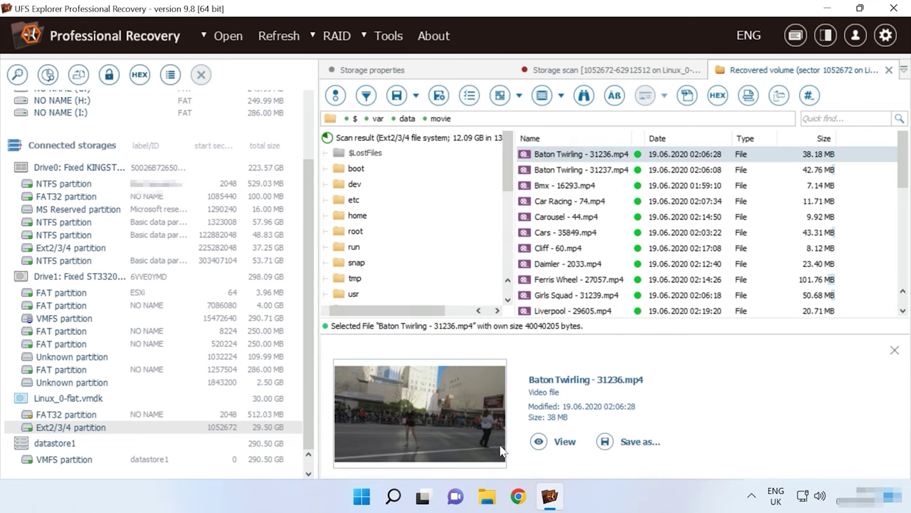
left_click(548, 441)
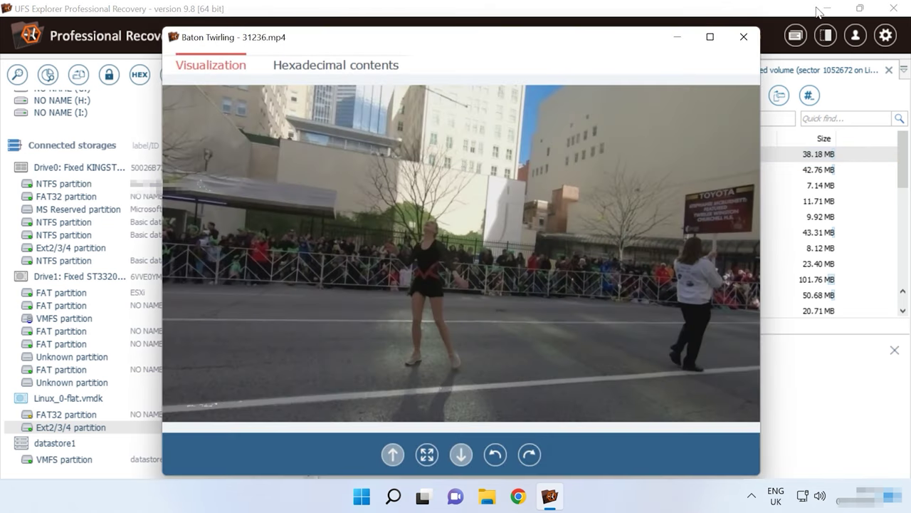
left_click(744, 36)
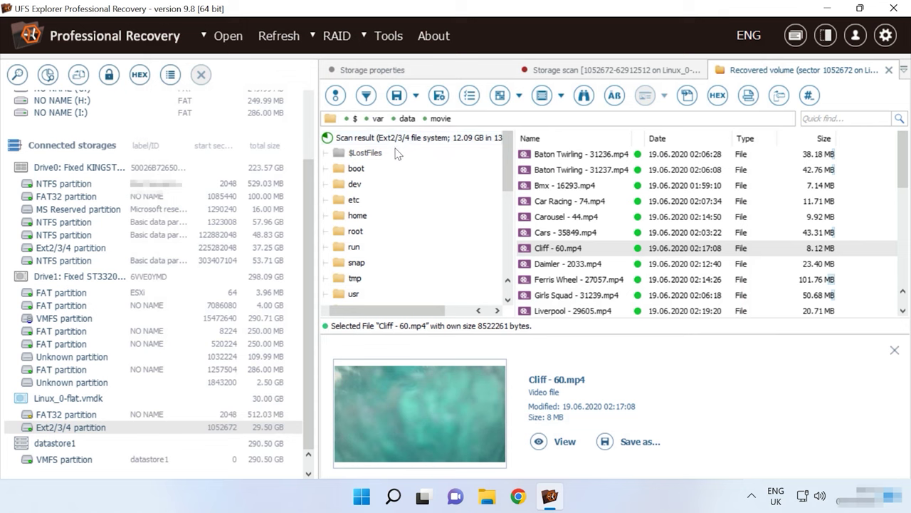
- Go back to data, open the Car folder, and preview 004.jpg, 007.jpg and 011.jpg
left_click(407, 118)
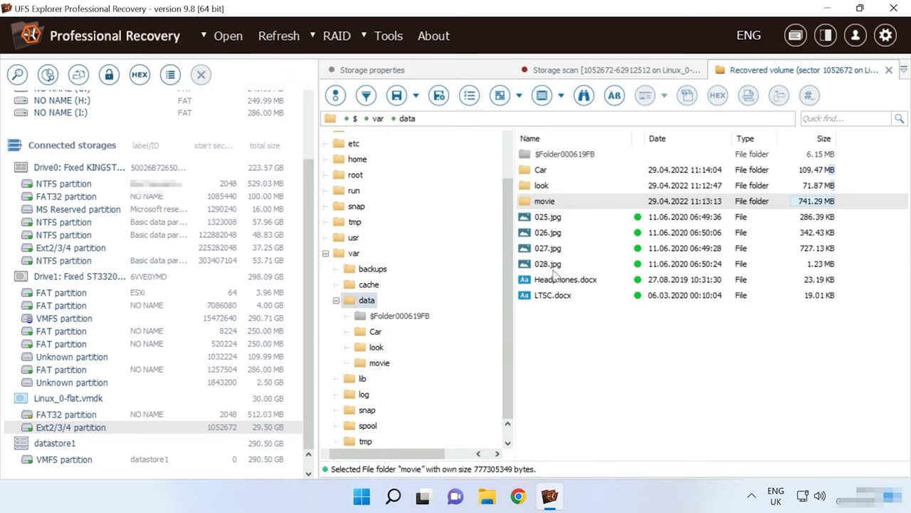
double_click(541, 171)
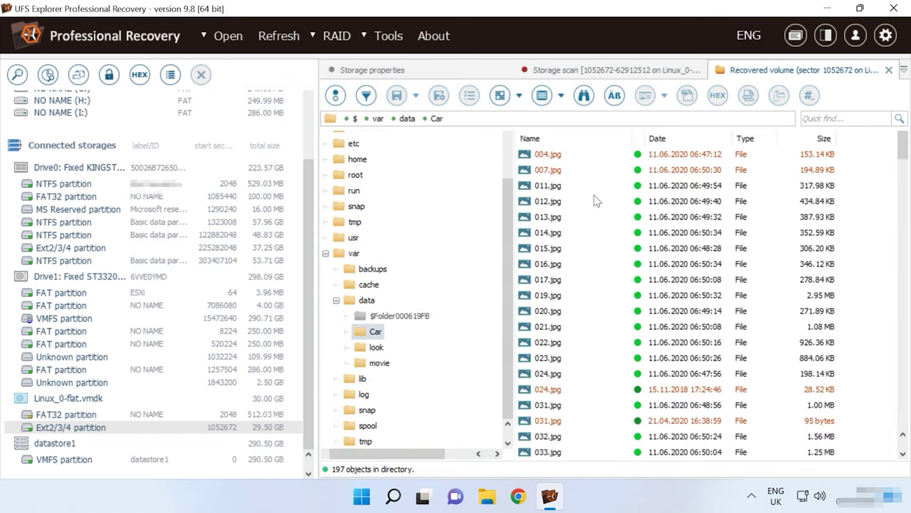
left_click(548, 155)
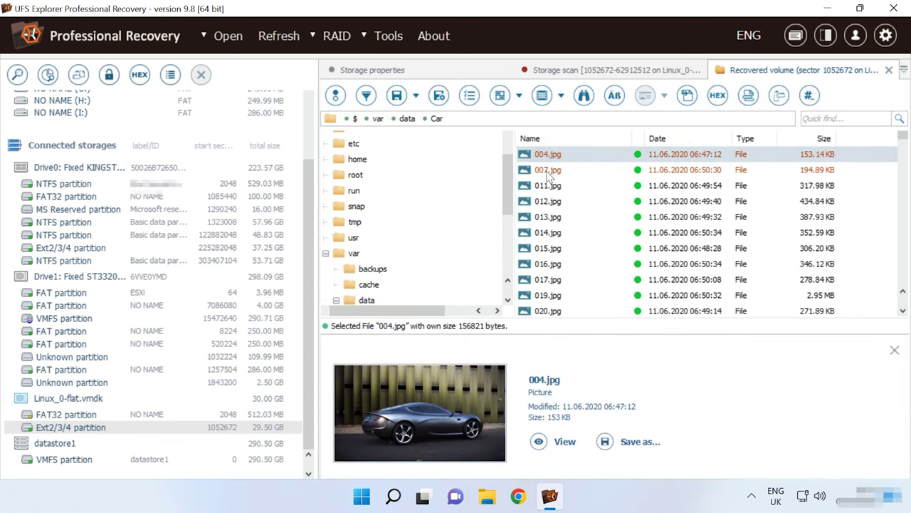
left_click(549, 171)
left_click(549, 187)
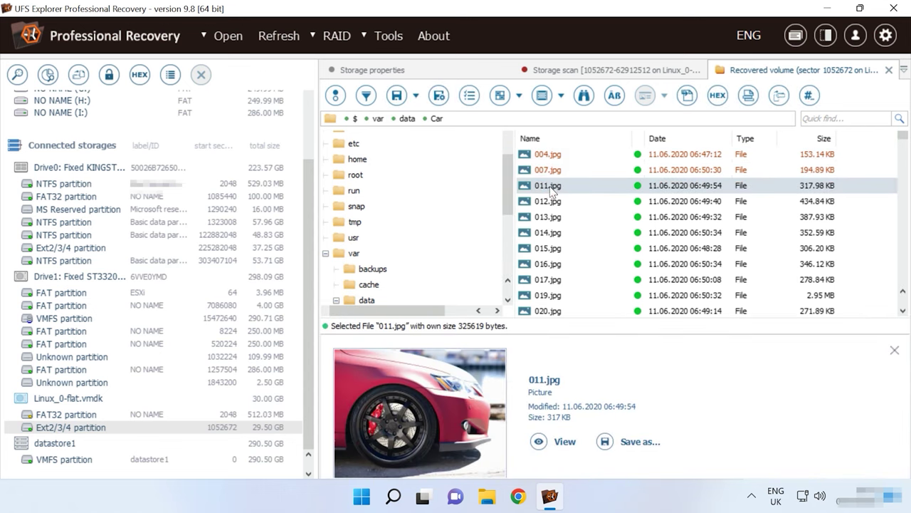
- Look through the Car folder's file list and preview the pictures from 012.jpg to 015.jpg
scroll(904, 149, "down", 20)
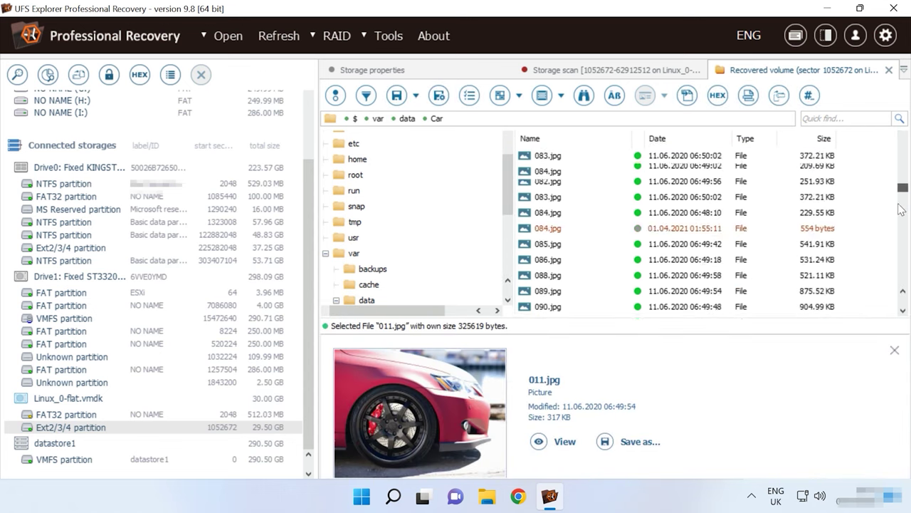
scroll(904, 167, "up", 20)
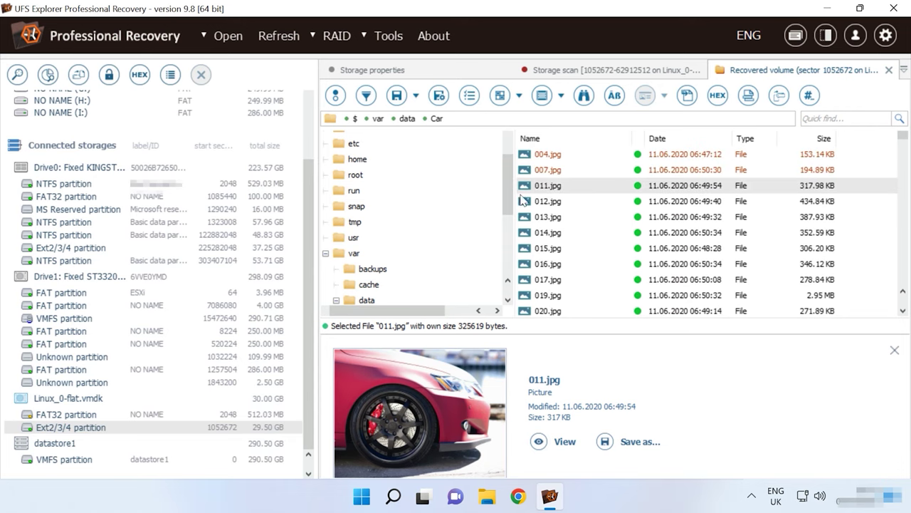
left_click(545, 201)
left_click(551, 217)
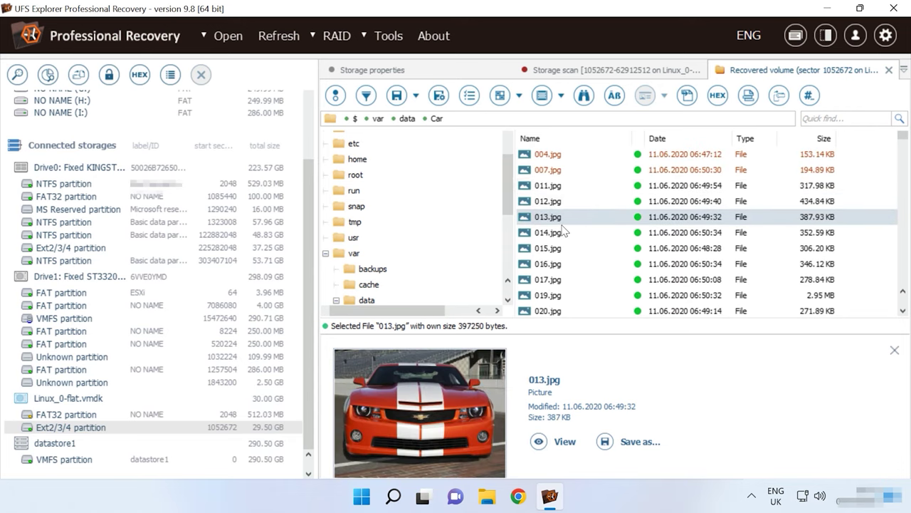
left_click(555, 233)
left_click(550, 249)
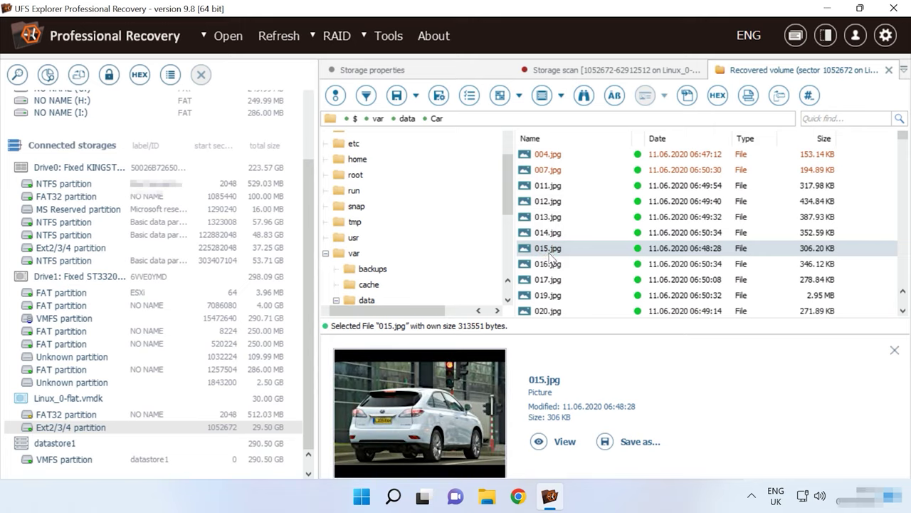